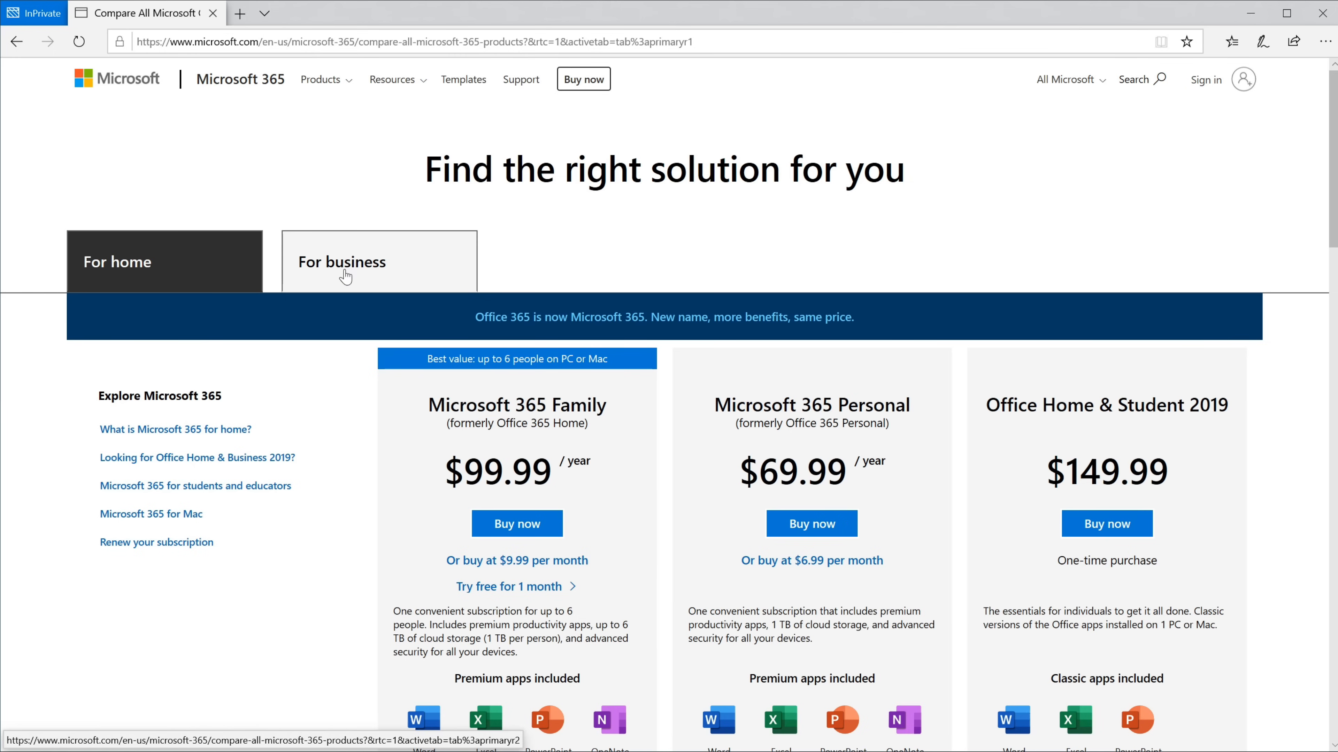
Step: Show the business plans and highlight the Business Standard and Business Premium plan titles
{"action": "left_click", "coordinate": [407, 254]}
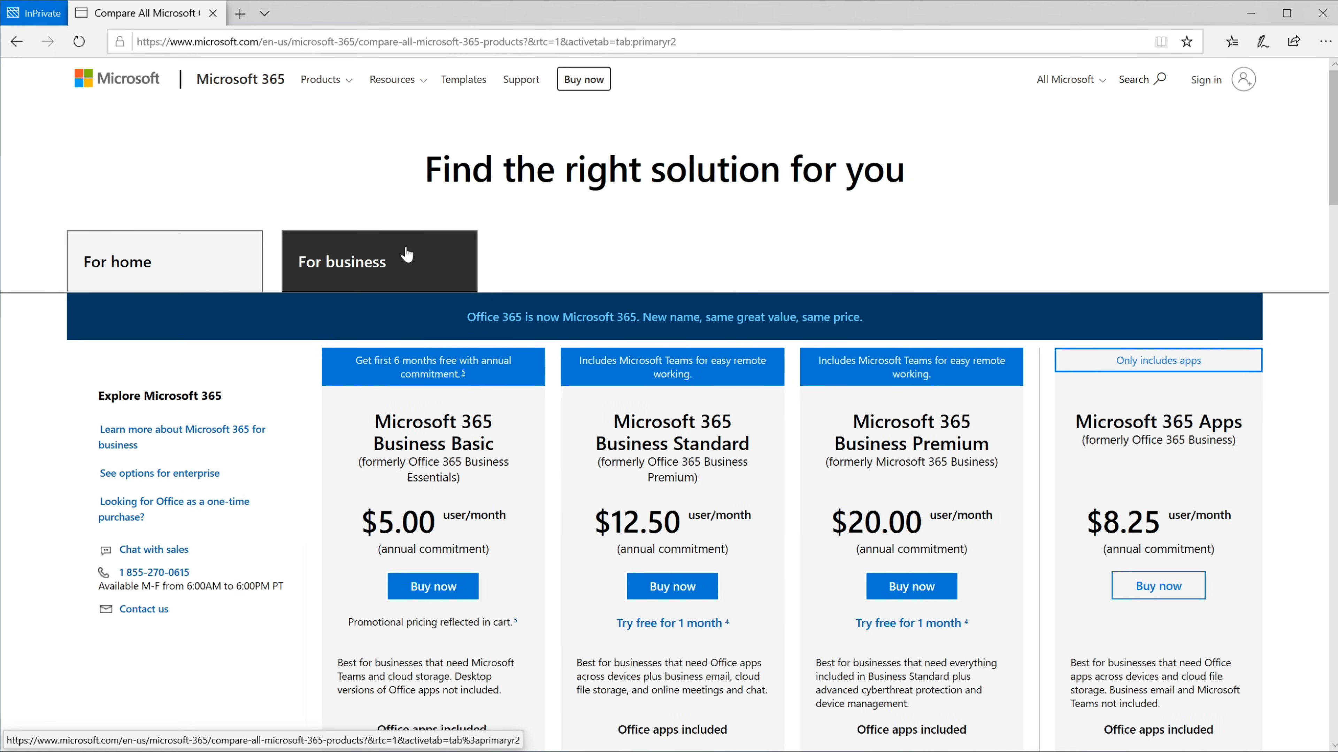
{"action": "scroll", "coordinate": [407, 252], "scroll_direction": "down", "scroll_amount": 2}
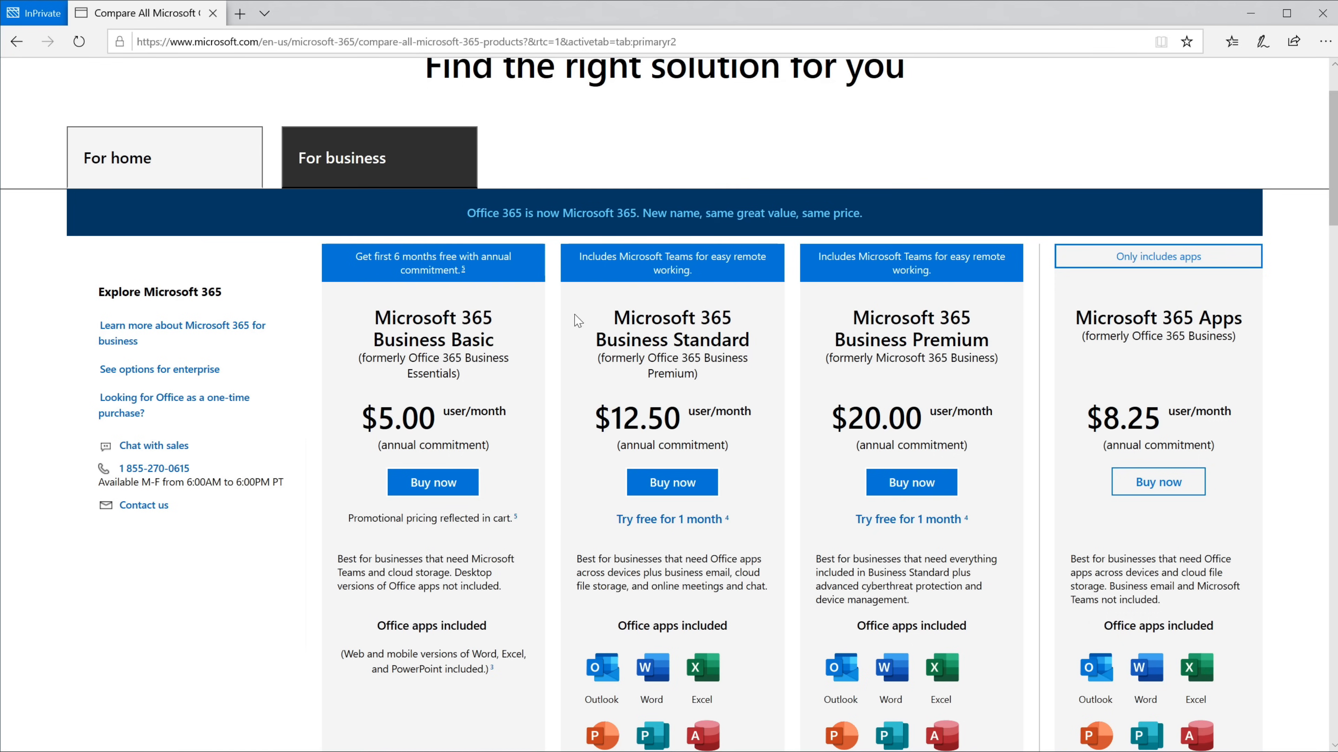
{"action": "left_click_drag", "start_coordinate": [577, 320], "coordinate": [740, 359]}
{"action": "left_click_drag", "start_coordinate": [833, 327], "coordinate": [1022, 367]}
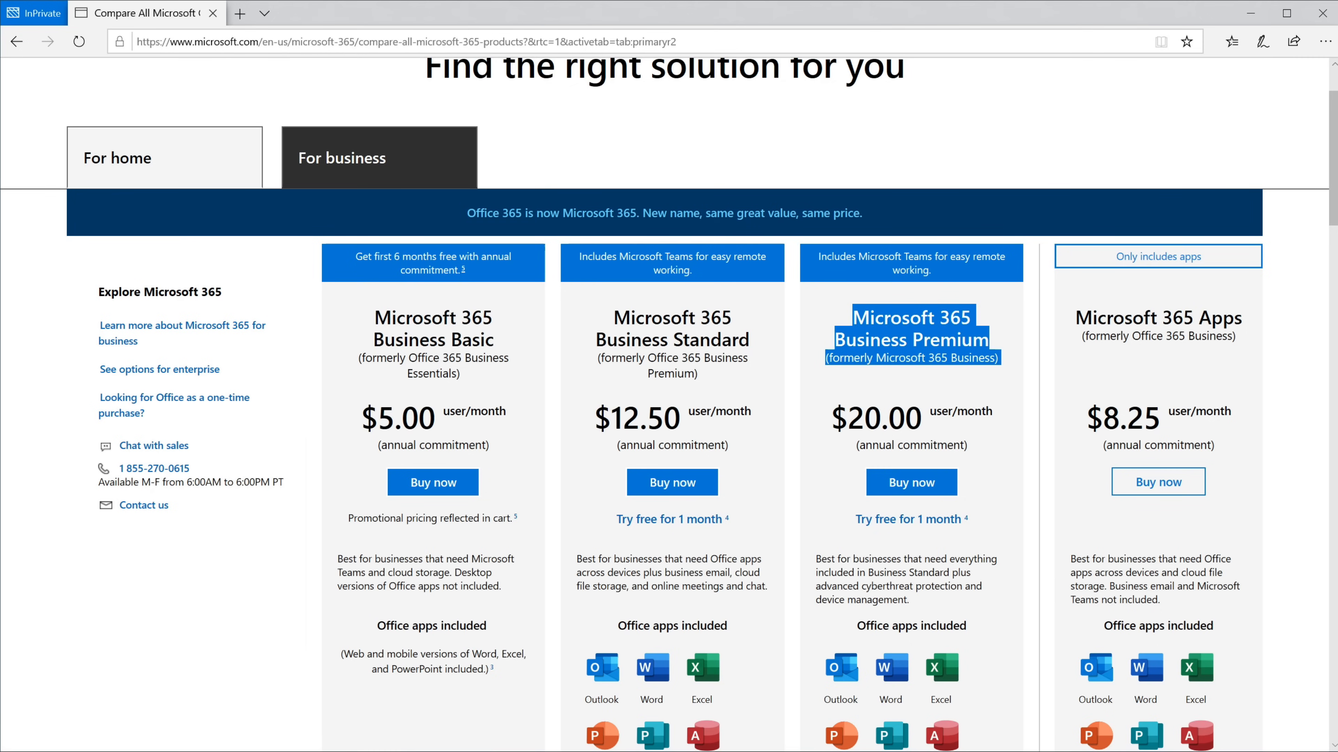
{"action": "left_click", "coordinate": [1000, 387]}
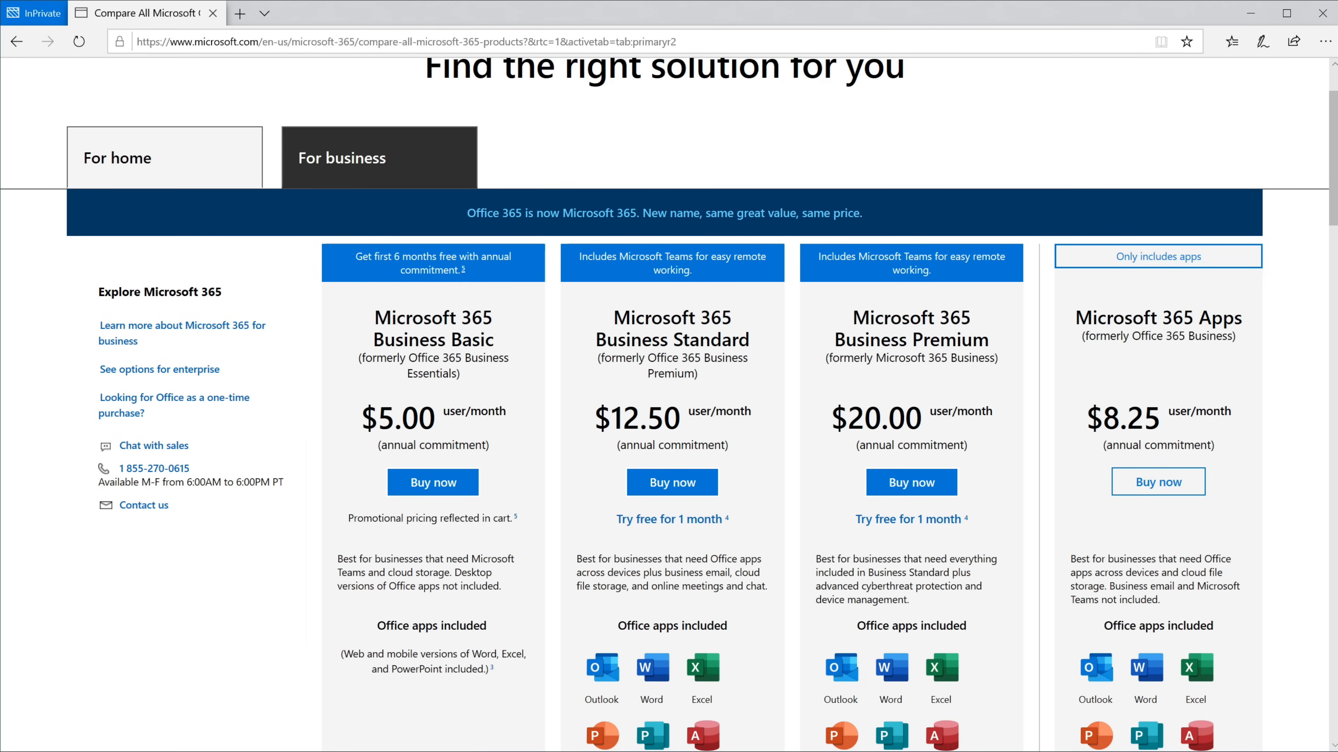
Step: Highlight the $12.50 user/month Business Standard price
{"action": "left_click_drag", "start_coordinate": [594, 421], "coordinate": [753, 420]}
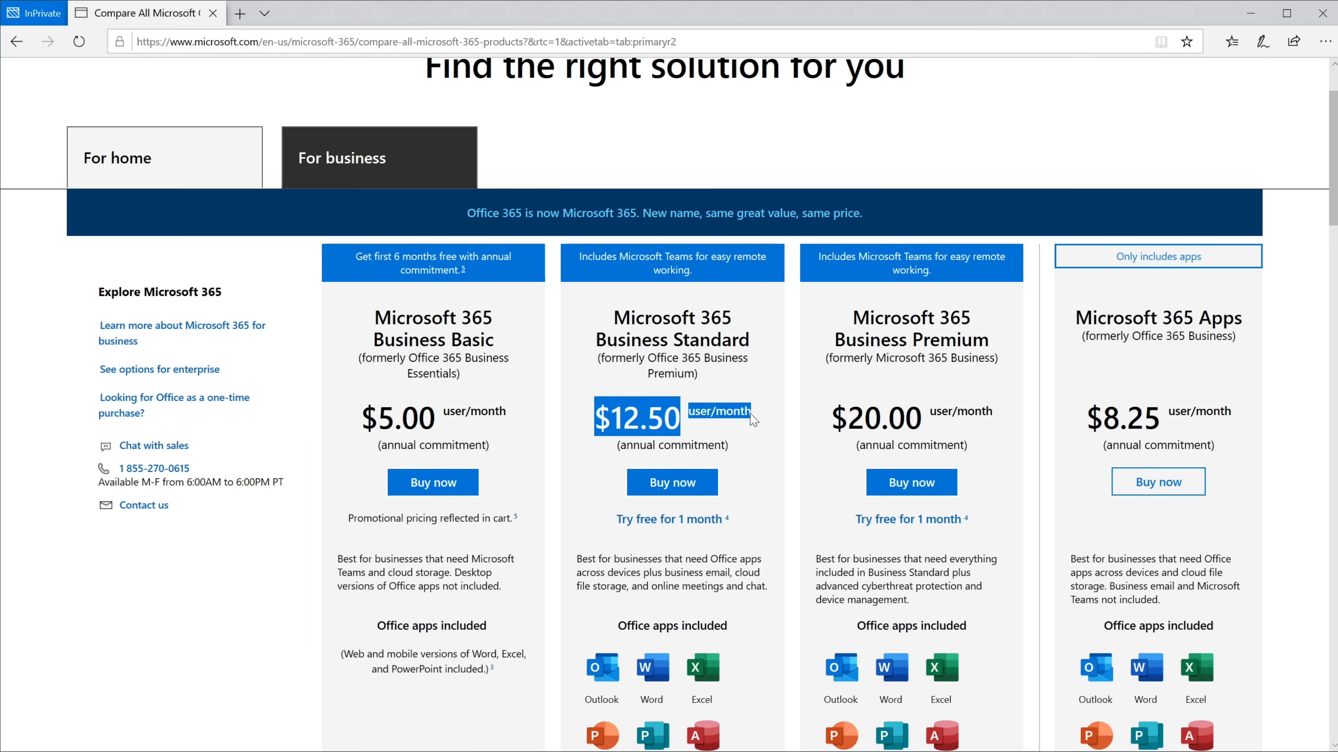
{"action": "scroll", "coordinate": [753, 419], "scroll_direction": "down", "scroll_amount": 2}
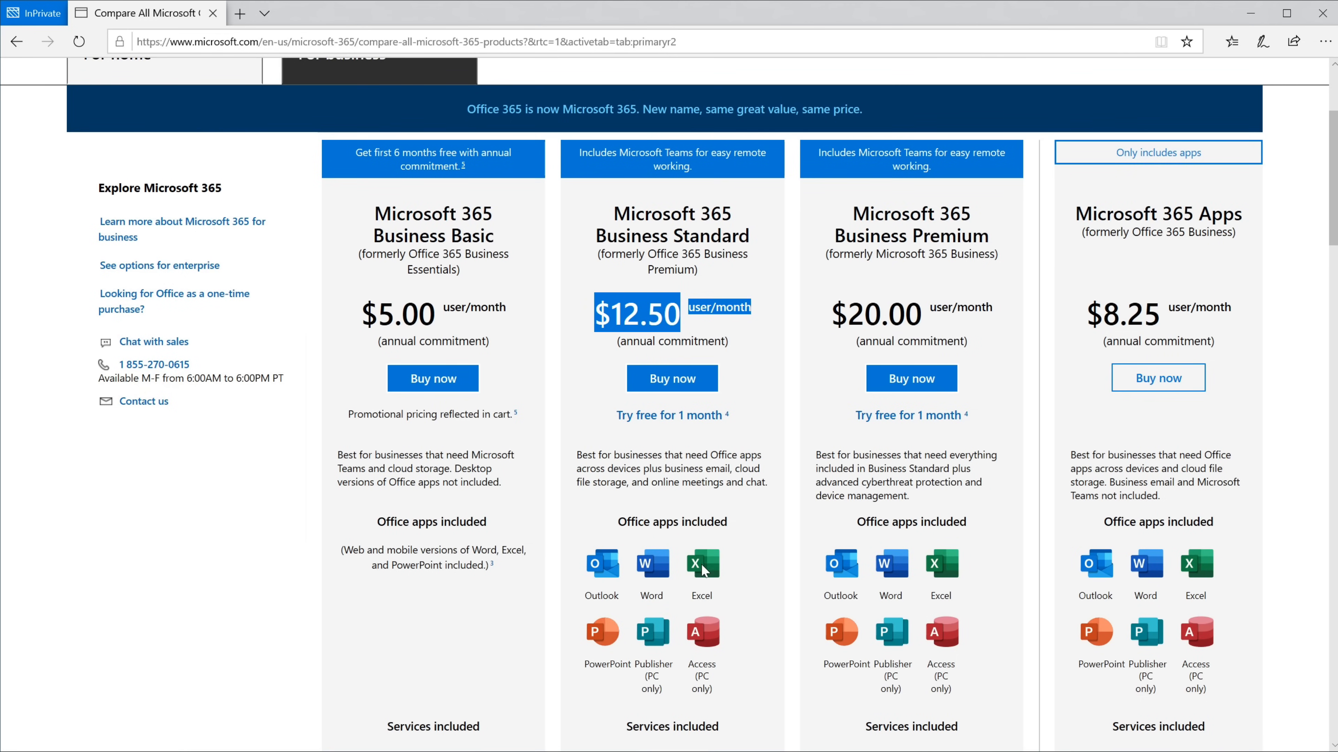
{"action": "scroll", "coordinate": [748, 583], "scroll_direction": "down", "scroll_amount": 4}
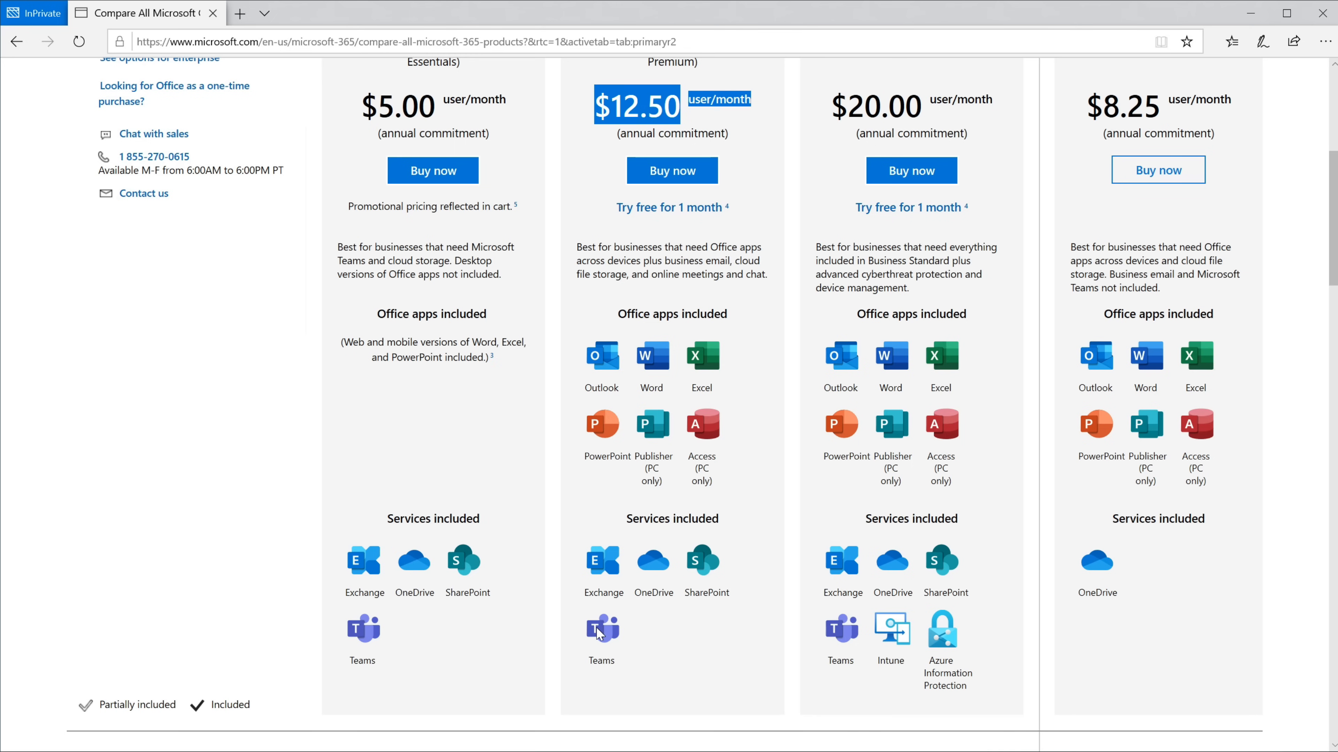
{"action": "scroll", "coordinate": [661, 553], "scroll_direction": "up", "scroll_amount": 2}
{"action": "left_click", "coordinate": [748, 365]}
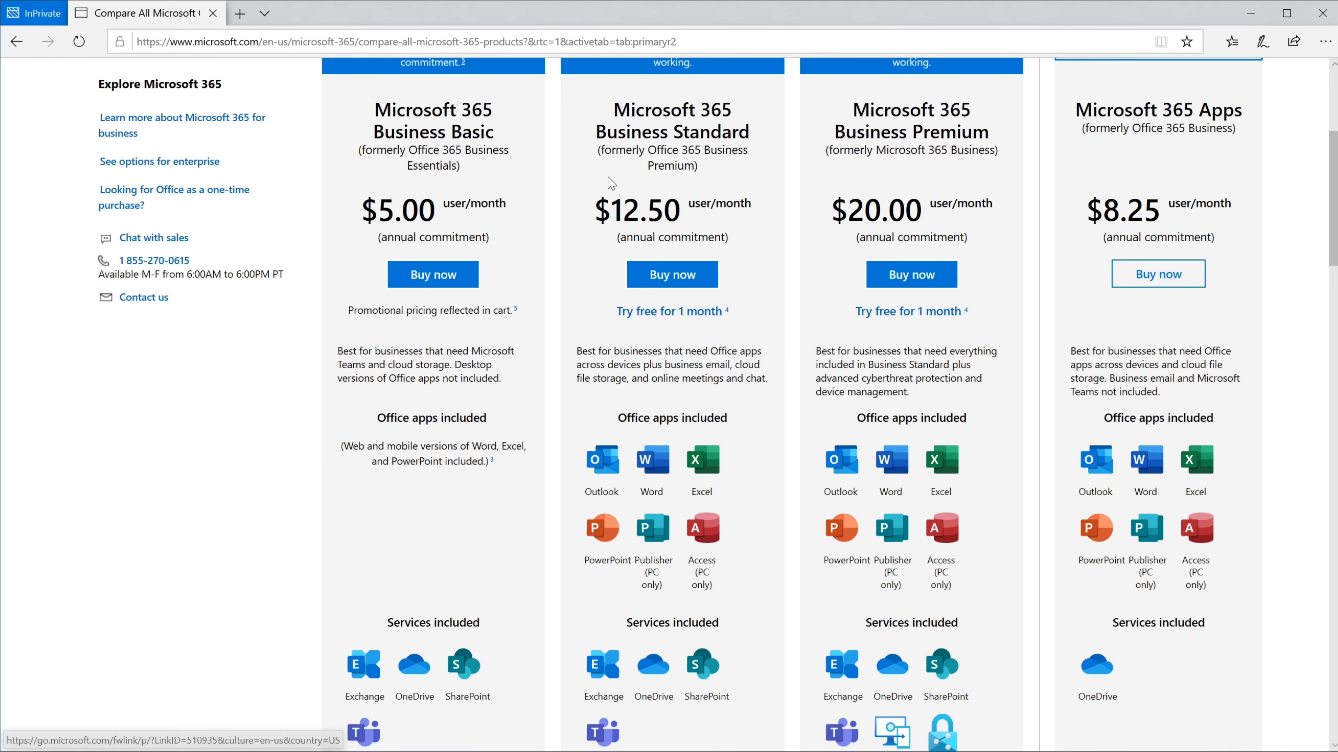
{"action": "left_click_drag", "start_coordinate": [577, 207], "coordinate": [763, 208]}
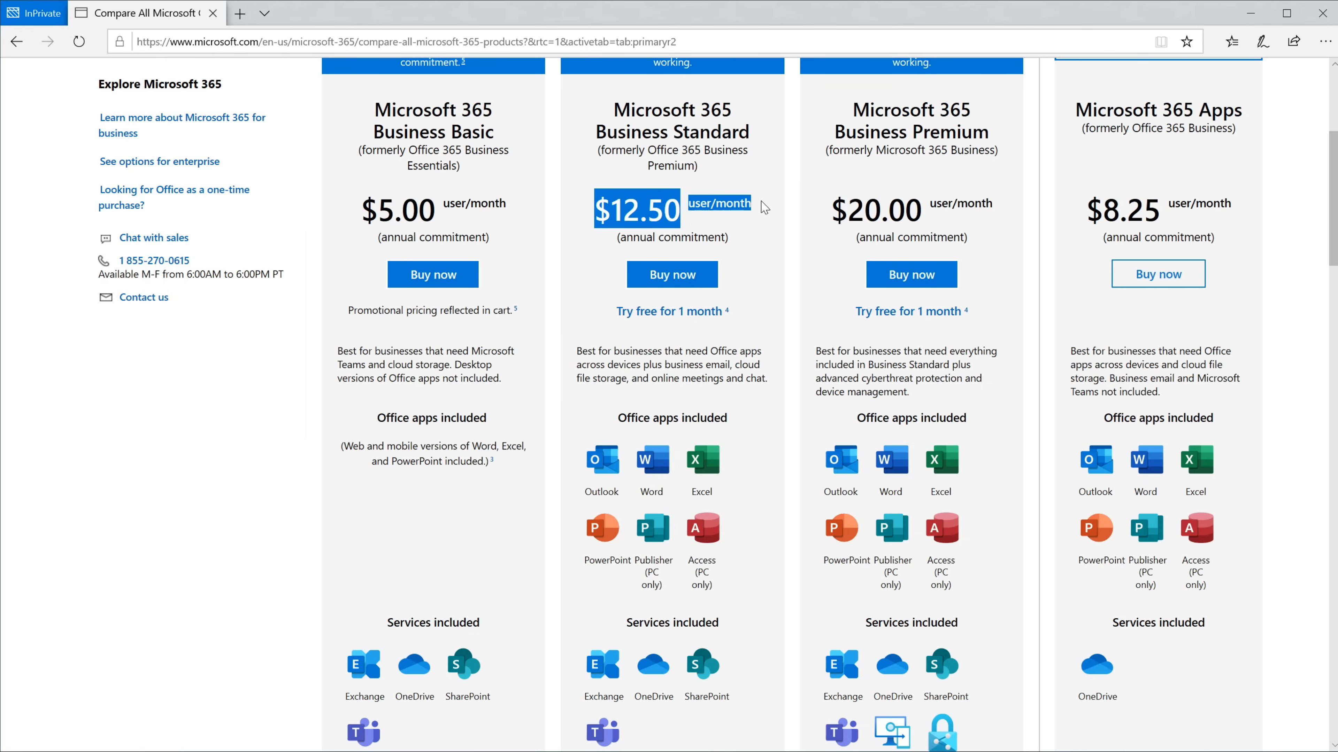
{"action": "scroll", "coordinate": [764, 208], "scroll_direction": "up", "scroll_amount": 2}
{"action": "left_click", "coordinate": [757, 221]}
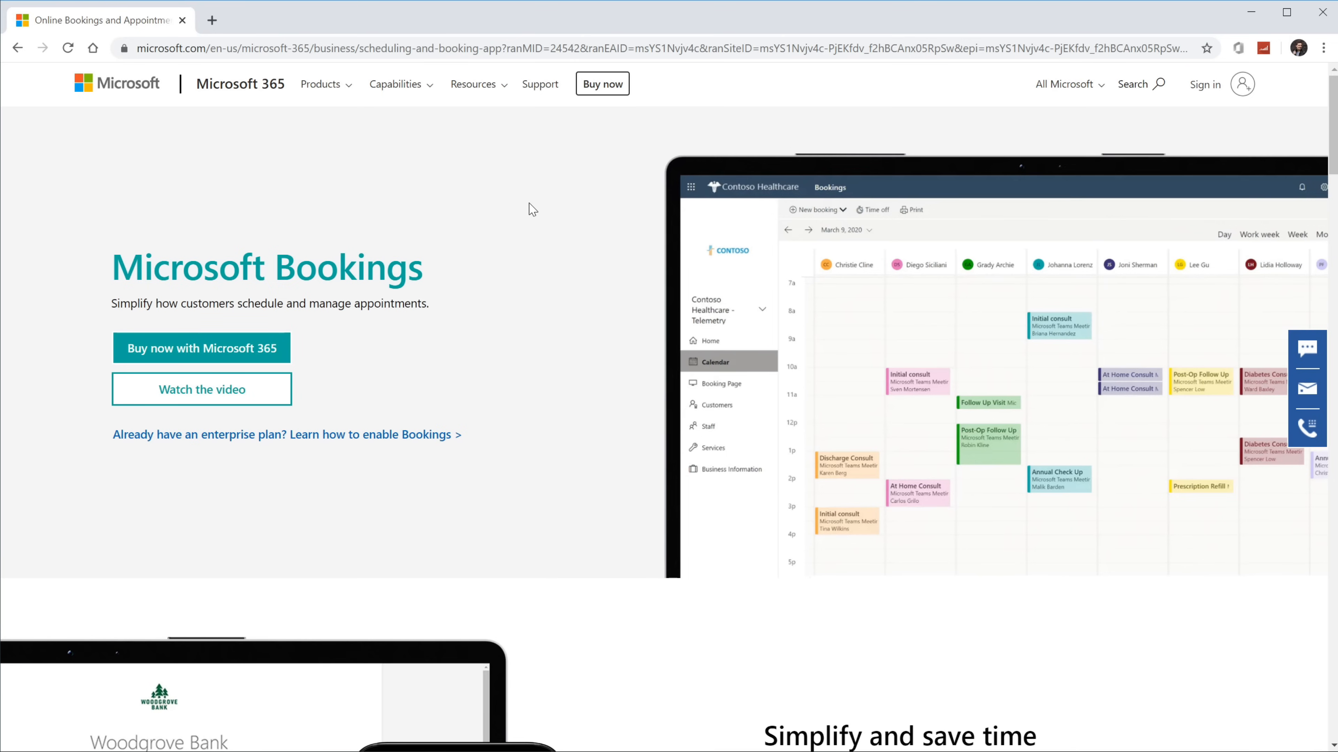
Step: Go to book.ms to reach the Bookings home page showing 0 bookings
{"action": "key", "text": "ctrl+l"}
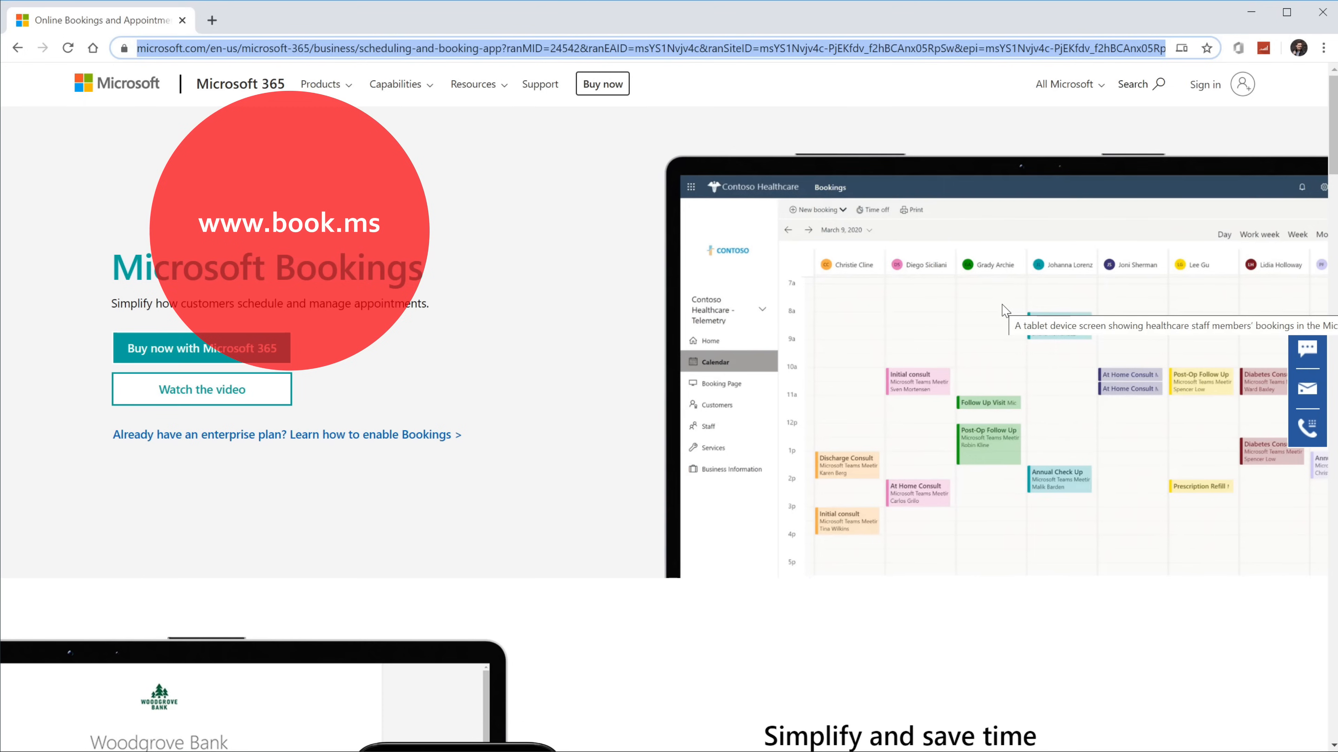
{"action": "type", "text": "book.ms"}
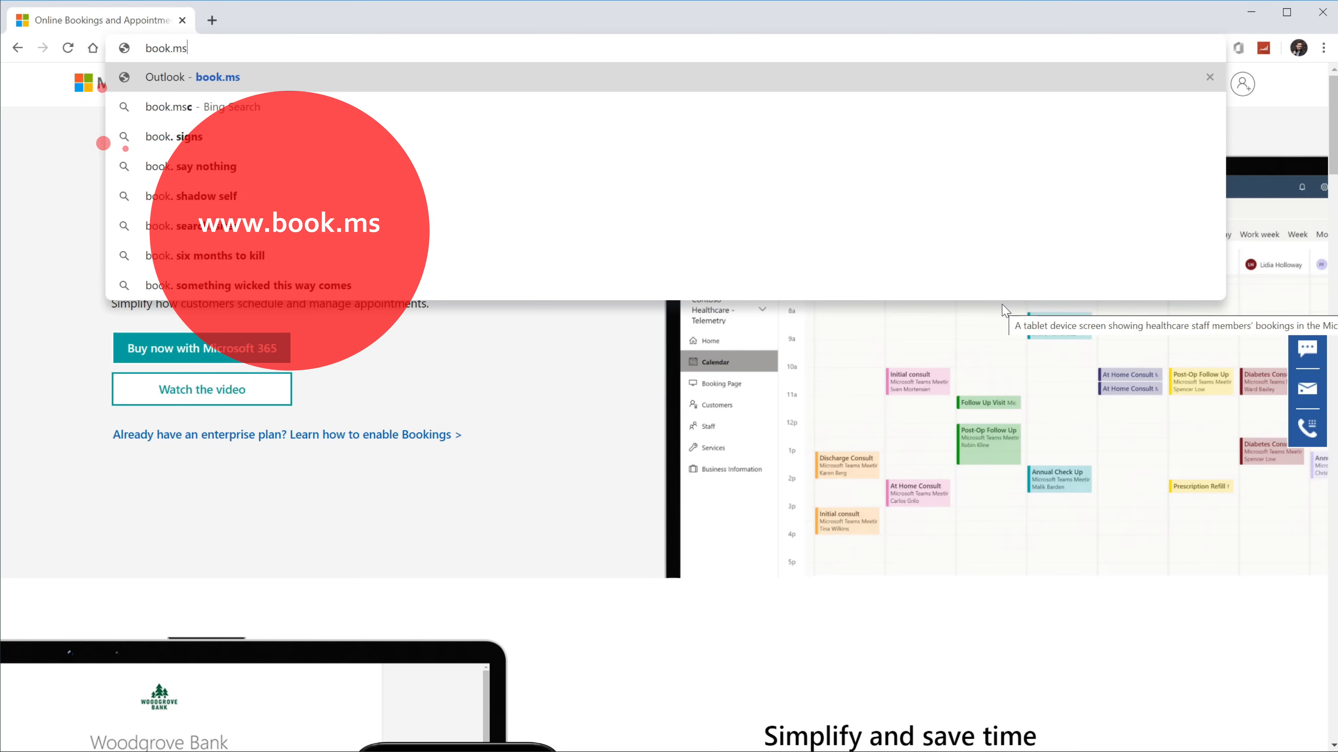
{"action": "key", "text": "Return"}
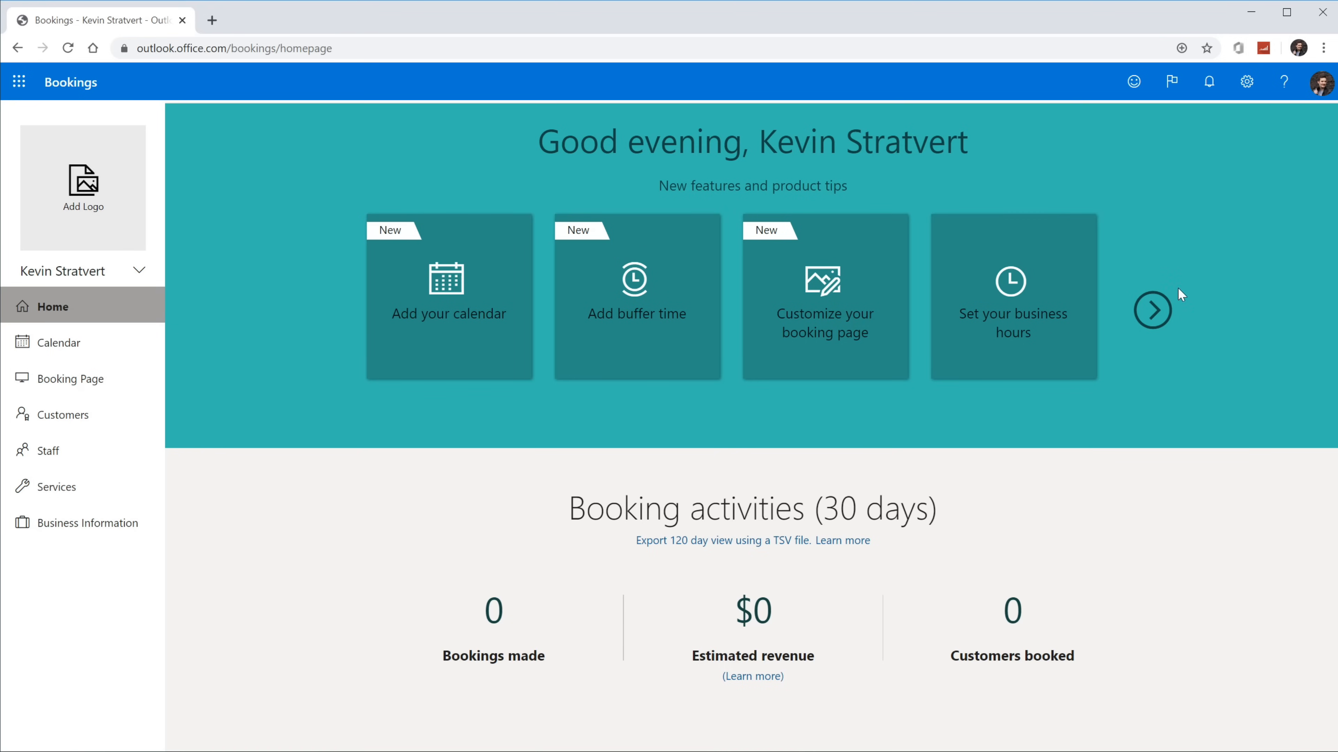
{"action": "left_click", "coordinate": [1156, 311]}
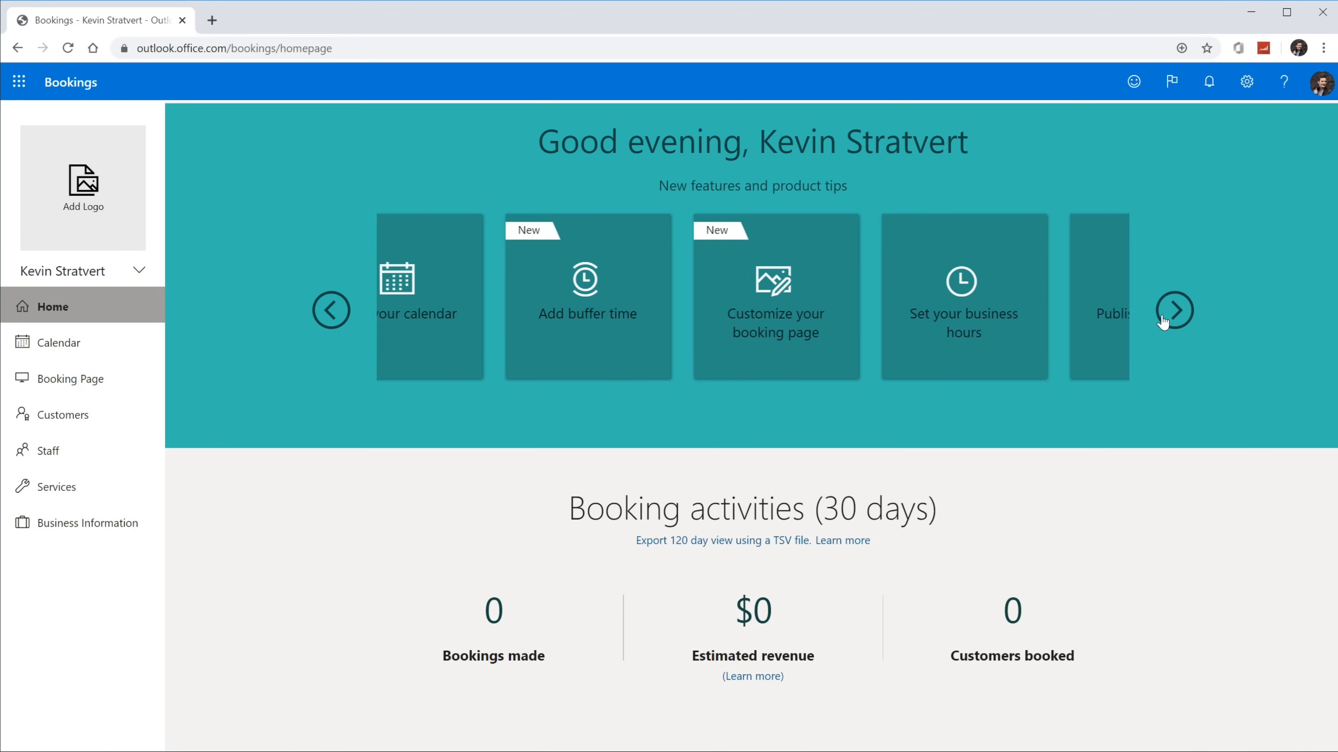
{"action": "left_click", "coordinate": [1162, 313]}
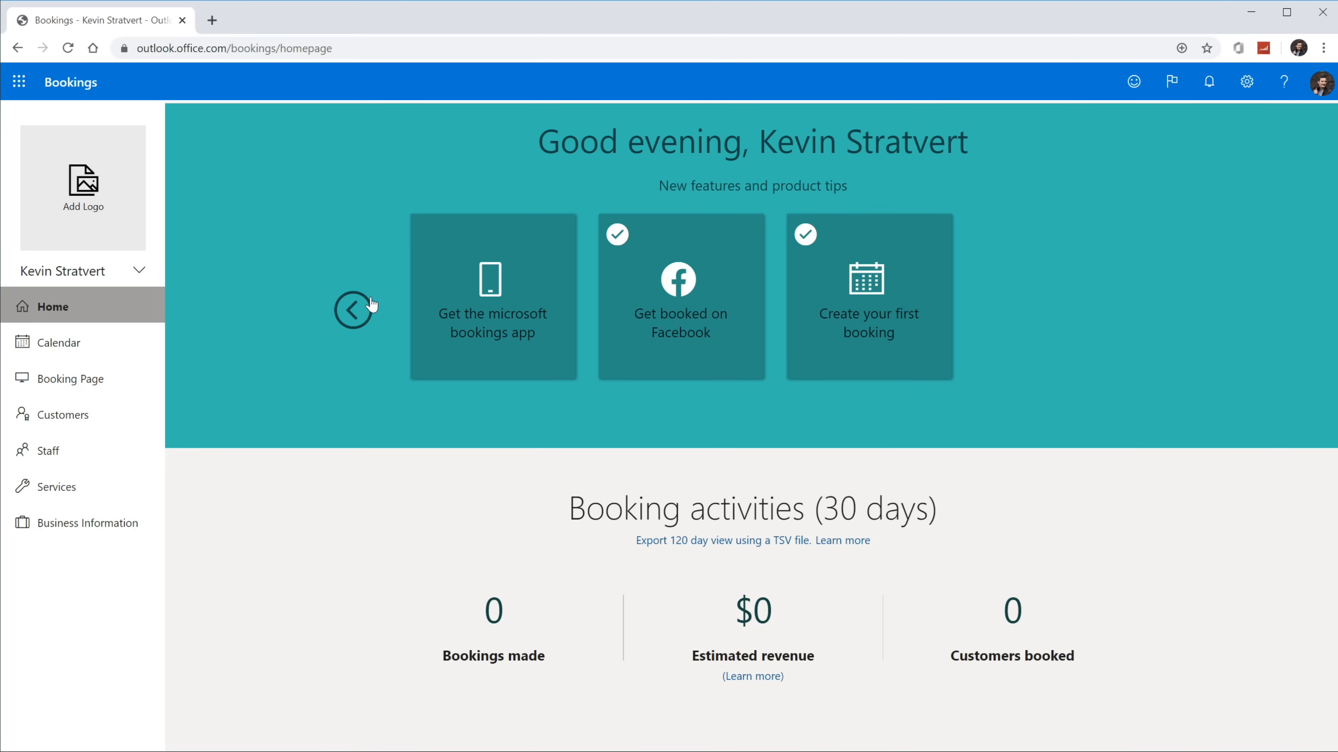
{"action": "left_click", "coordinate": [362, 315]}
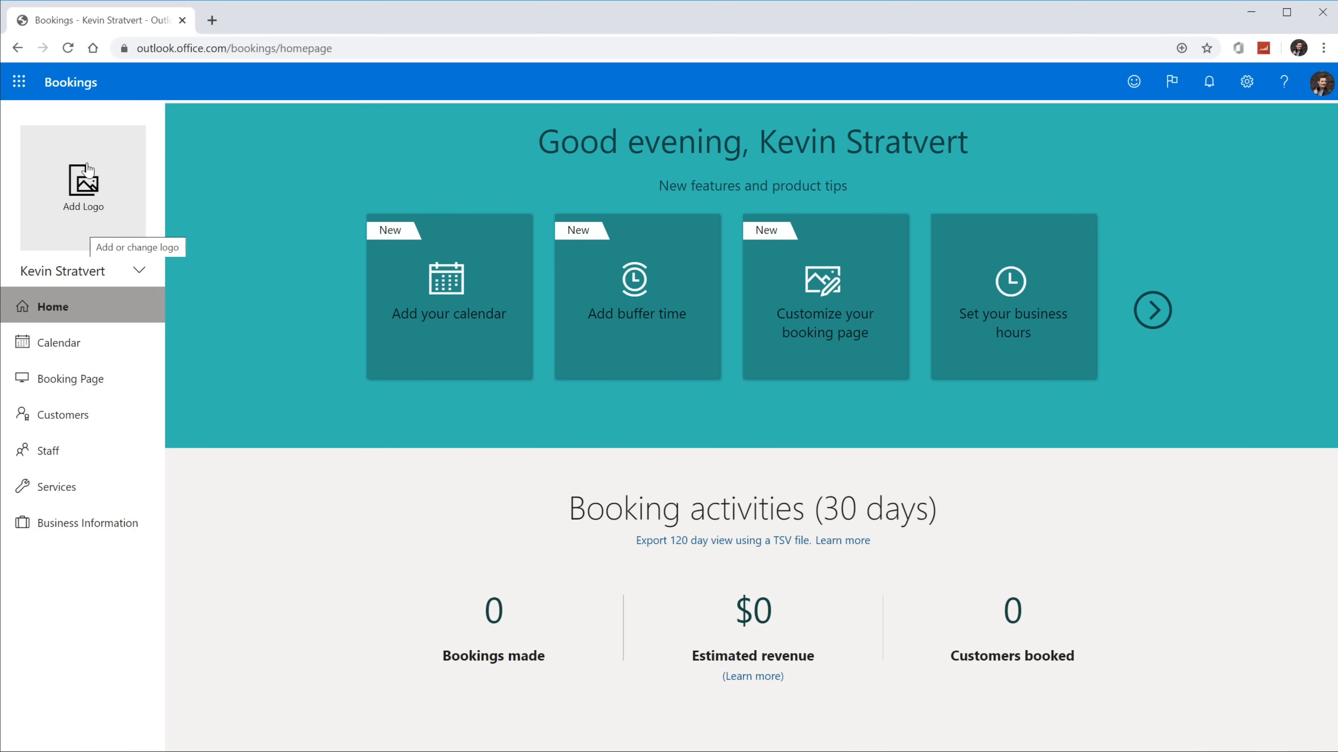
Step: Upload the profile PNG as the new business logo and save it
{"action": "left_click", "coordinate": [114, 183]}
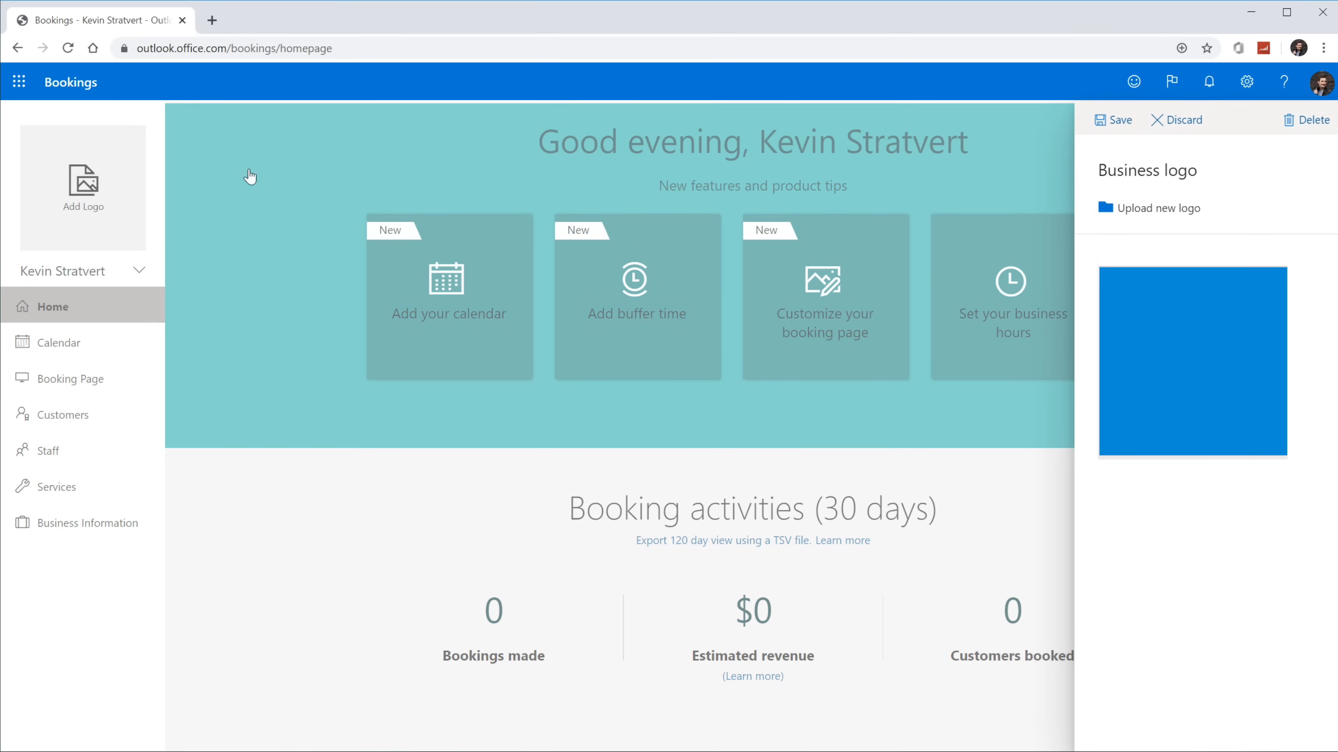
{"action": "left_click", "coordinate": [1175, 216]}
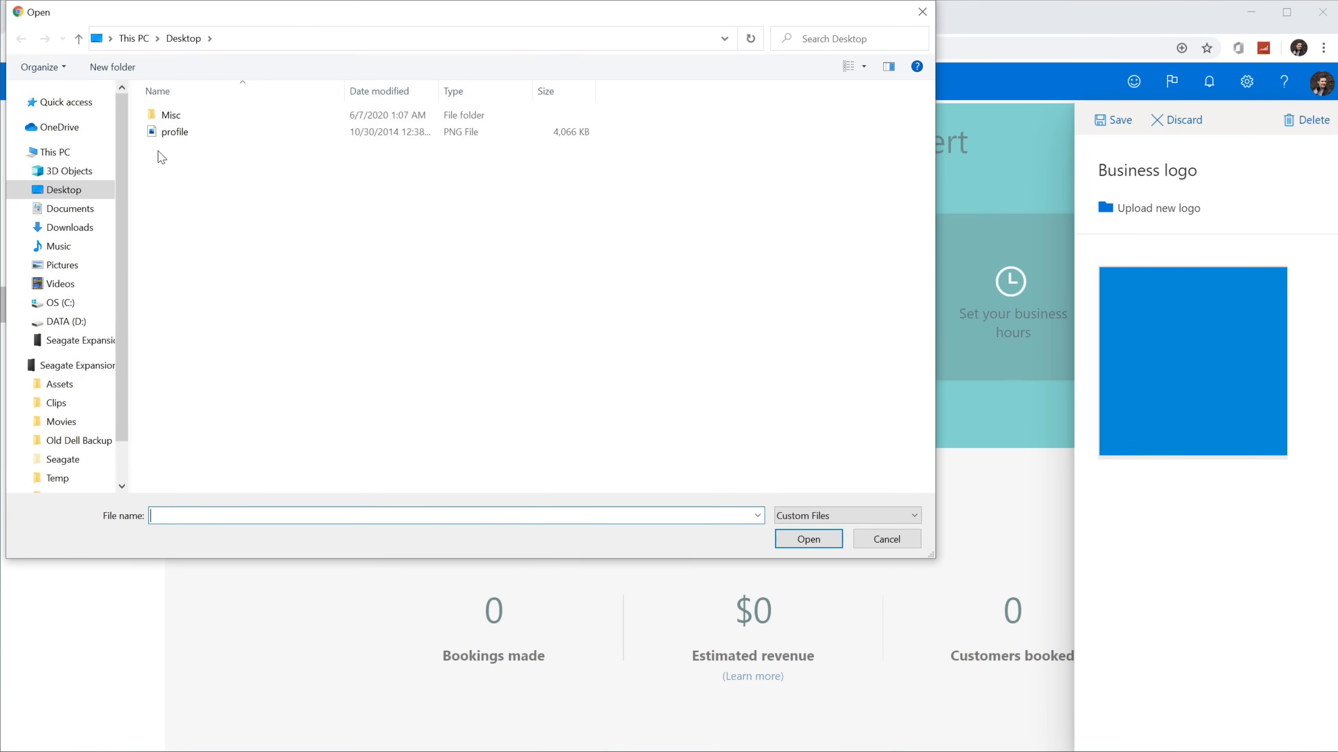
{"action": "left_click", "coordinate": [215, 135]}
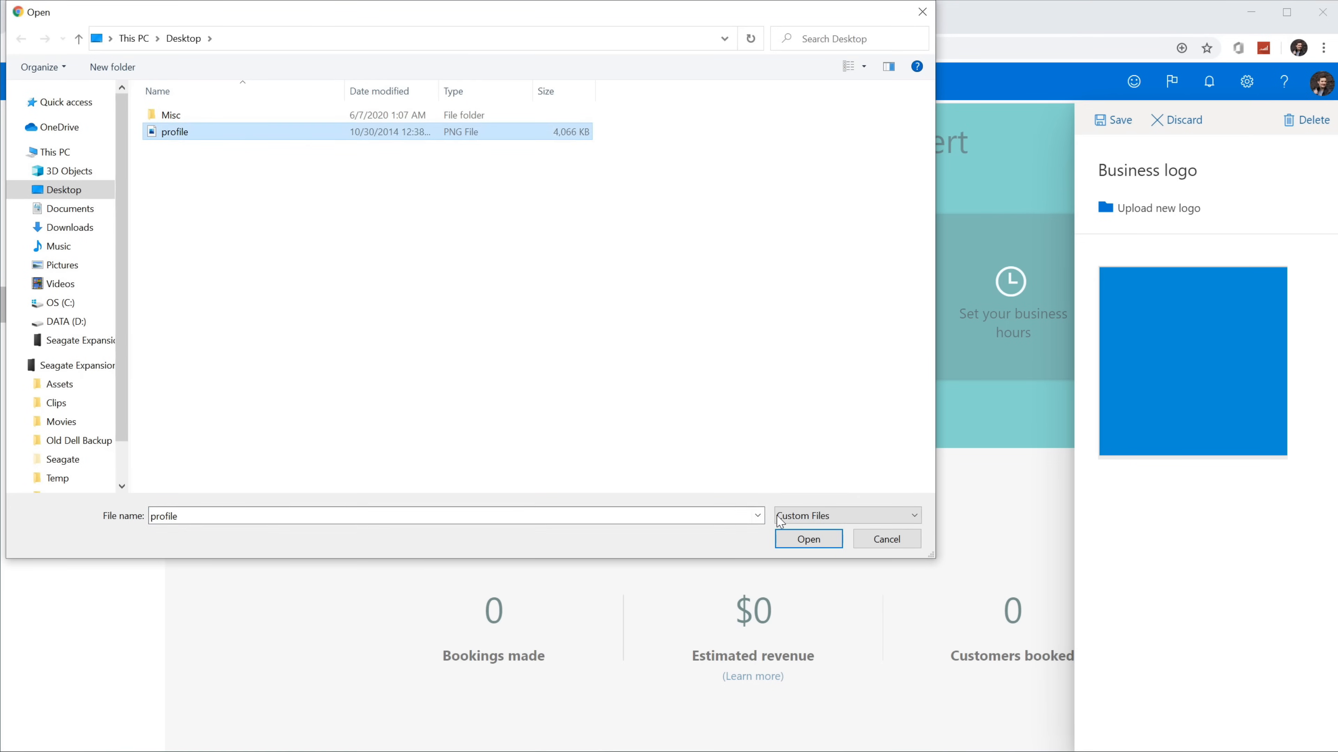
{"action": "left_click", "coordinate": [809, 540]}
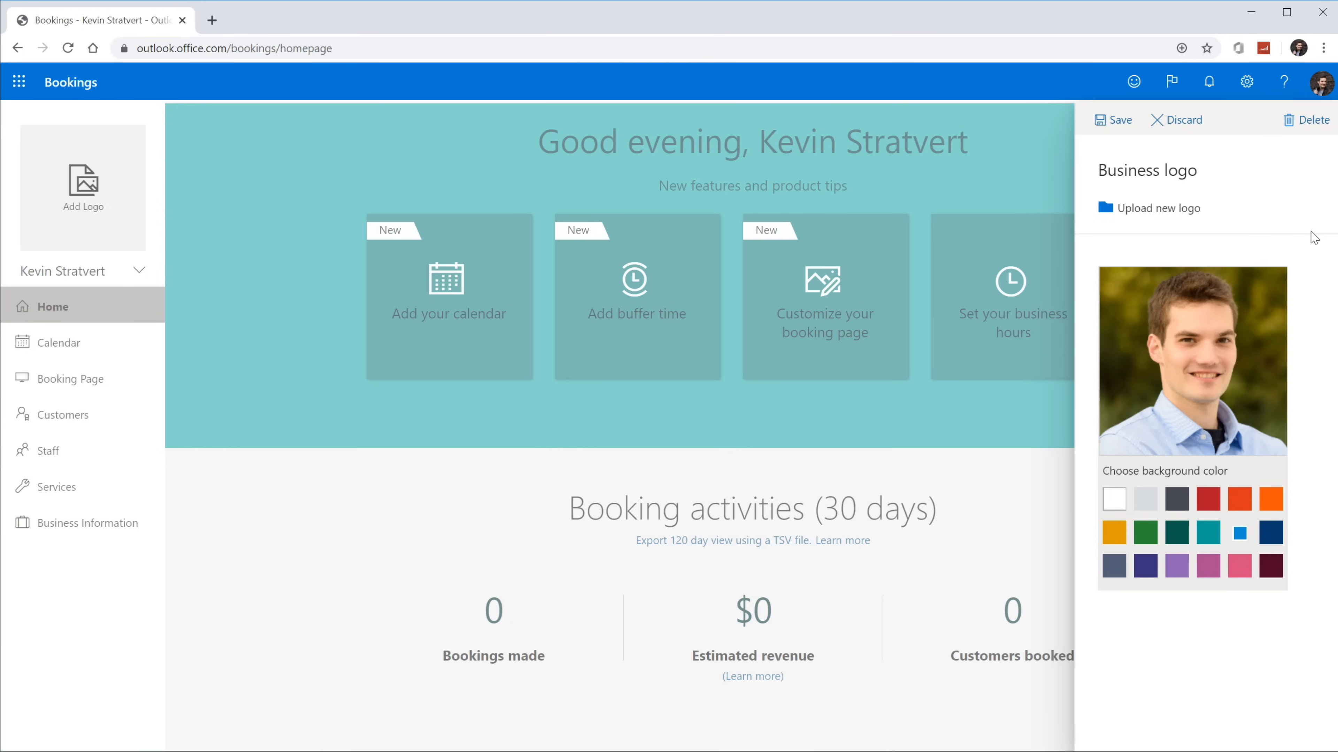
{"action": "left_click", "coordinate": [1117, 124]}
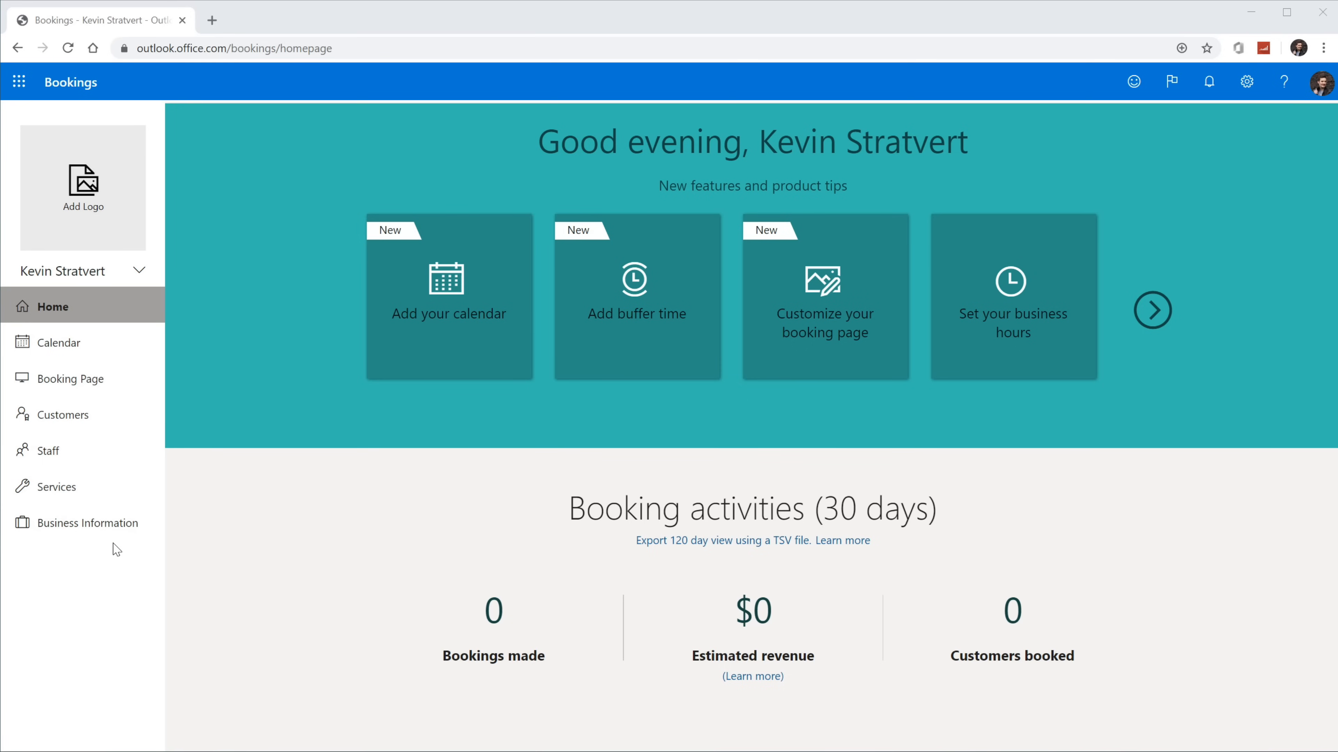
Step: Append 'Quality Tech Support' to the business name in Business Information
{"action": "left_click", "coordinate": [91, 535]}
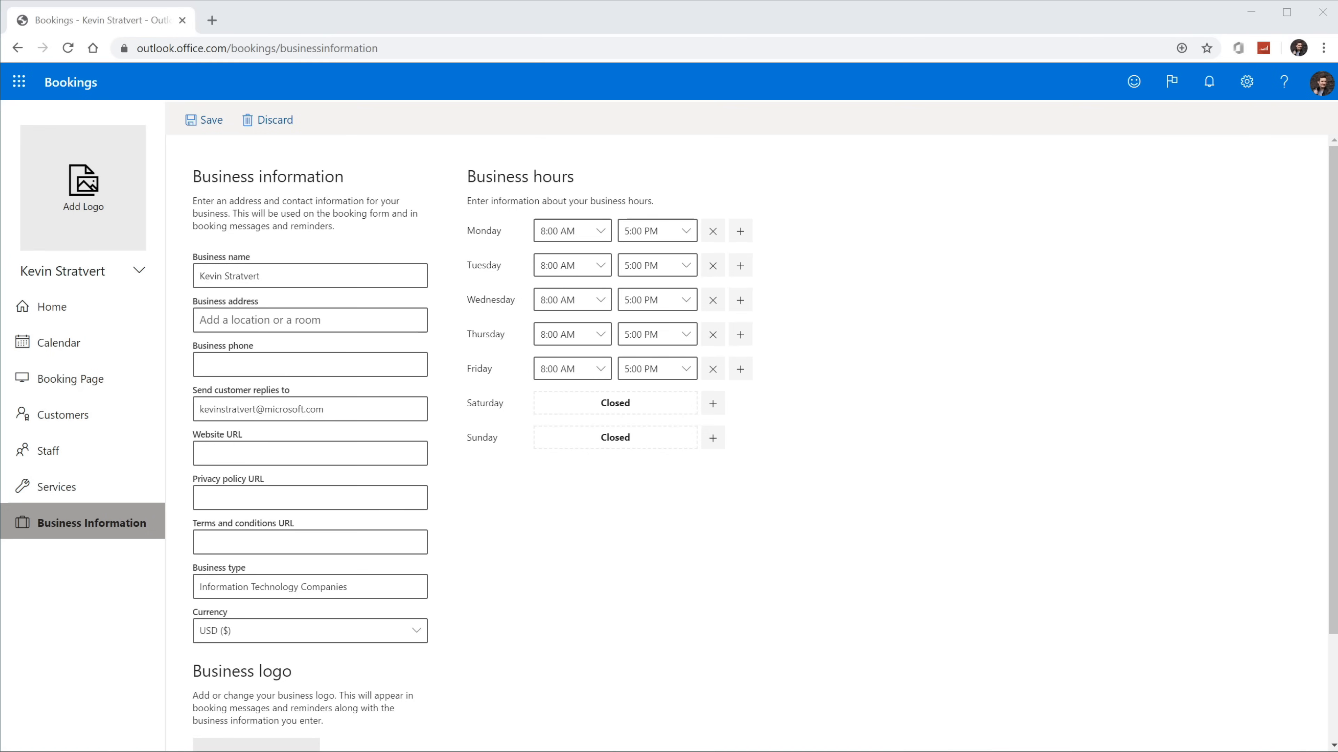
{"action": "left_click", "coordinate": [321, 274]}
{"action": "type", "text": "Quality Tech Support"}
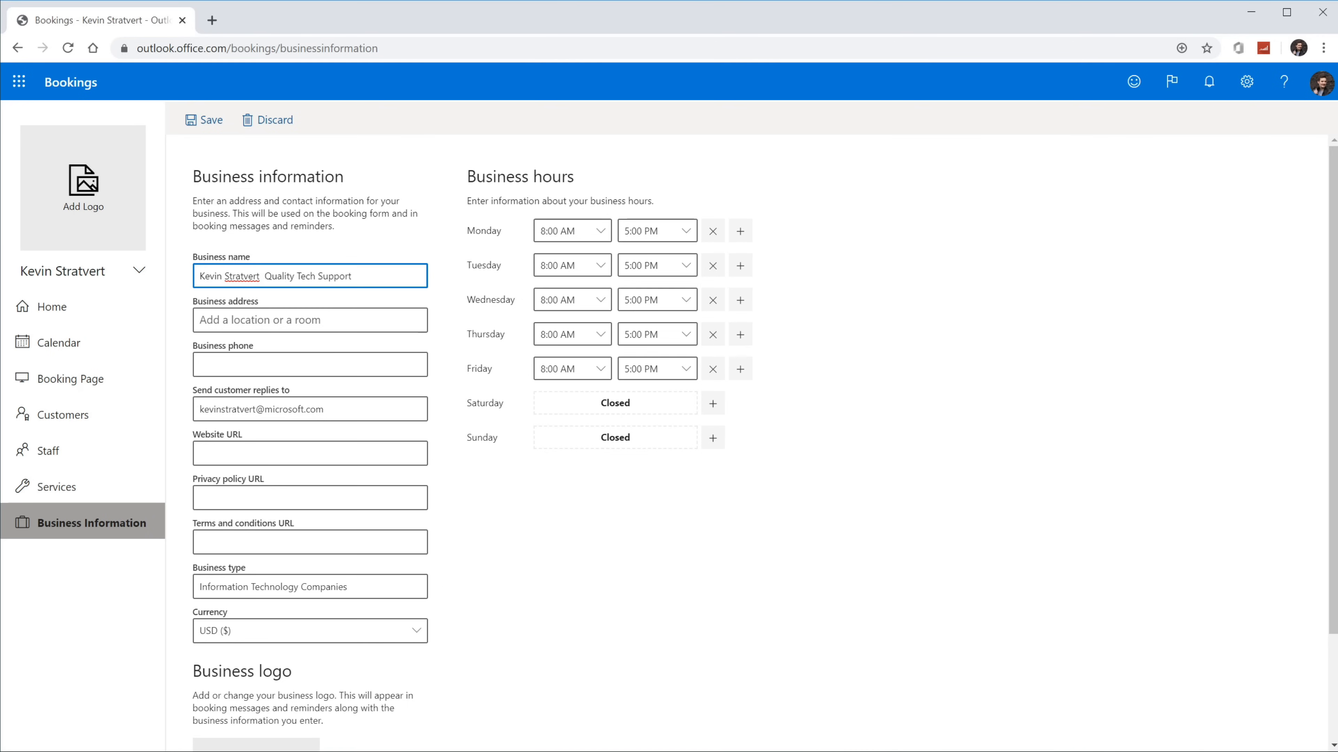
{"action": "key", "text": "BackSpace"}
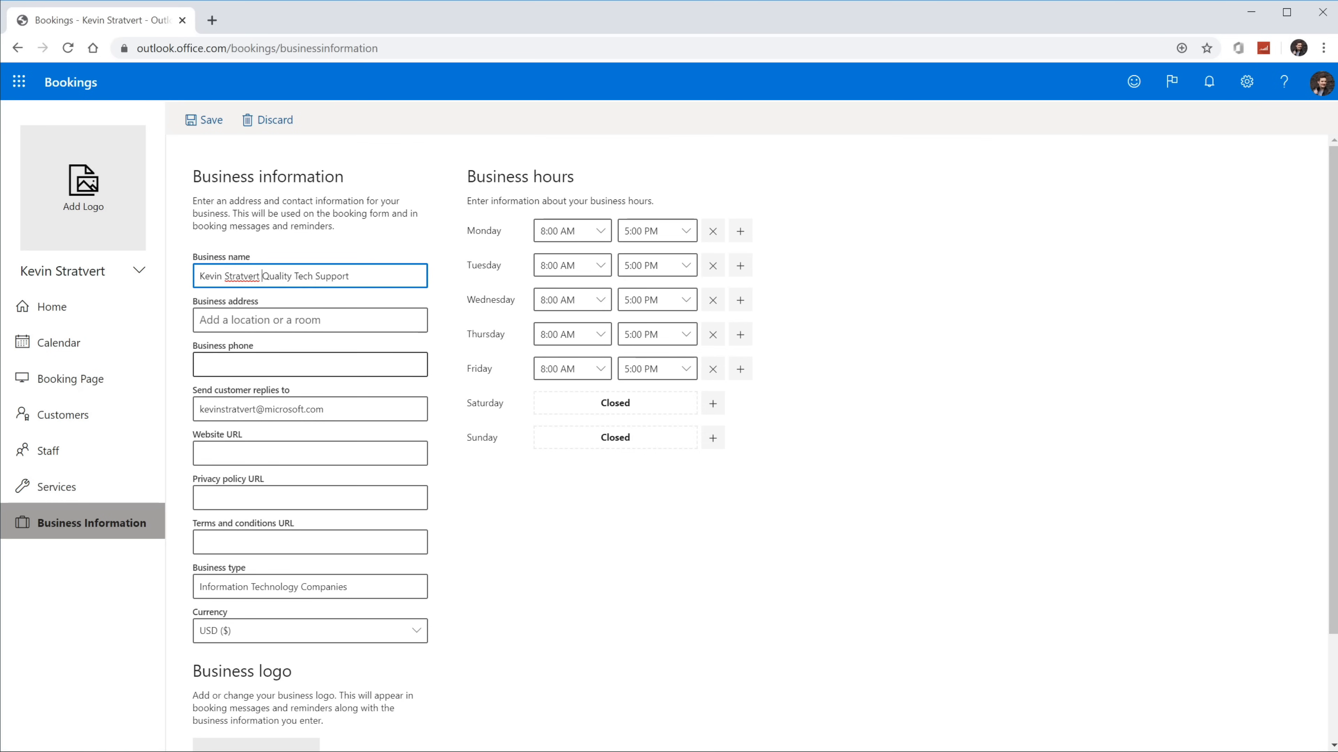
{"action": "scroll", "coordinate": [764, 443], "scroll_direction": "down", "scroll_amount": 3}
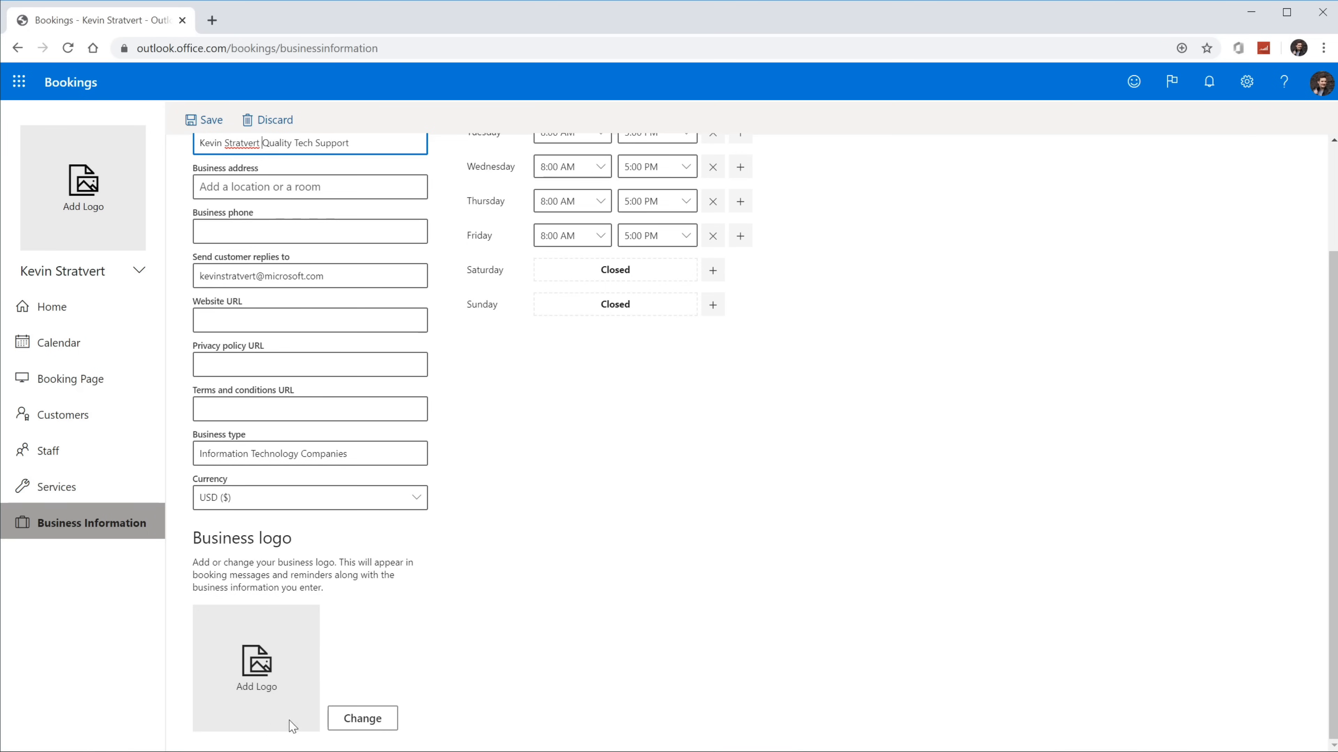
{"action": "scroll", "coordinate": [332, 669], "scroll_direction": "up", "scroll_amount": 3}
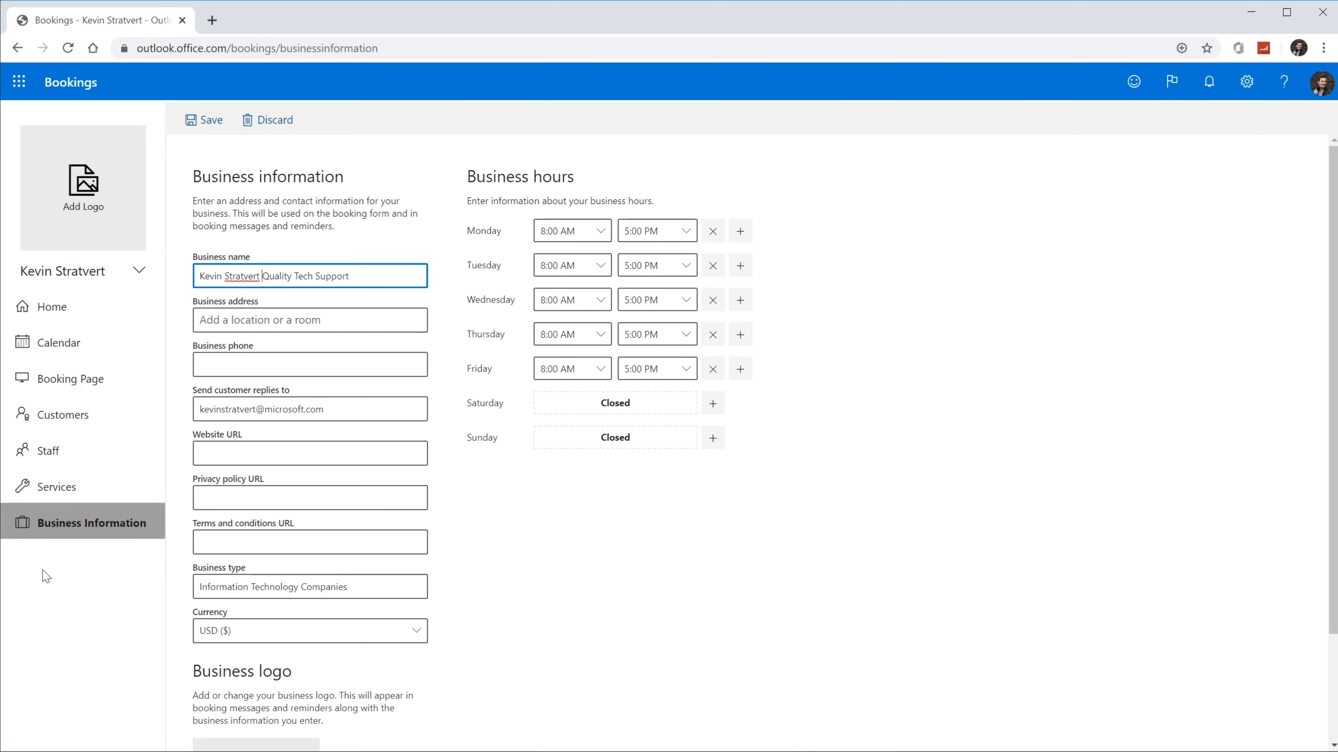
Step: Save the business information changes and show the Manage services list
{"action": "left_click", "coordinate": [97, 492]}
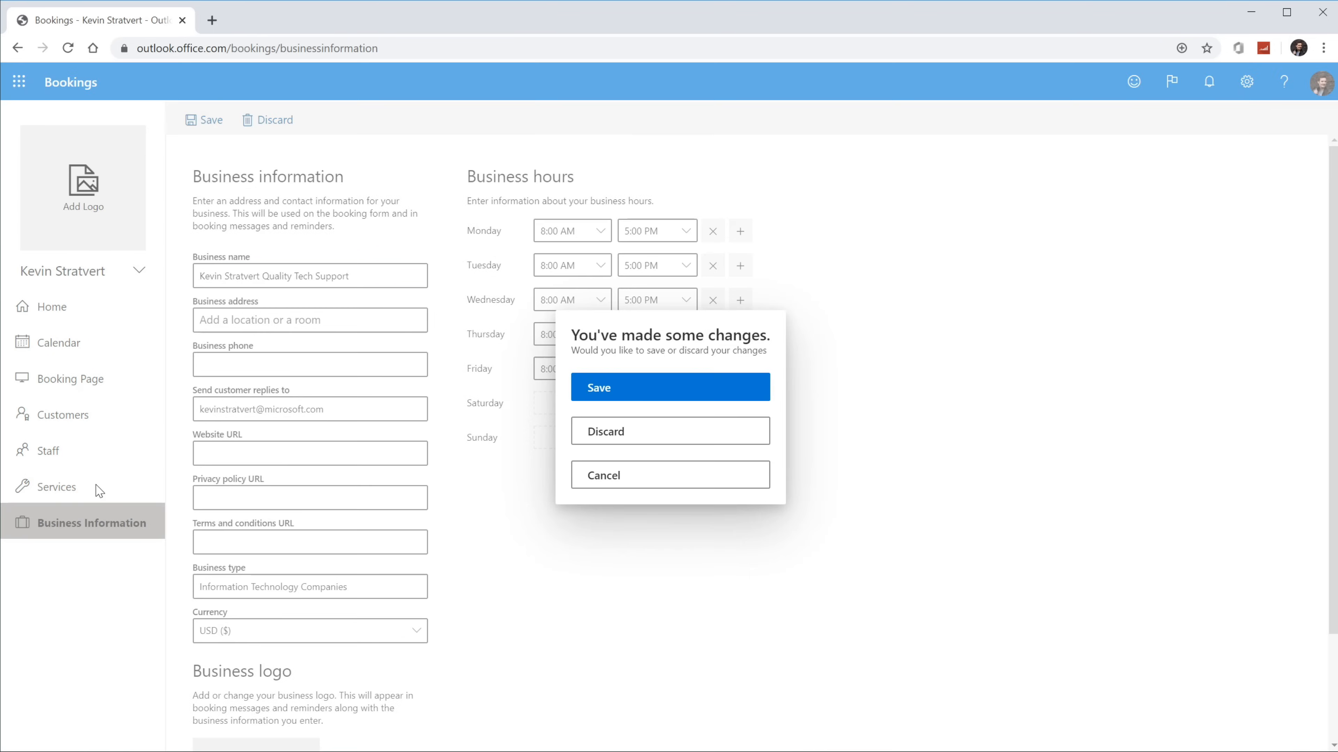
{"action": "left_click", "coordinate": [644, 399]}
{"action": "left_click", "coordinate": [624, 394]}
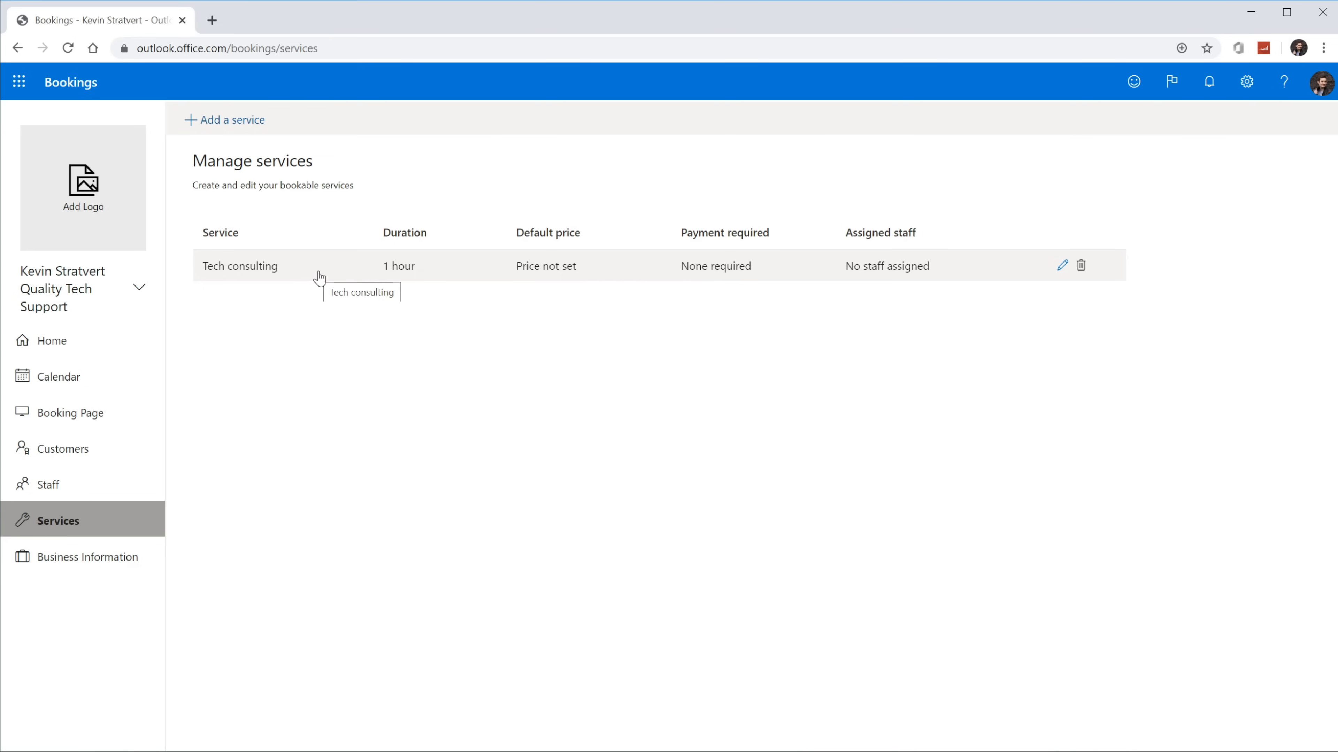
Step: Paste the prepared description into the Tech consulting service
{"action": "left_click", "coordinate": [994, 272]}
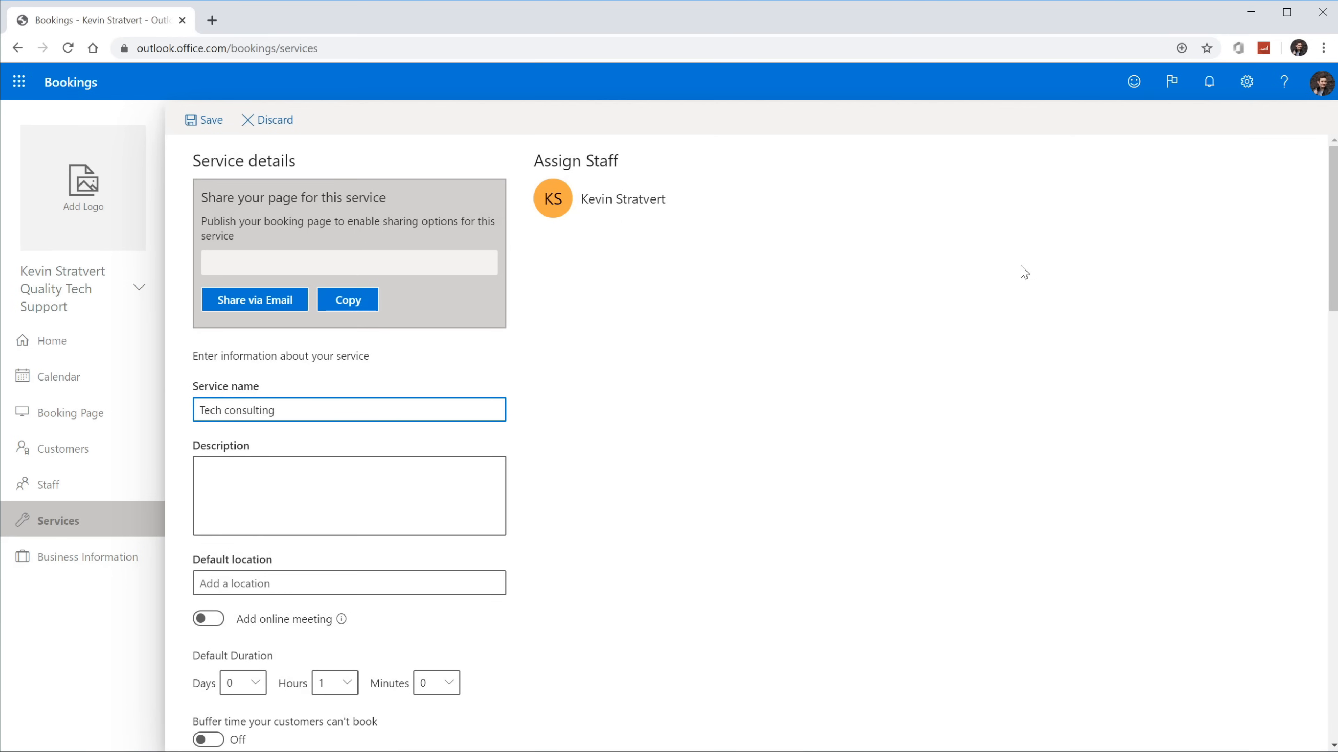
{"action": "scroll", "coordinate": [616, 415], "scroll_direction": "down", "scroll_amount": 1}
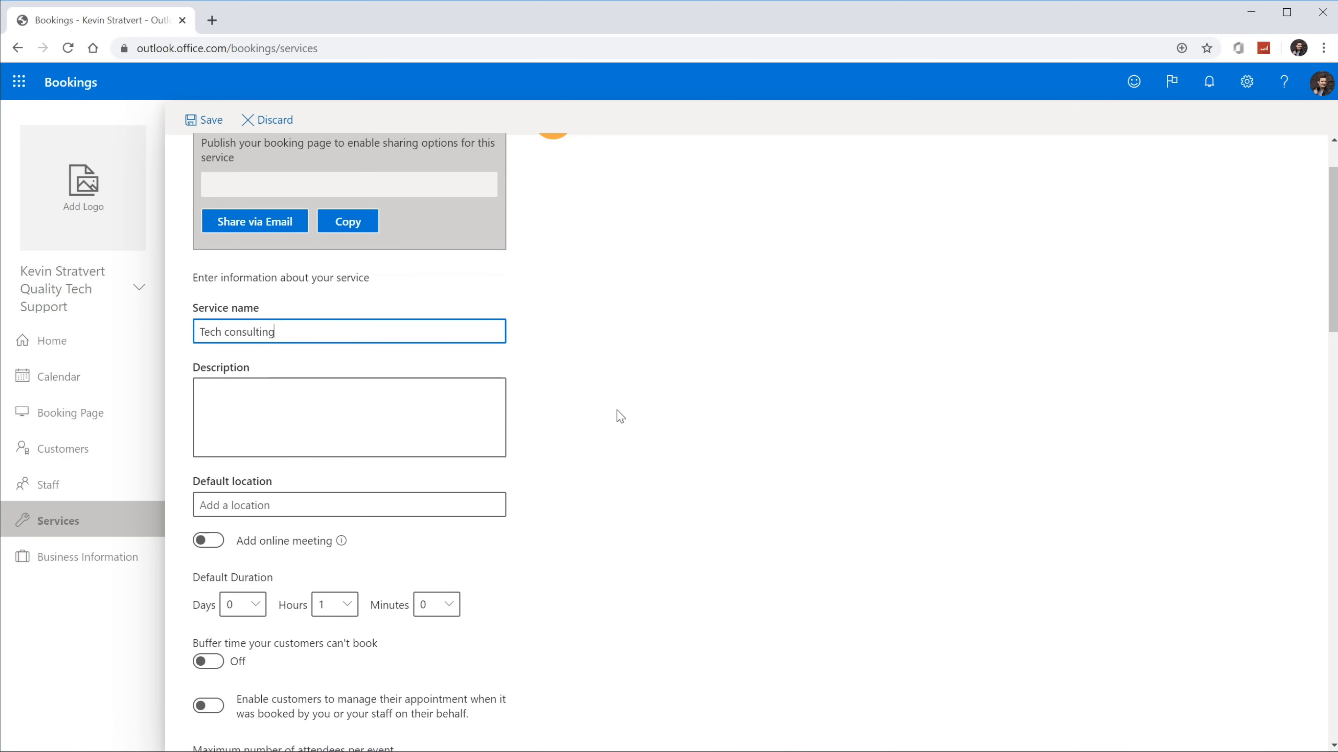
{"action": "scroll", "coordinate": [620, 417], "scroll_direction": "up", "scroll_amount": 1}
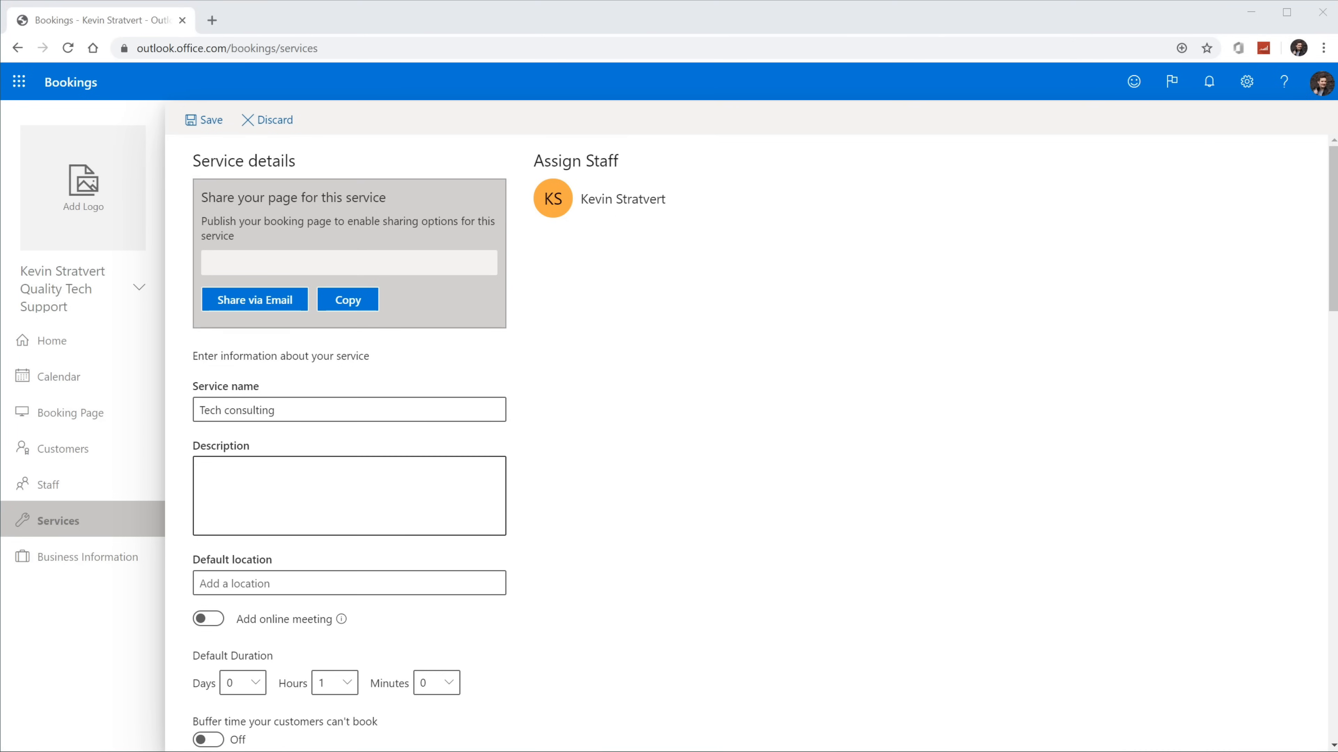
{"action": "left_click", "coordinate": [295, 493]}
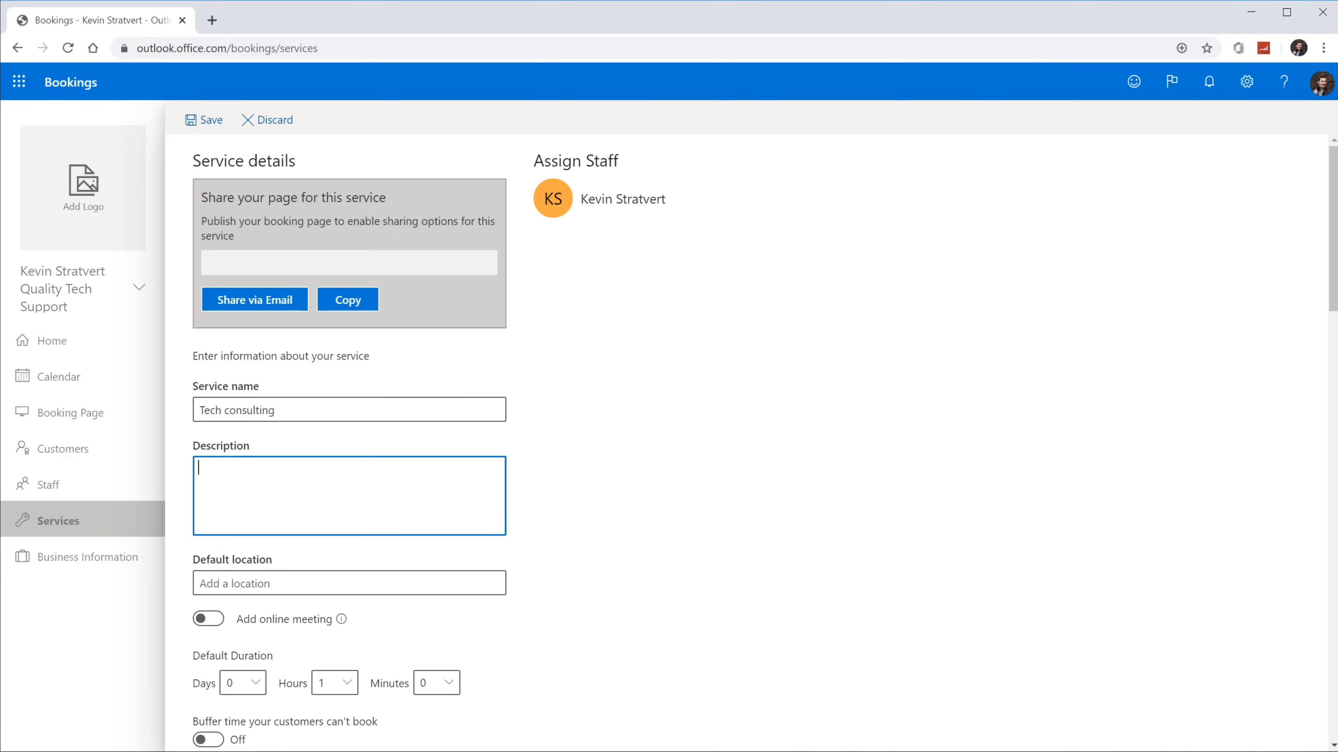
{"action": "type", "text": "Get help with your computer issues. Worse comes to worst, we'll simply reboot and re-install to see if that fixes the problem."}
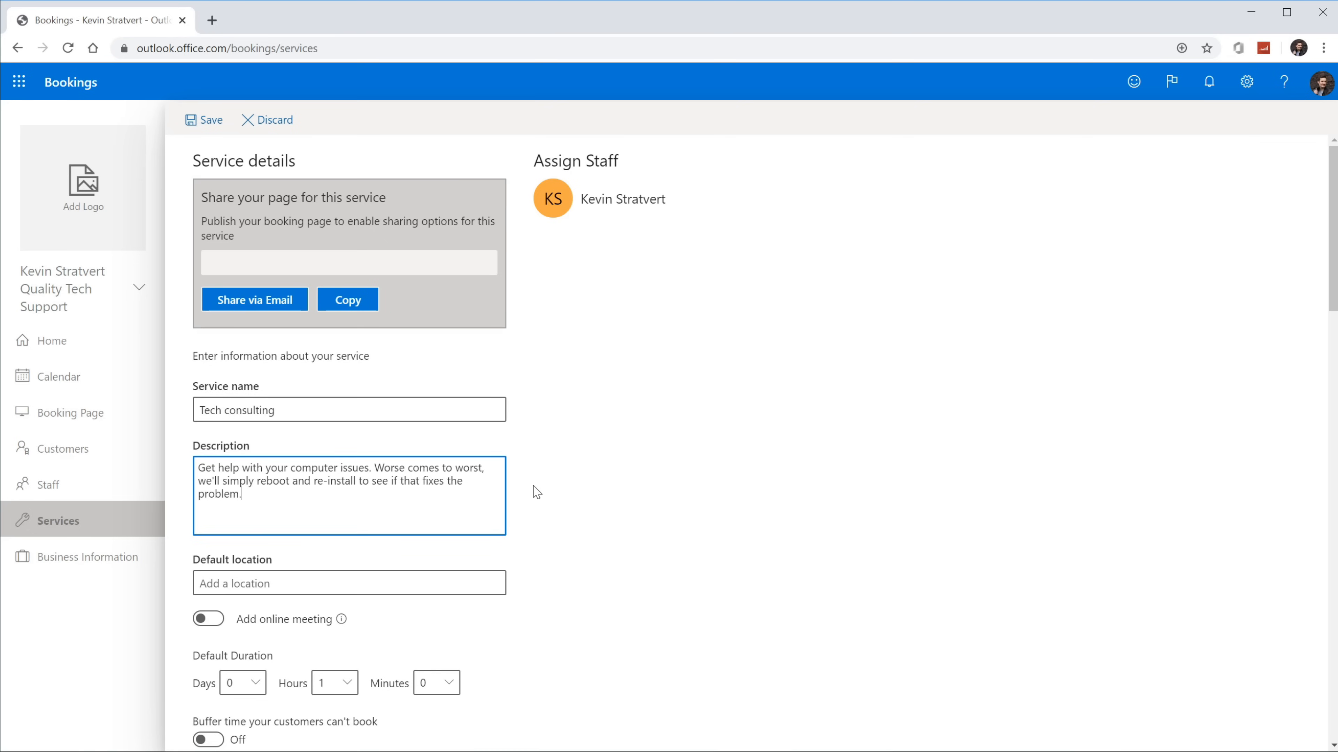
Step: Turn on online meetings and buffer time for Tech consulting
{"action": "scroll", "coordinate": [536, 493], "scroll_direction": "down", "scroll_amount": 1}
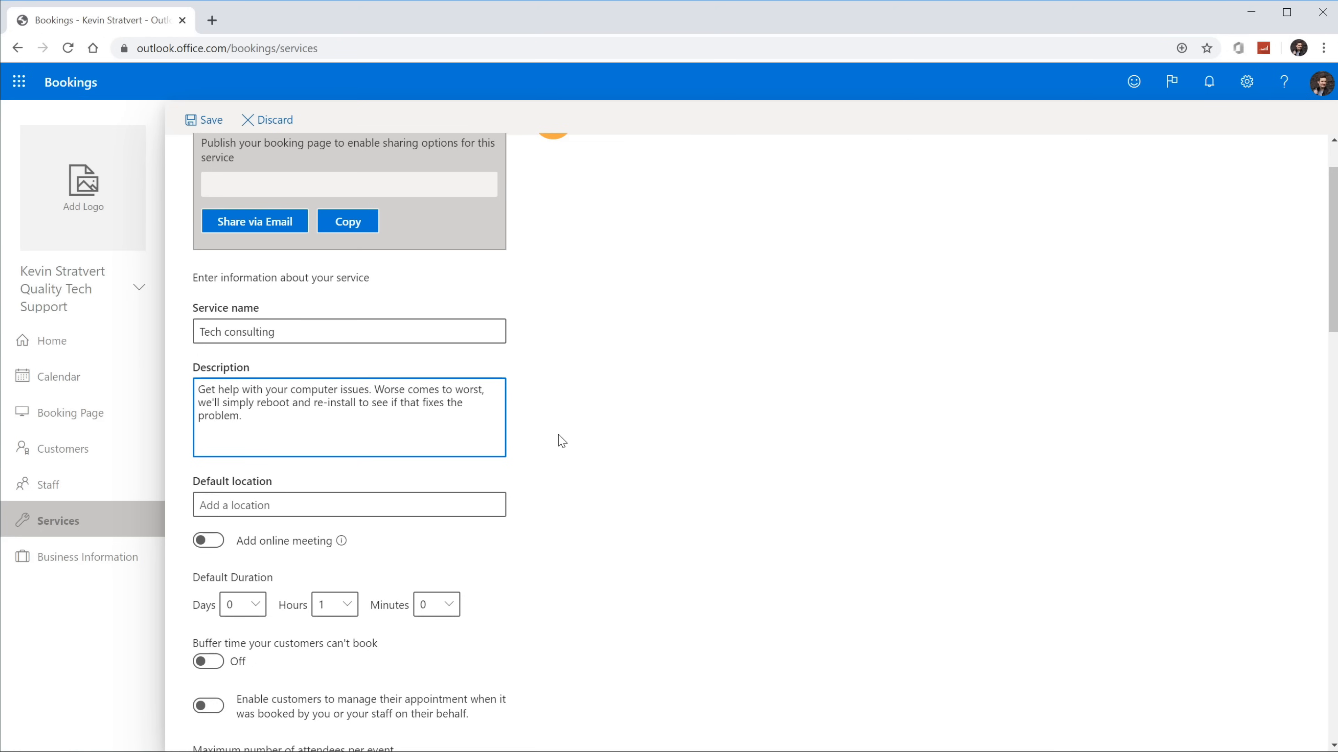
{"action": "scroll", "coordinate": [529, 410], "scroll_direction": "down", "scroll_amount": 2}
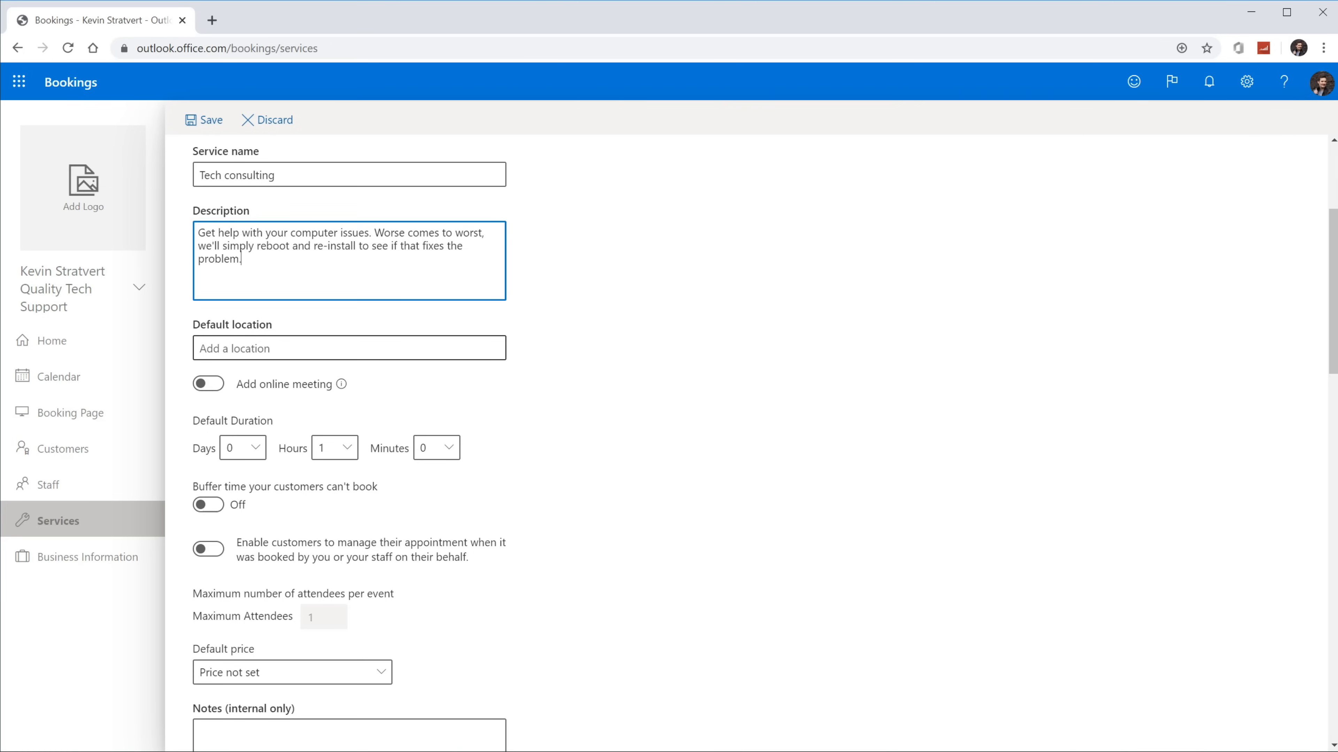
{"action": "left_click", "coordinate": [209, 385]}
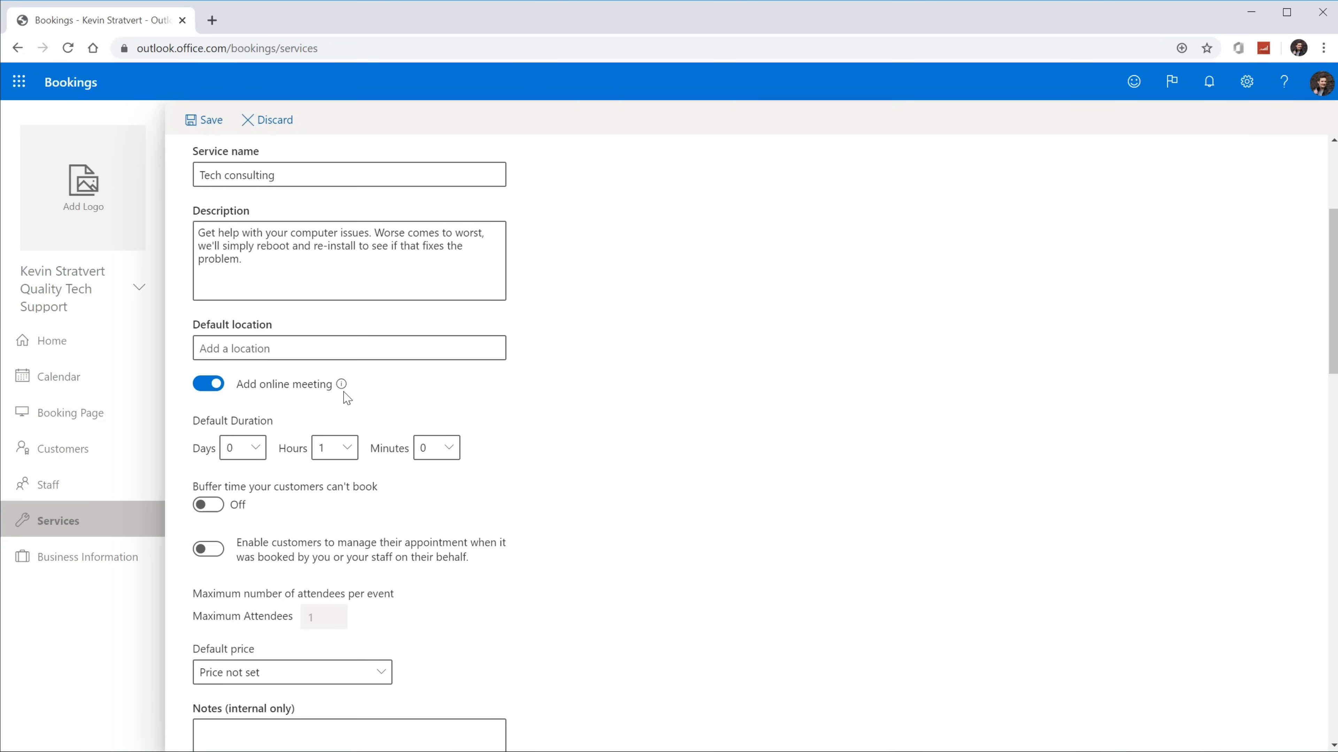
{"action": "mouse_move", "coordinate": [342, 386]}
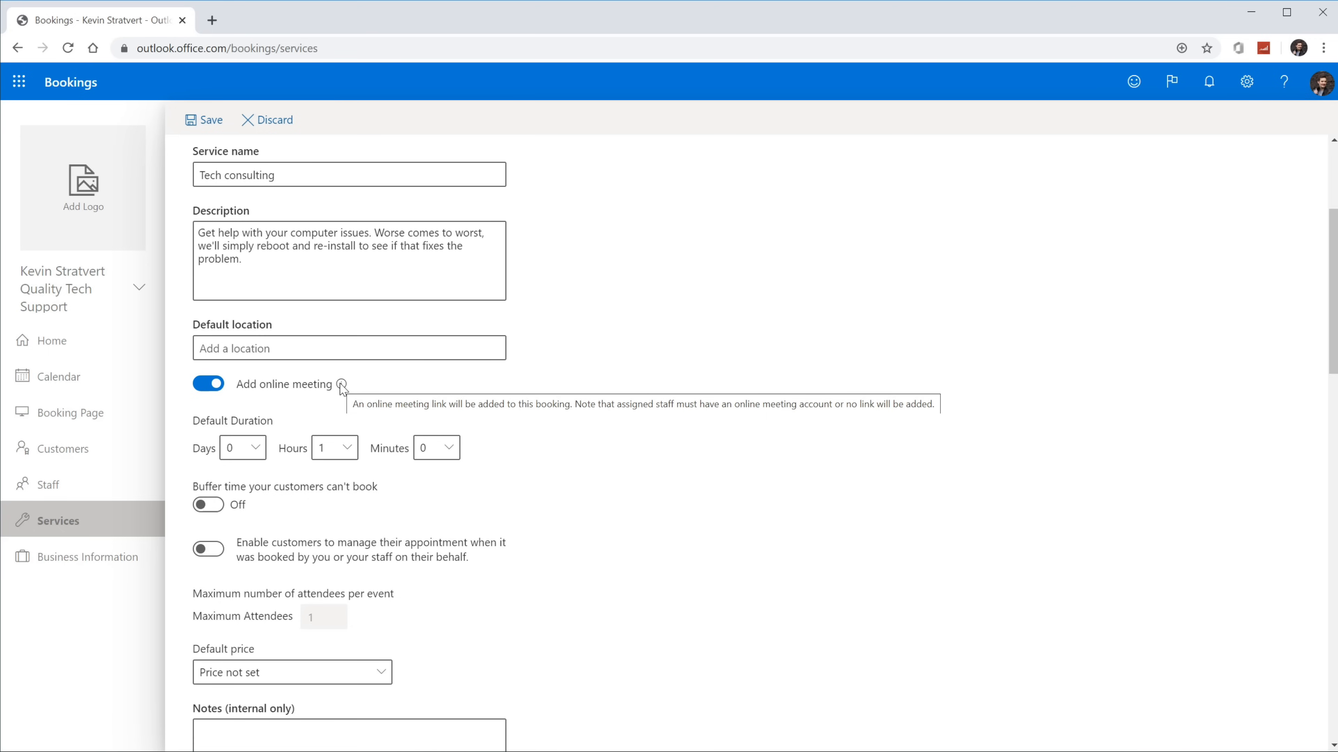
{"action": "scroll", "coordinate": [685, 359], "scroll_direction": "down", "scroll_amount": 2}
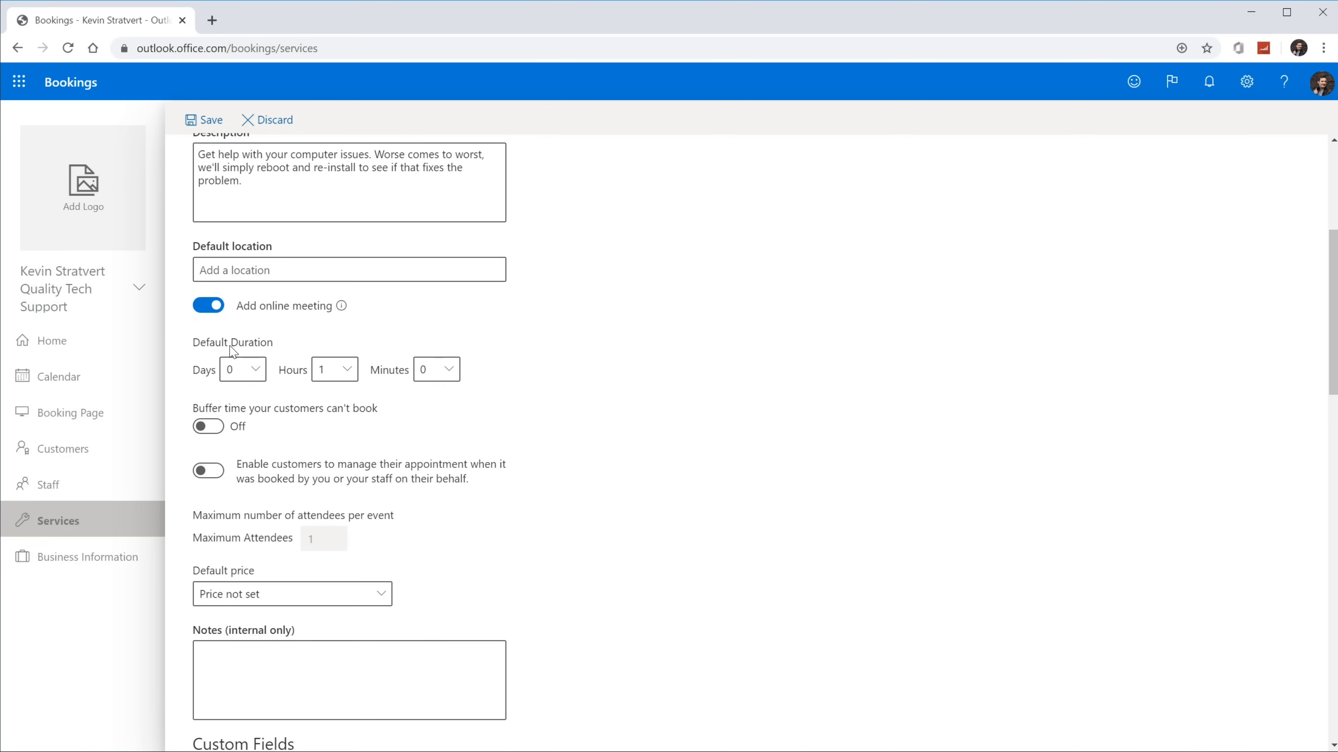
{"action": "left_click", "coordinate": [340, 370]}
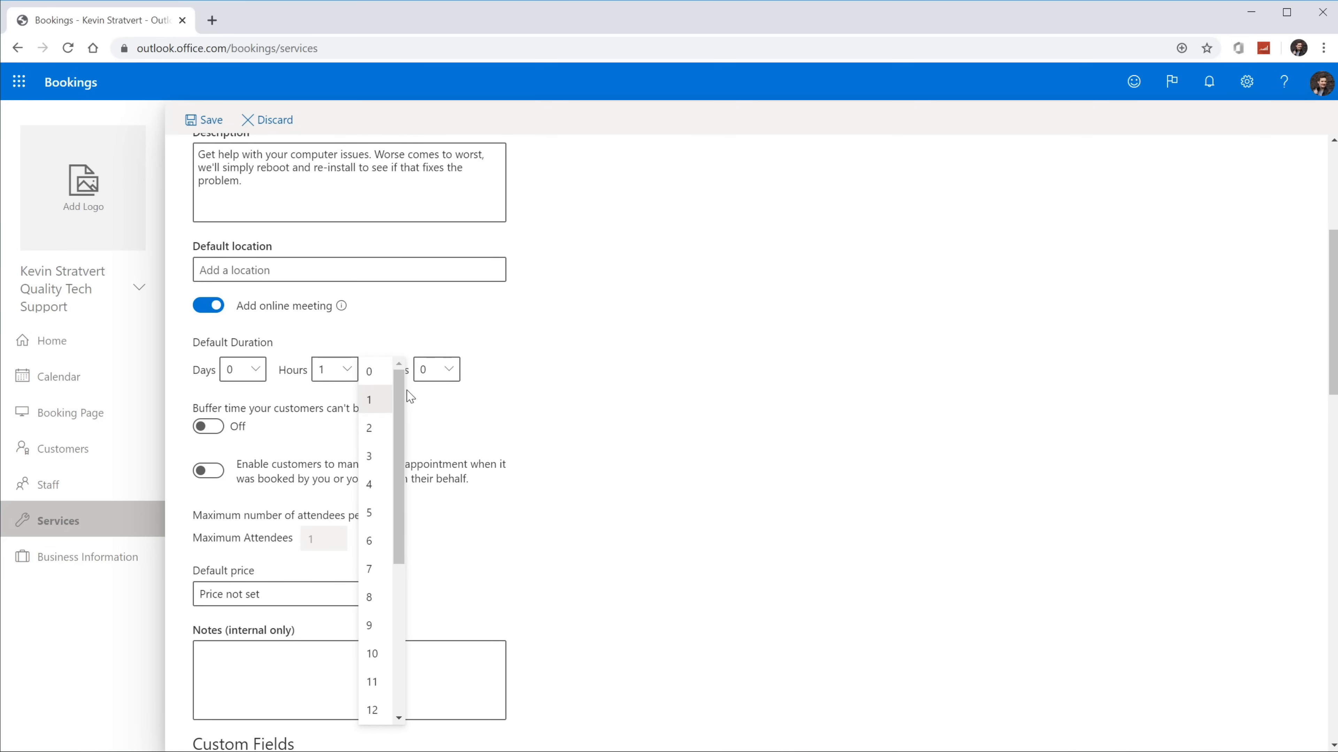
{"action": "left_click", "coordinate": [208, 426]}
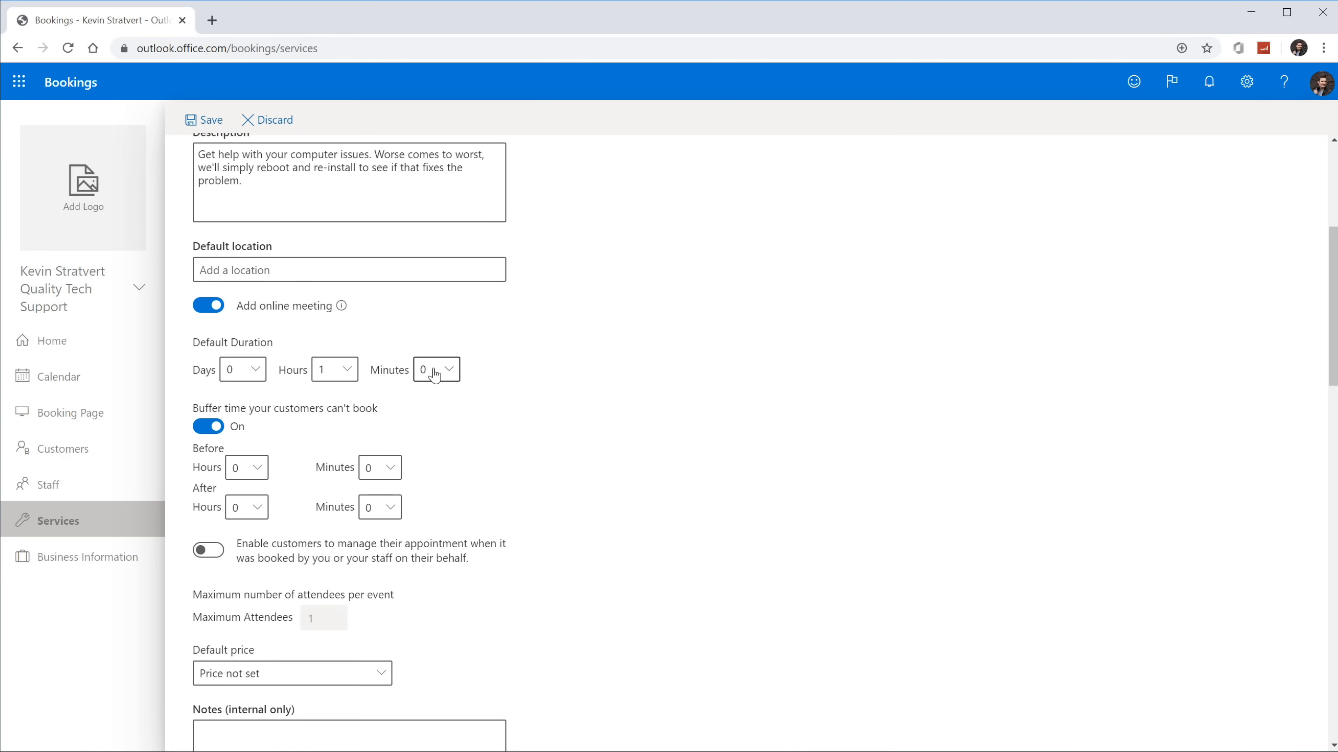
{"action": "left_click", "coordinate": [258, 372]}
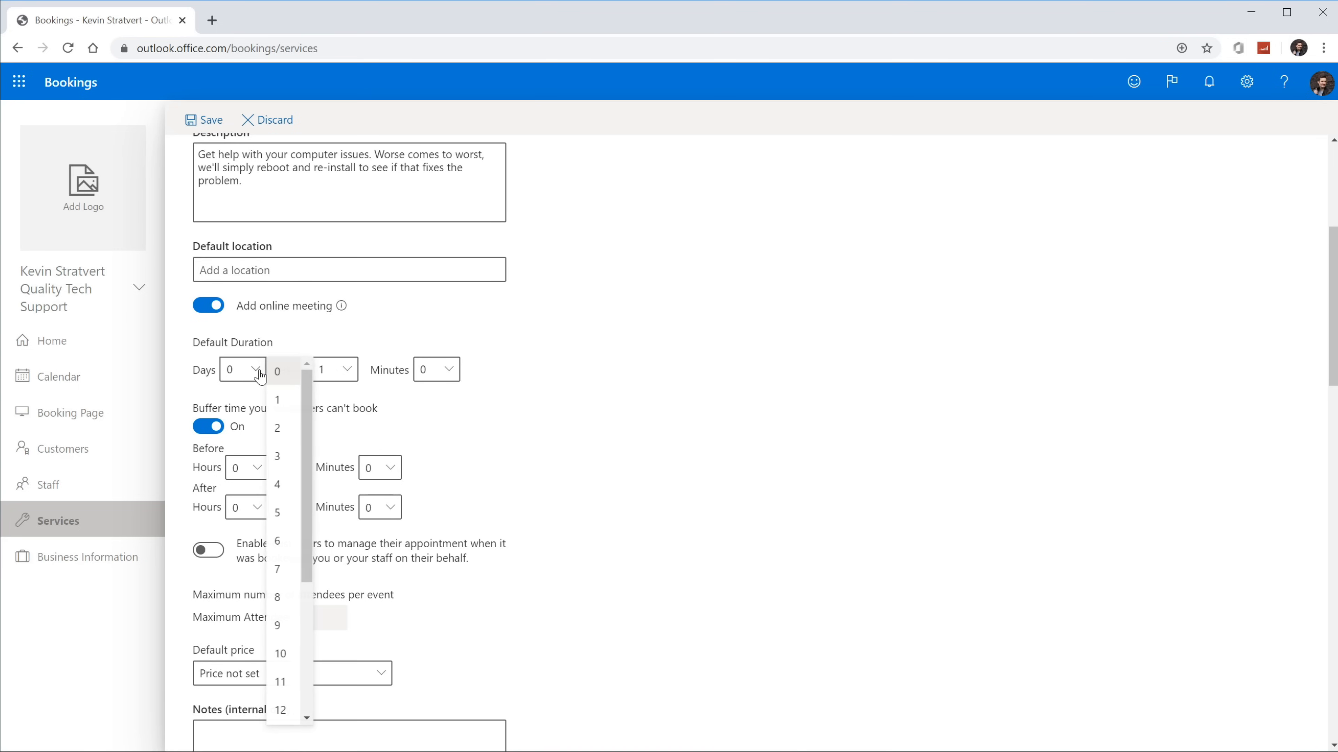
{"action": "left_click", "coordinate": [299, 354]}
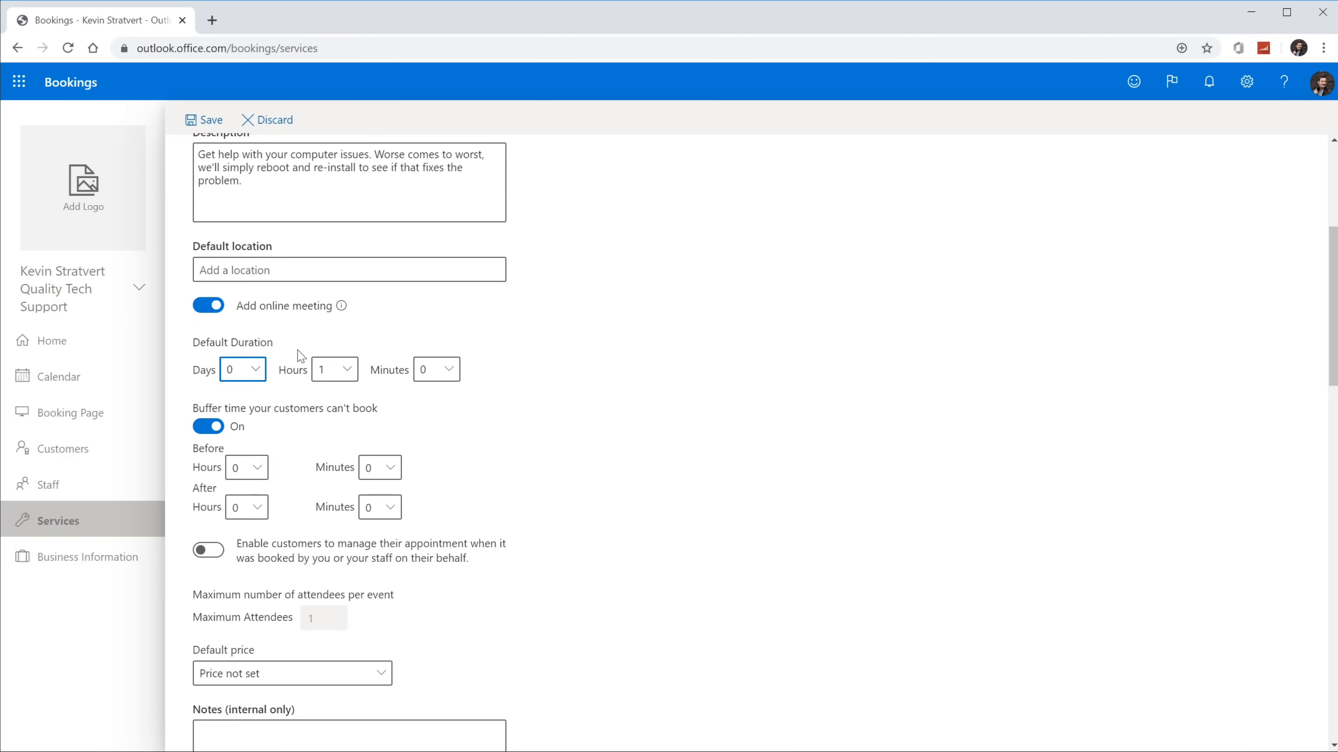
{"action": "left_click", "coordinate": [337, 369]}
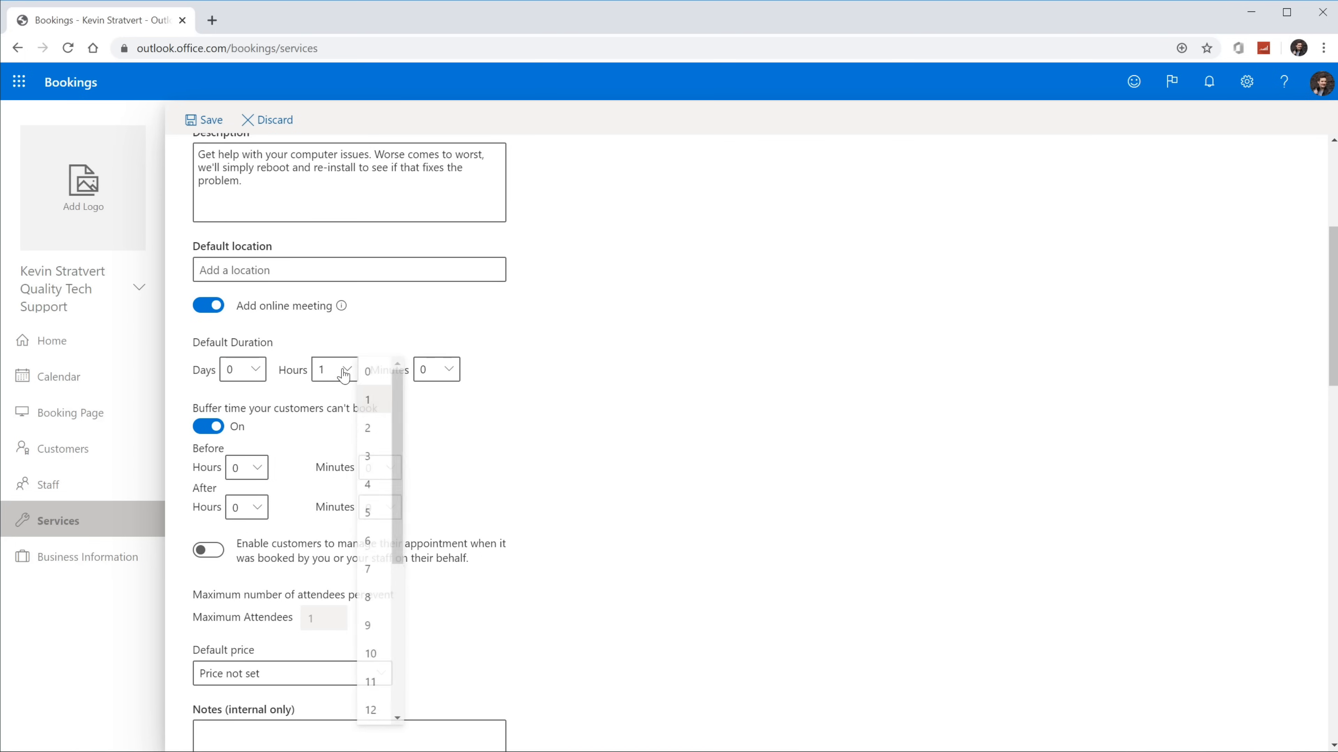
{"action": "left_click", "coordinate": [371, 405]}
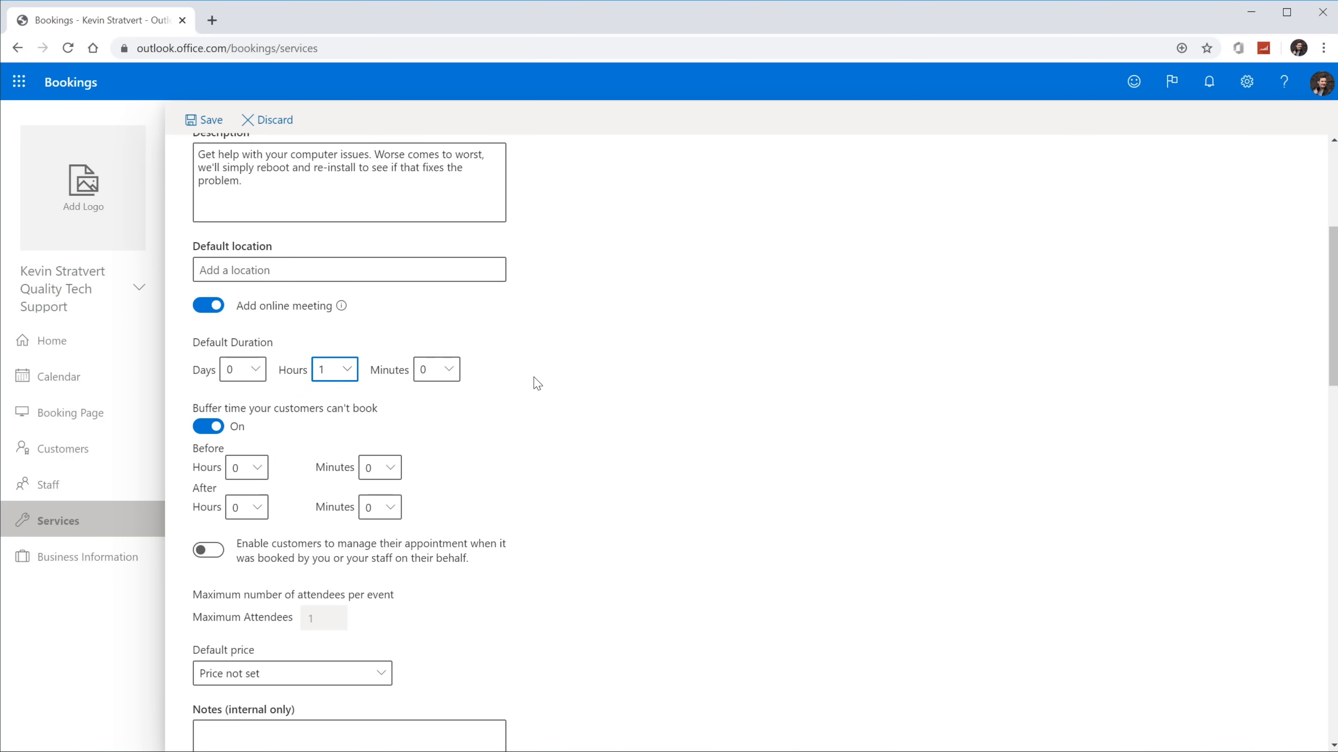
{"action": "scroll", "coordinate": [537, 383], "scroll_direction": "down", "scroll_amount": 1}
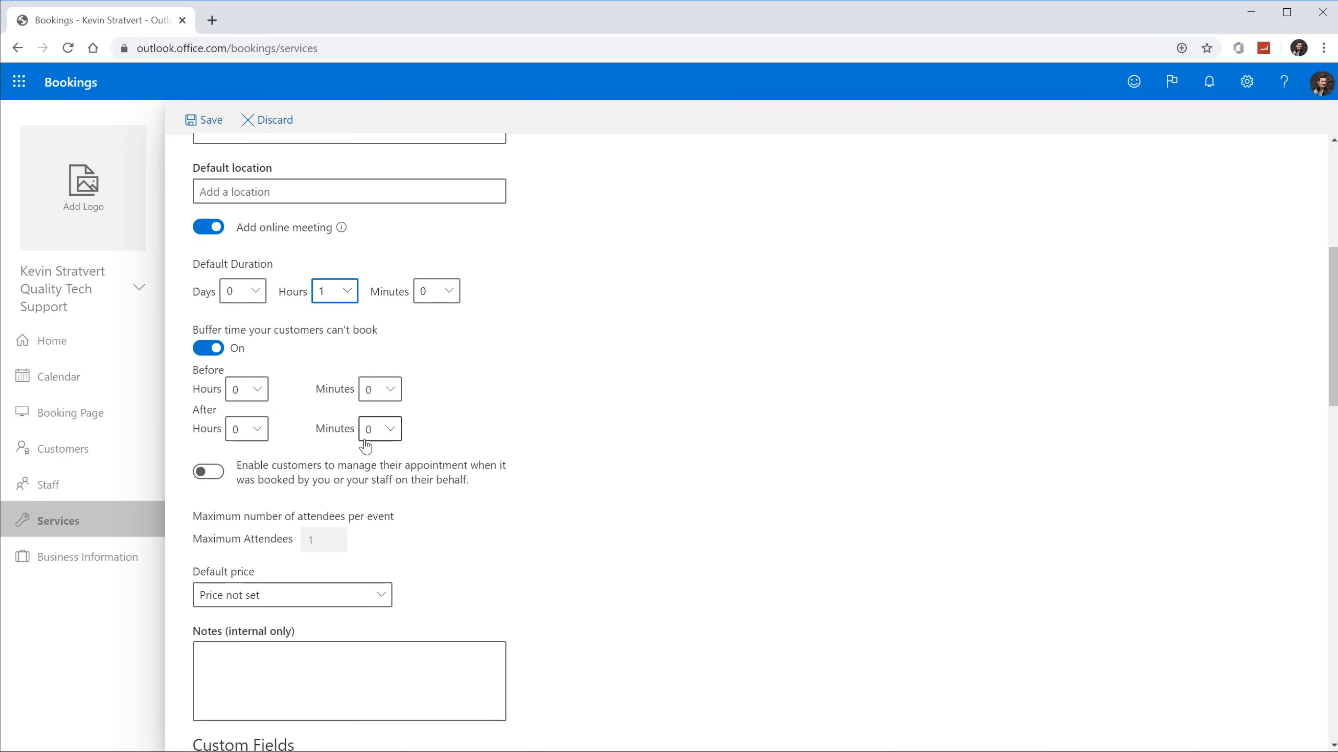
{"action": "left_click", "coordinate": [379, 432]}
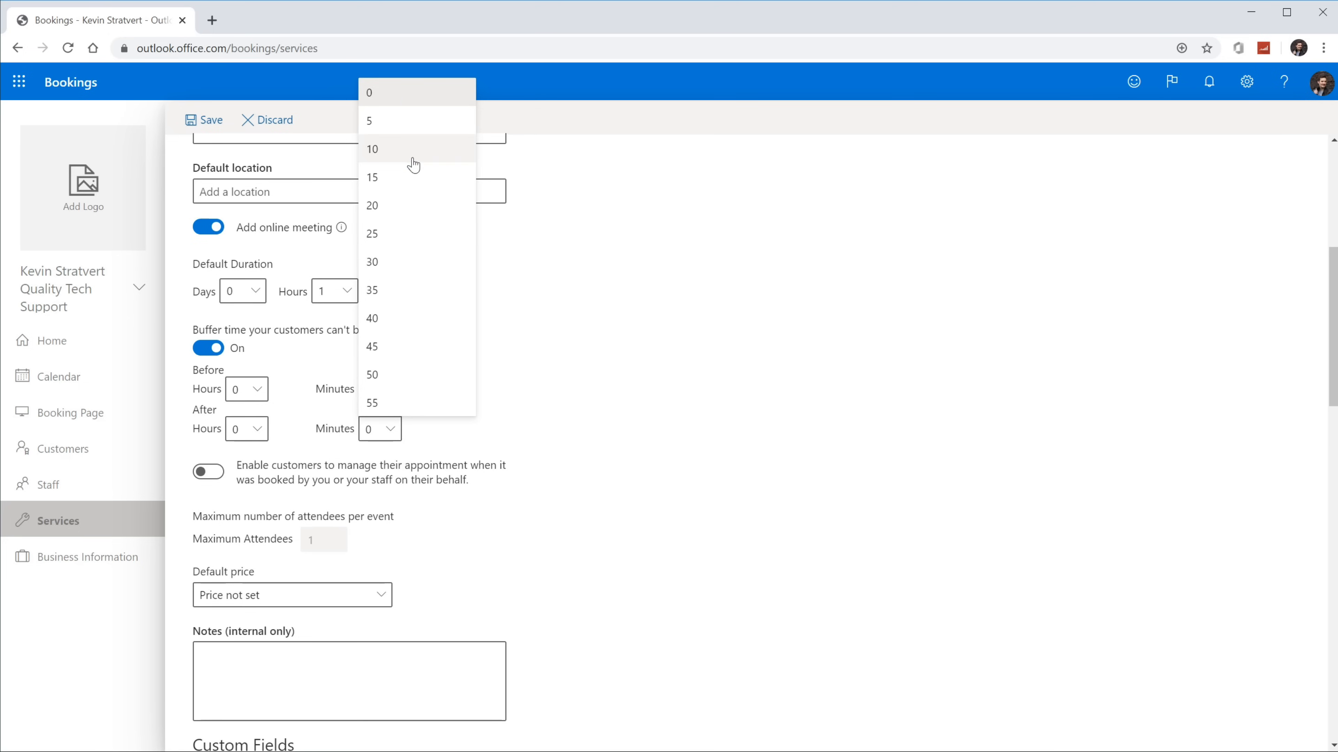
{"action": "left_click", "coordinate": [563, 429]}
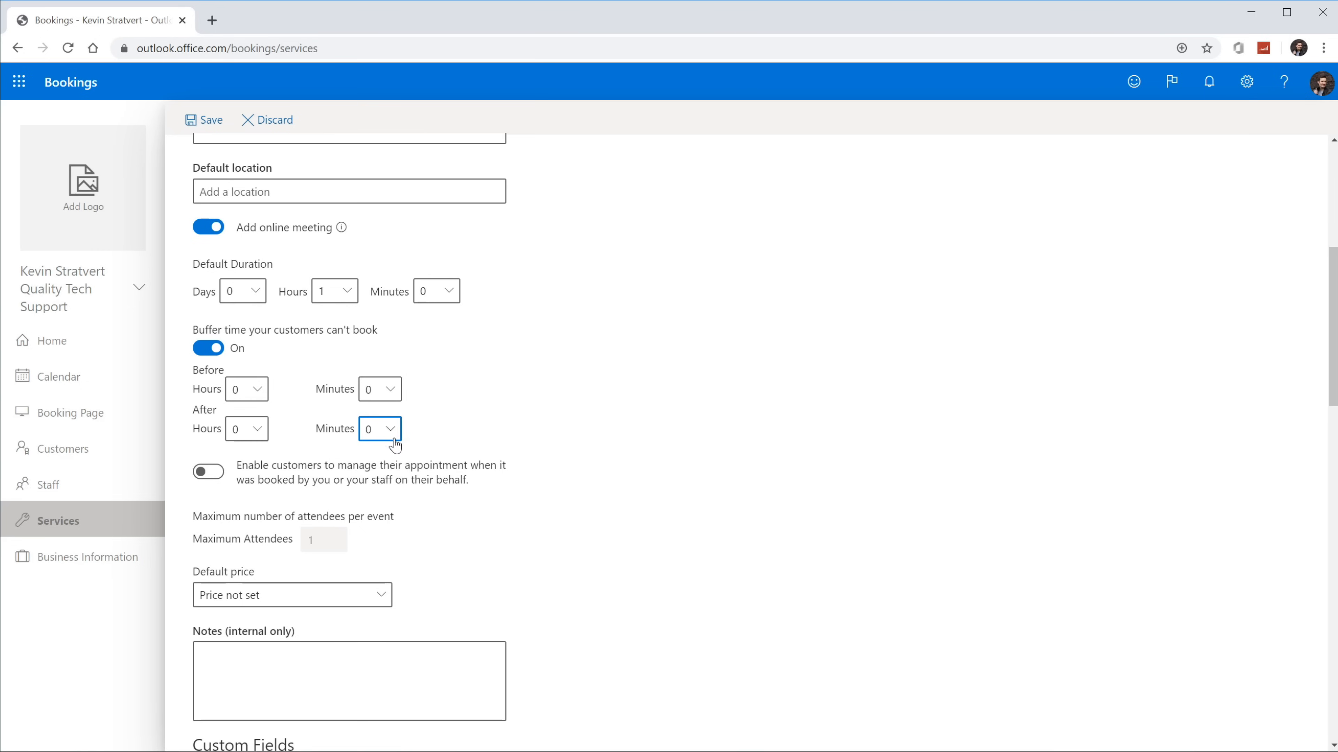
{"action": "left_click", "coordinate": [498, 426]}
Step: Turn buffer time off, let customers manage appointments, and set a fixed $600 price
{"action": "left_click", "coordinate": [201, 351]}
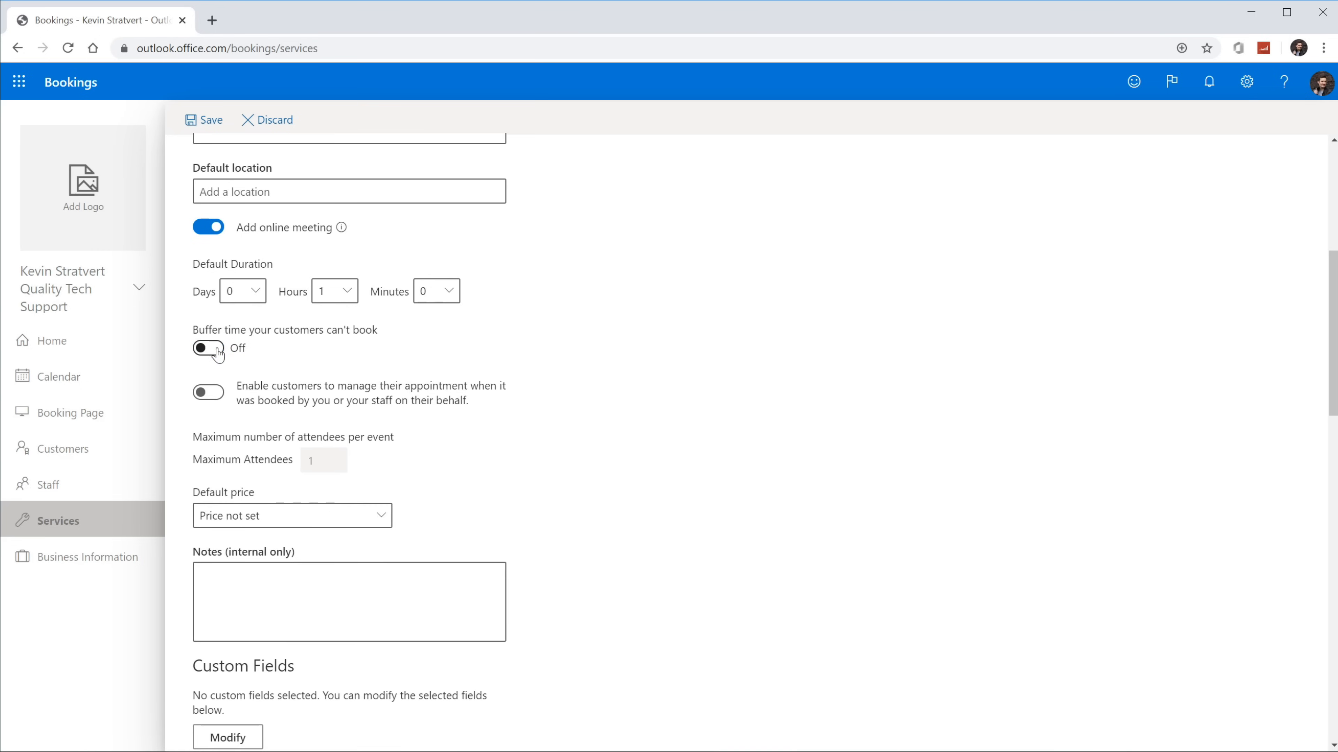
{"action": "scroll", "coordinate": [702, 396], "scroll_direction": "down", "scroll_amount": 1}
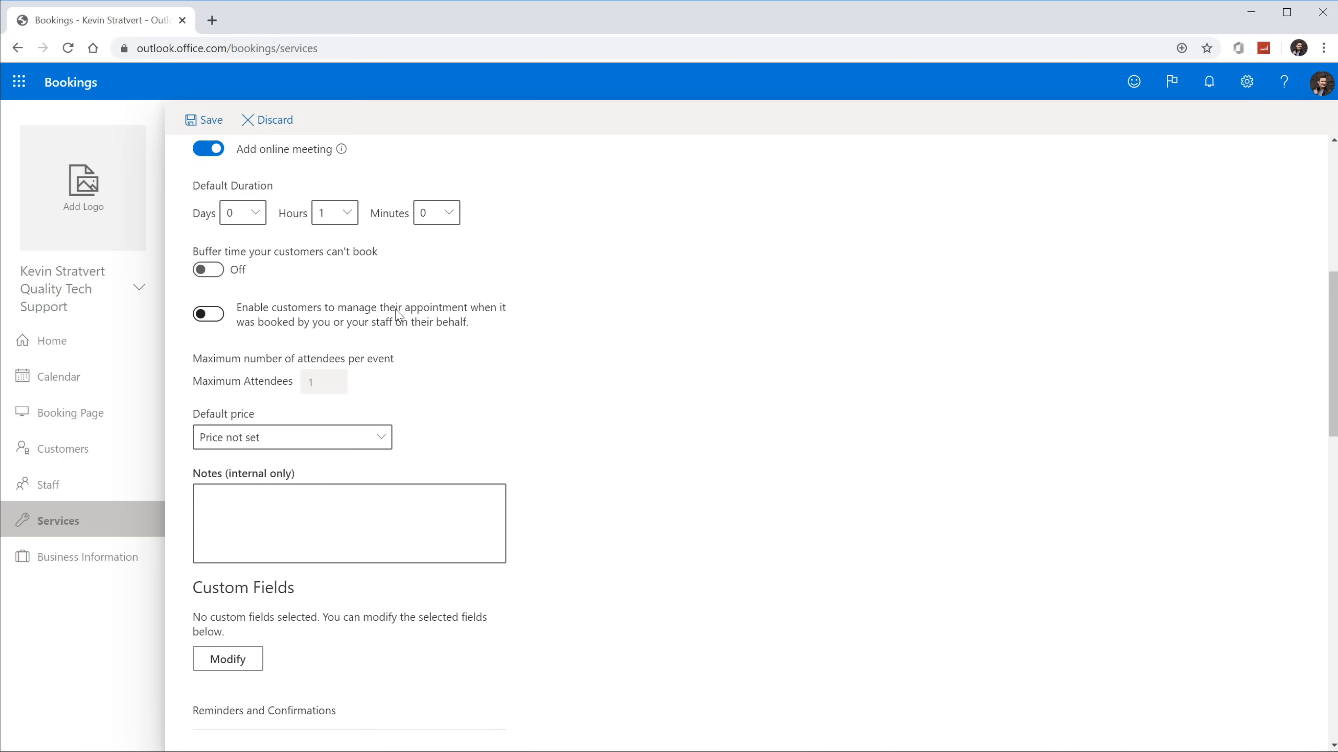
{"action": "left_click", "coordinate": [213, 318]}
{"action": "left_click", "coordinate": [286, 441]}
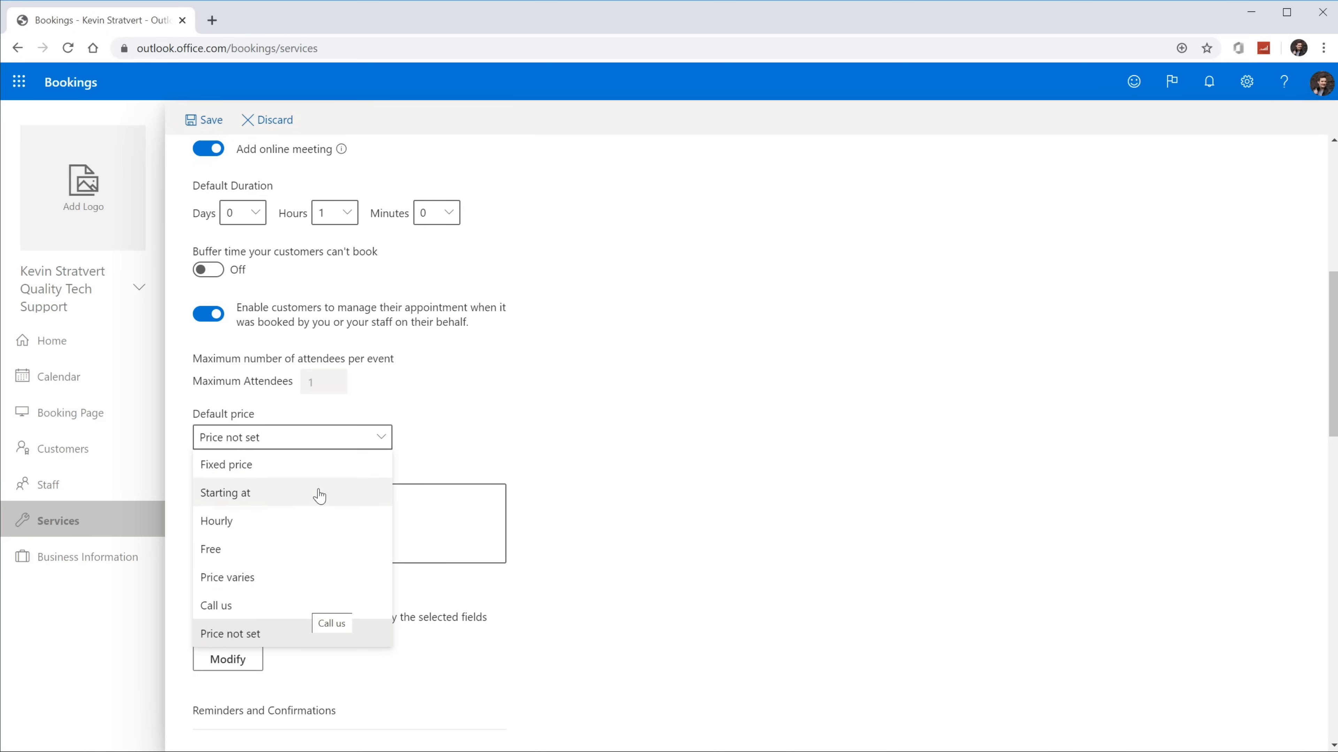
{"action": "left_click", "coordinate": [314, 465]}
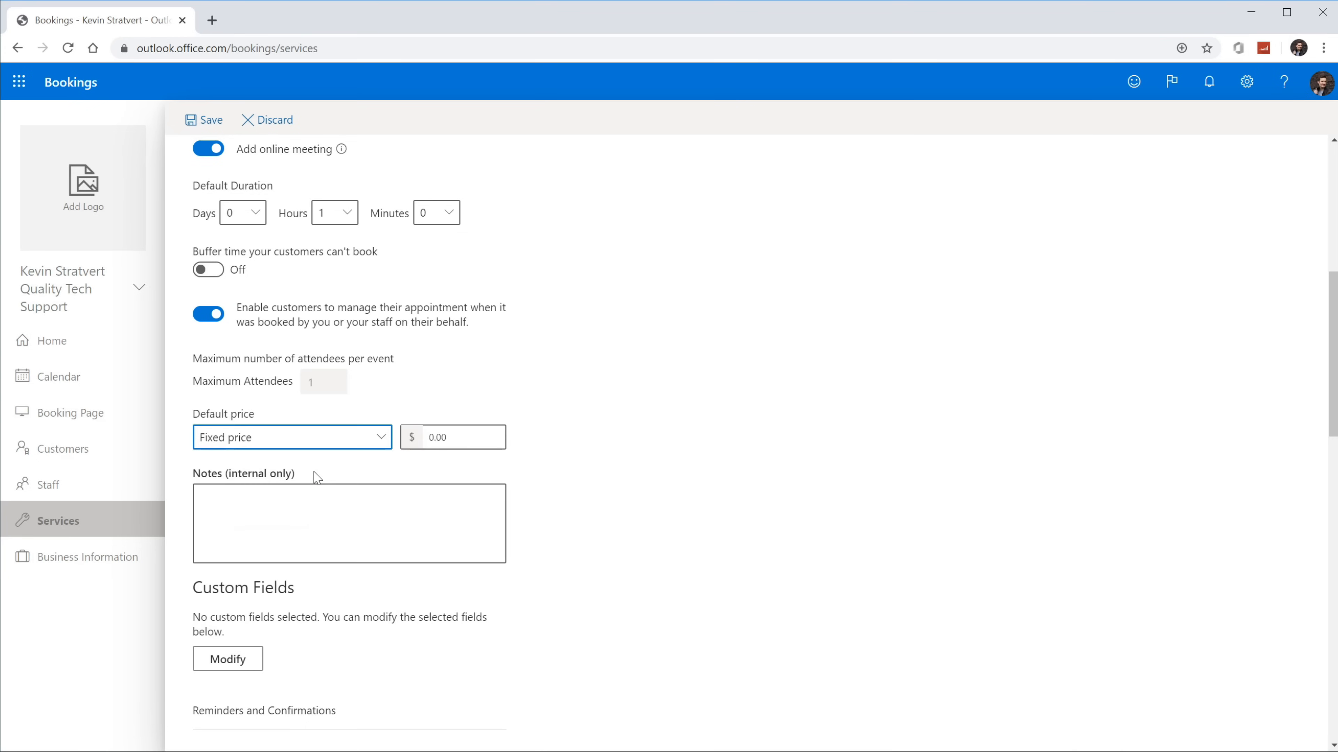
{"action": "key", "text": "Tab"}
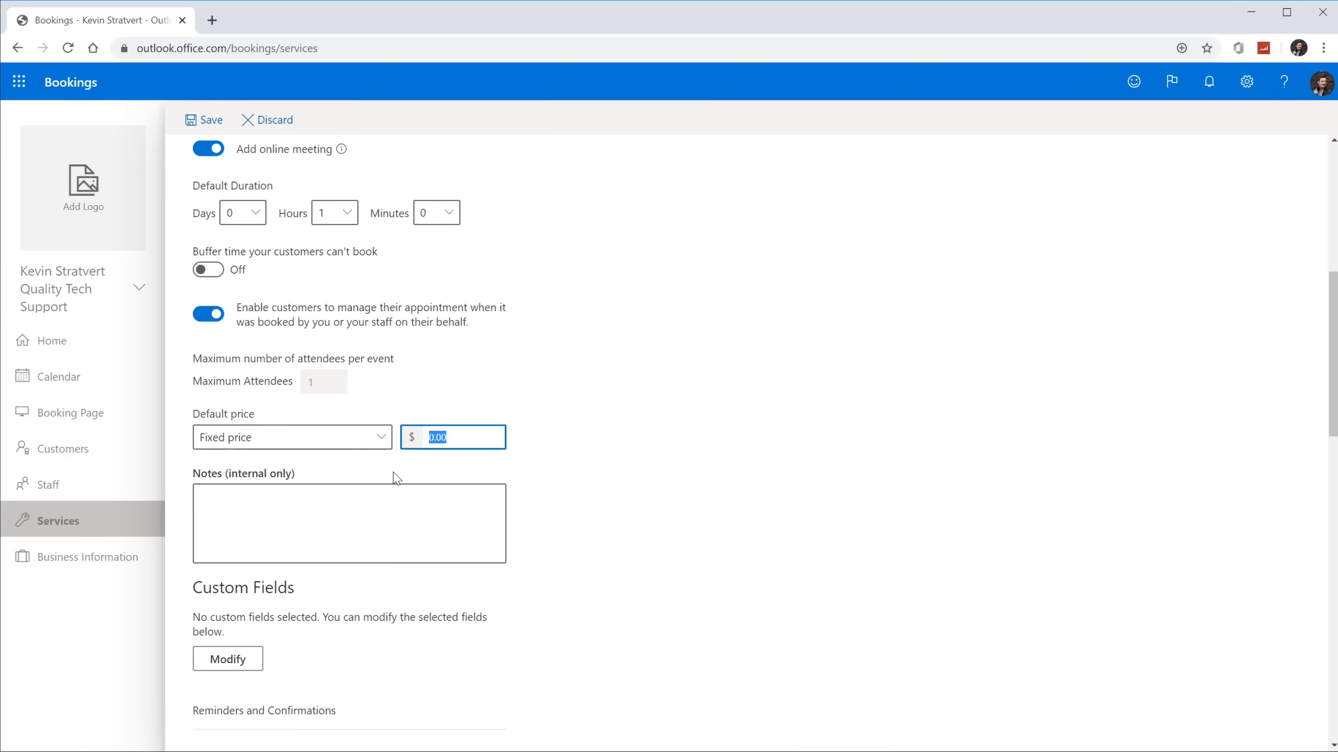
{"action": "type", "text": "600"}
{"action": "left_click", "coordinate": [681, 530]}
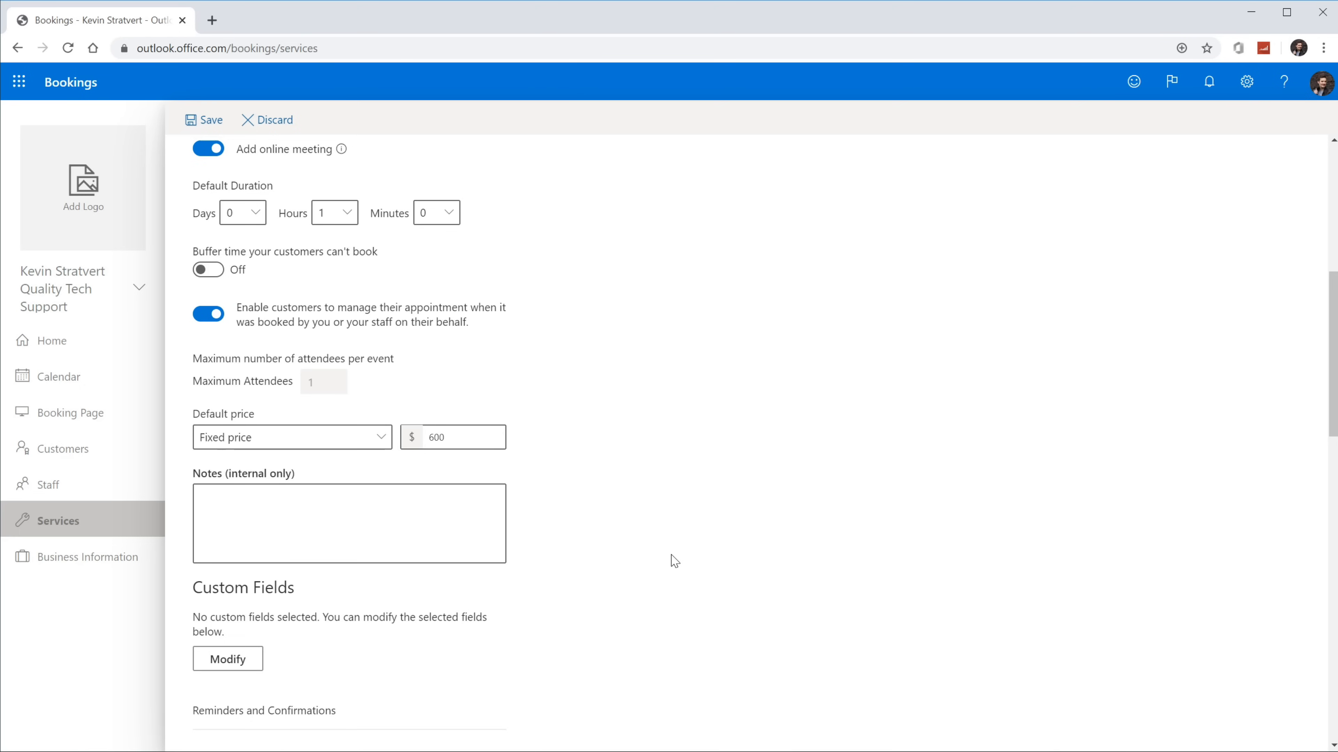
Step: Zoom the page slightly larger and open the customer information custom fields
{"action": "scroll", "coordinate": [618, 466], "scroll_direction": "down", "scroll_amount": 5}
{"action": "scroll", "coordinate": [474, 390], "scroll_direction": "up", "scroll_amount": 4}
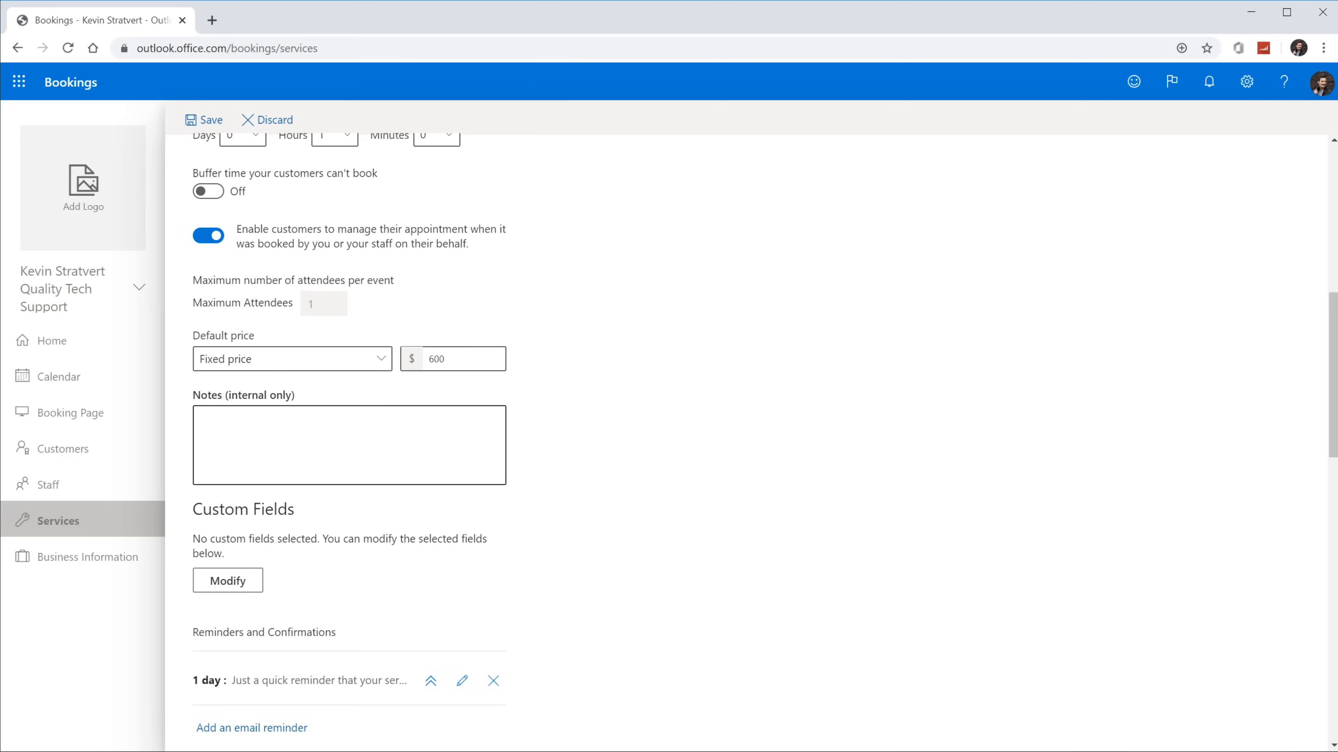
{"action": "key", "text": "ctrl+plus"}
{"action": "key", "text": "ctrl+plus"}
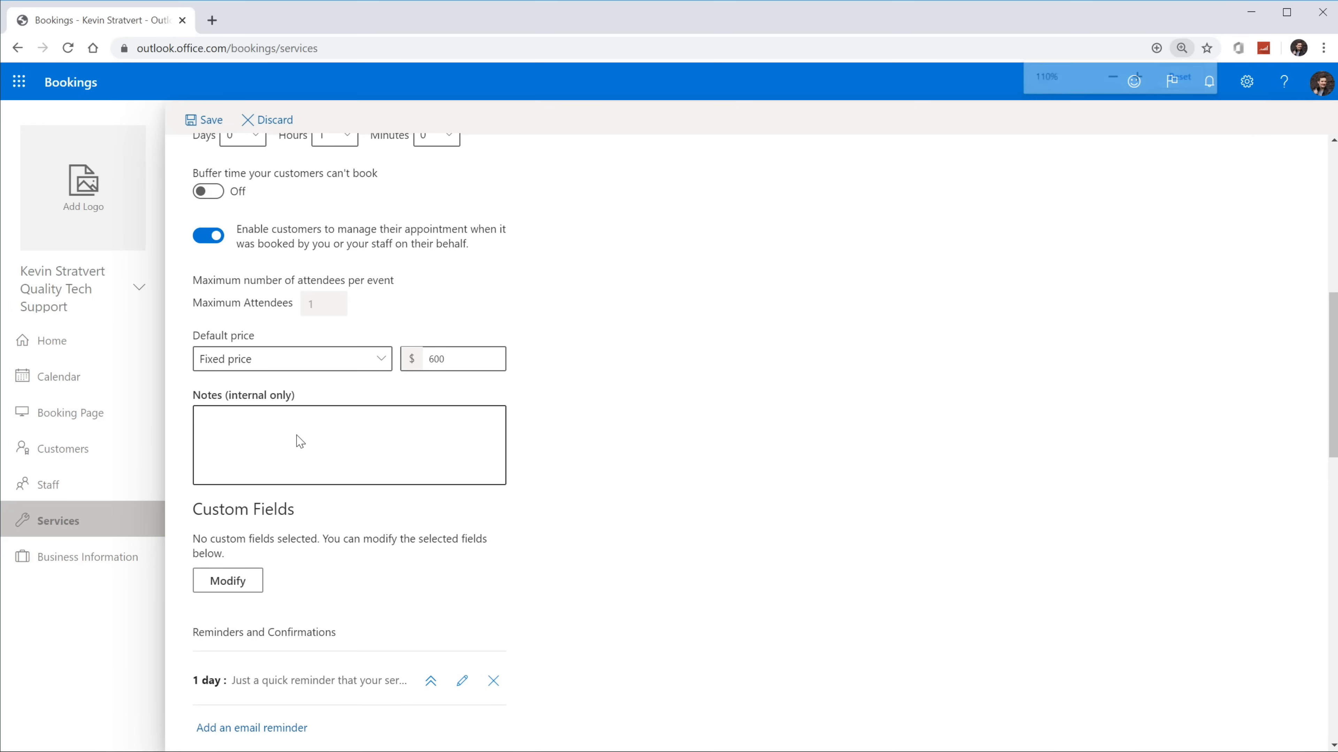
{"action": "key", "text": "ctrl+minus"}
{"action": "scroll", "coordinate": [307, 454], "scroll_direction": "down", "scroll_amount": 1}
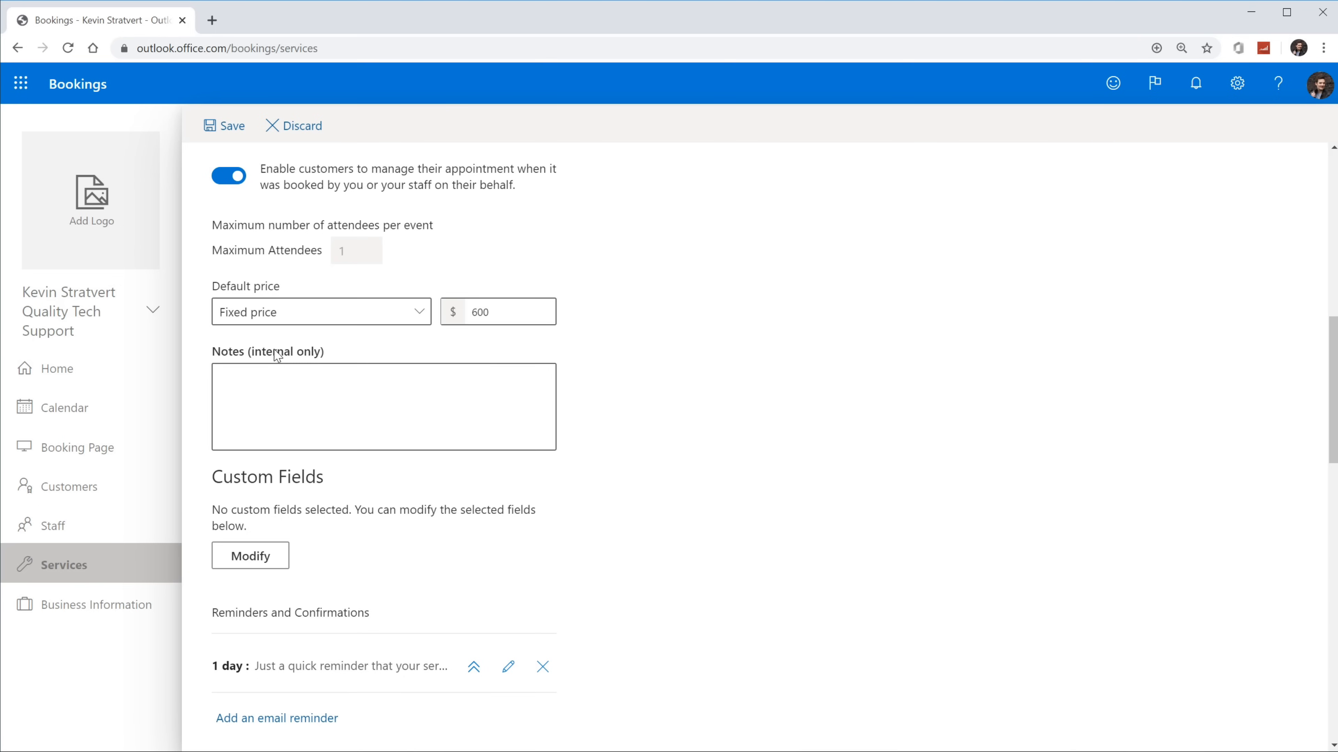
{"action": "scroll", "coordinate": [318, 459], "scroll_direction": "down", "scroll_amount": 2}
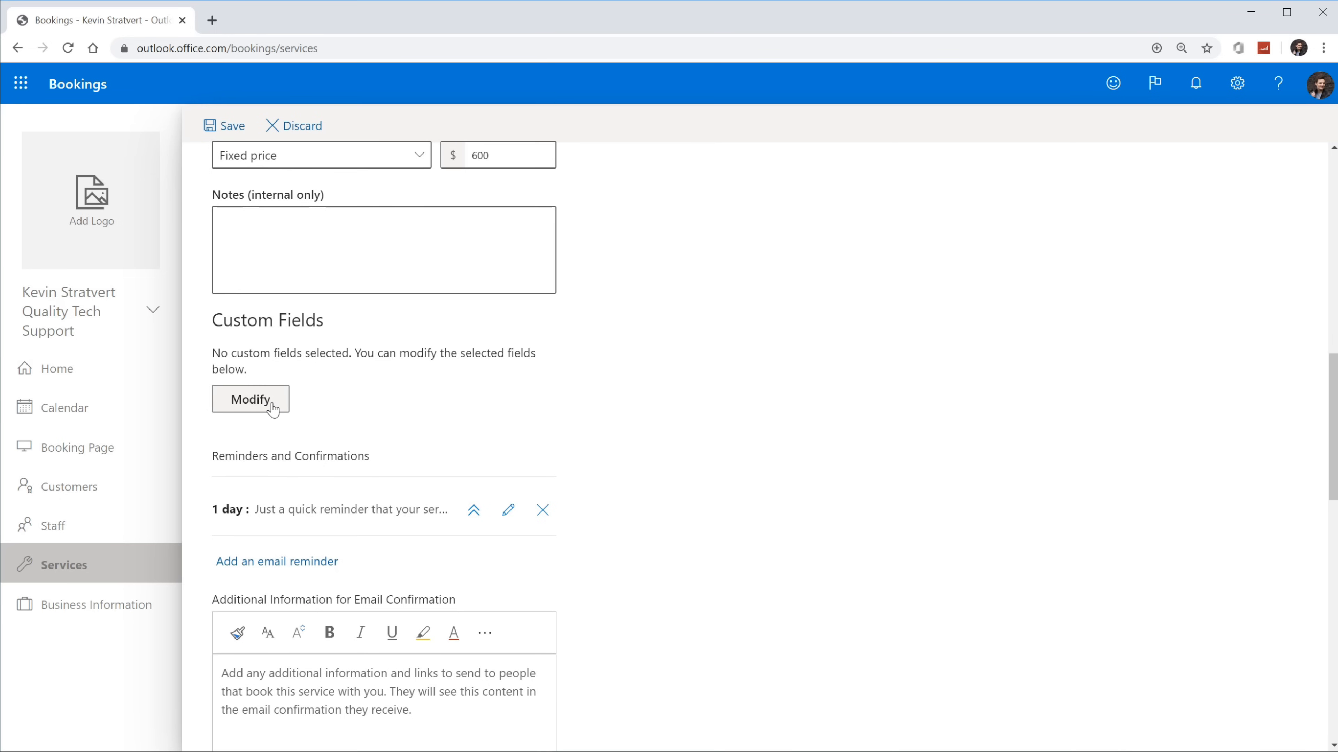
{"action": "left_click", "coordinate": [251, 399]}
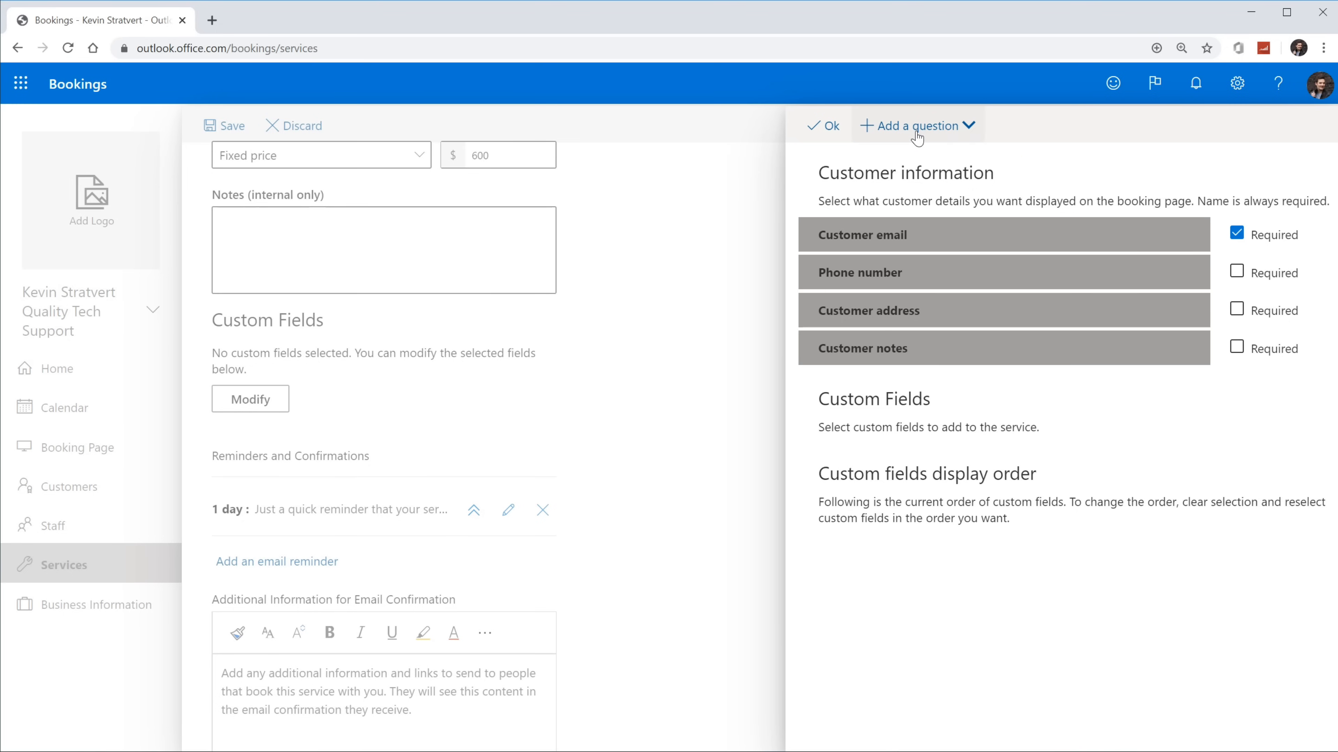
{"action": "left_click", "coordinate": [916, 130]}
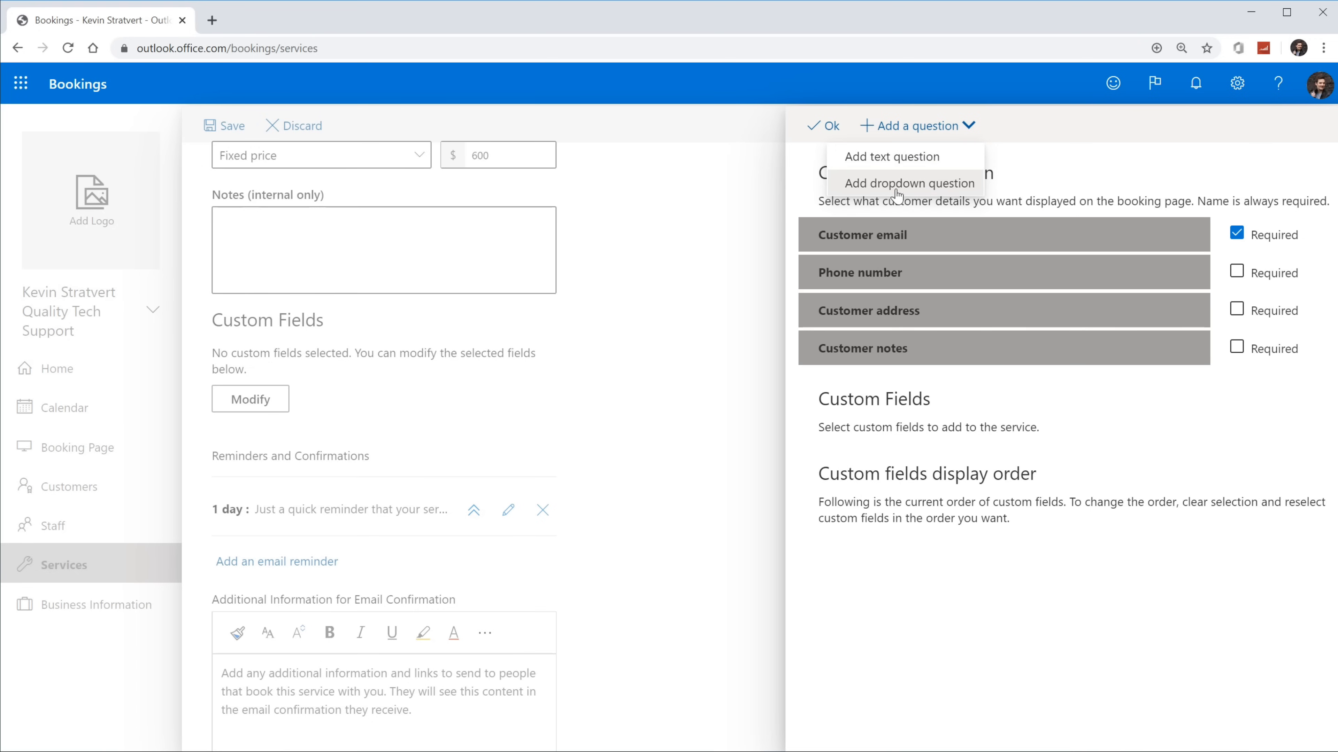
{"action": "left_click", "coordinate": [1005, 575]}
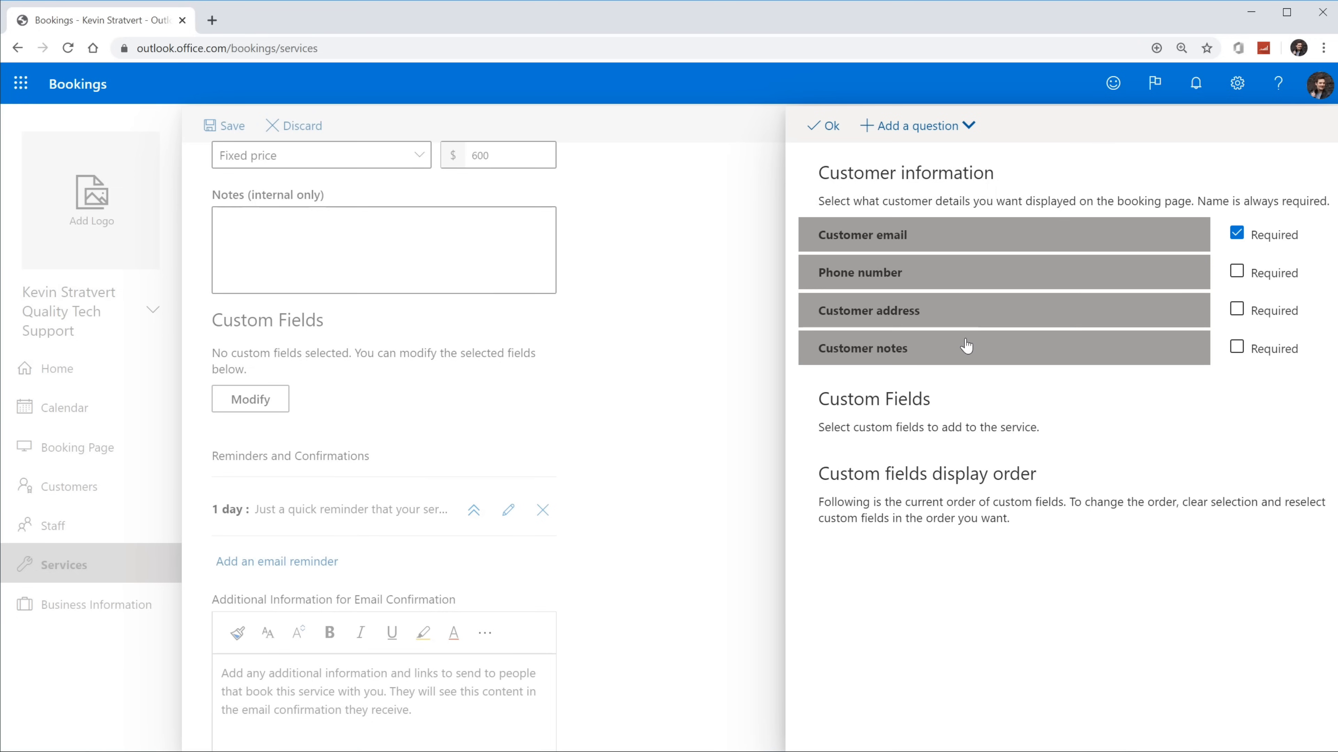
{"action": "left_click", "coordinate": [831, 128]}
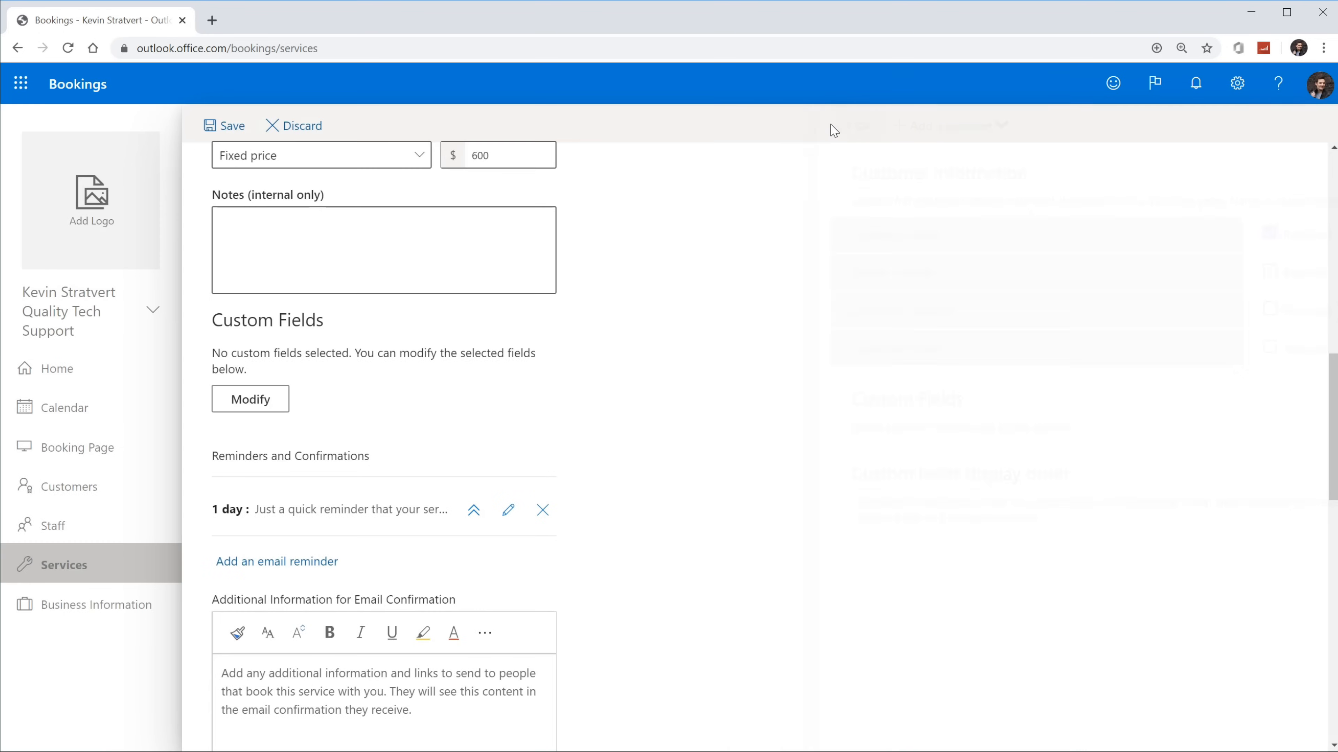
{"action": "scroll", "coordinate": [632, 443], "scroll_direction": "down", "scroll_amount": 3}
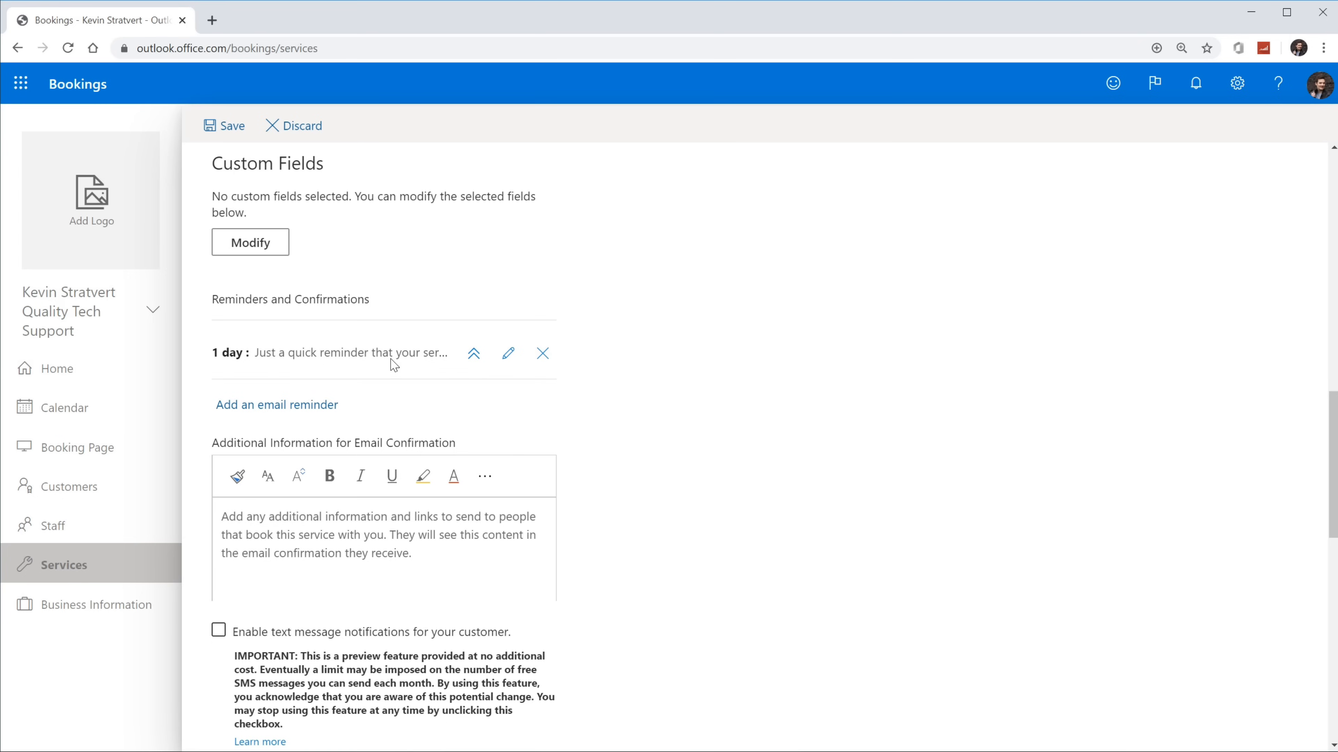
{"action": "left_click", "coordinate": [473, 354]}
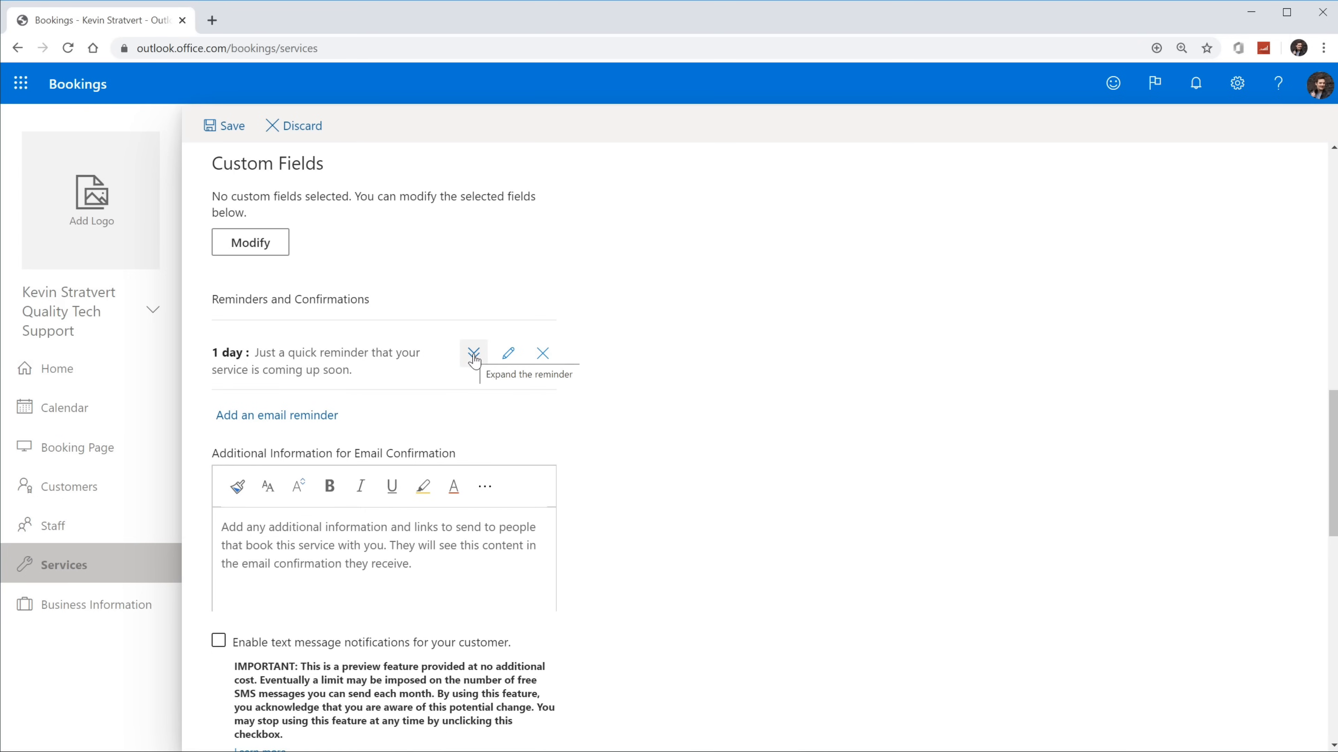
{"action": "left_click", "coordinate": [508, 354]}
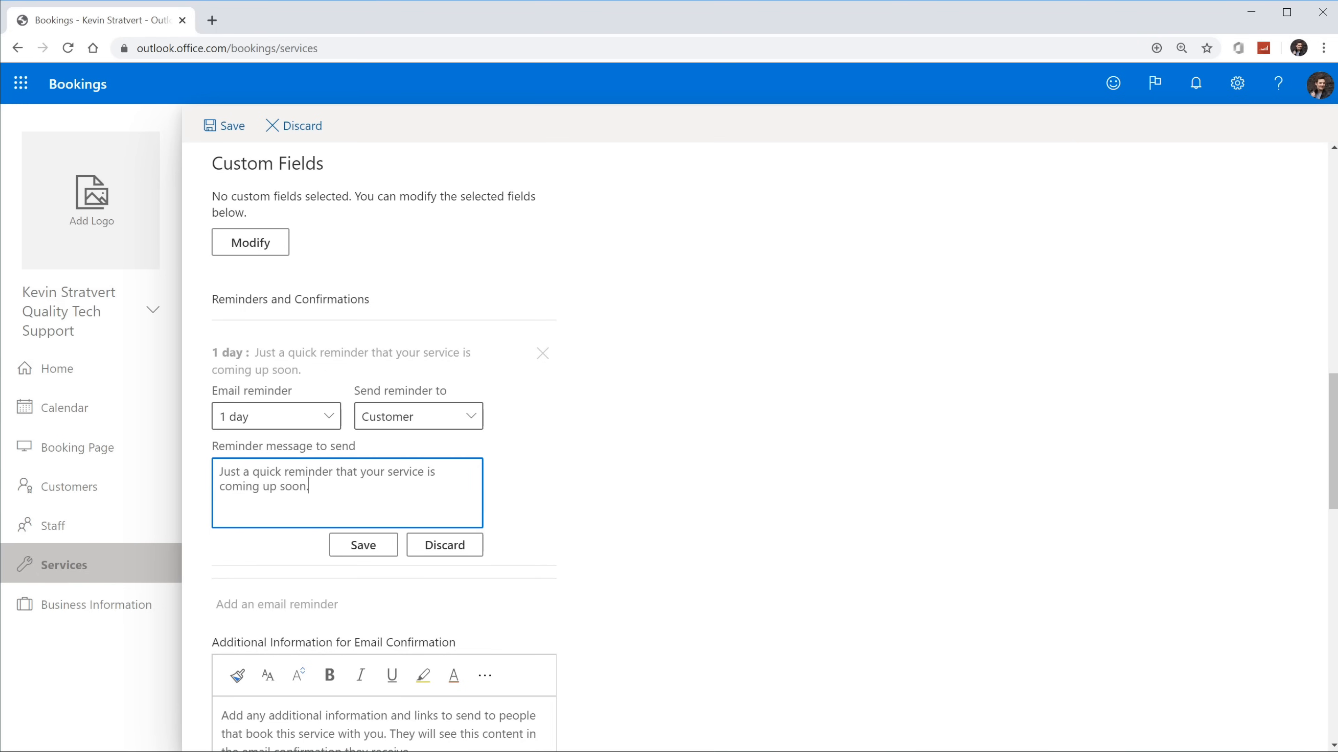
{"action": "left_click", "coordinate": [298, 425]}
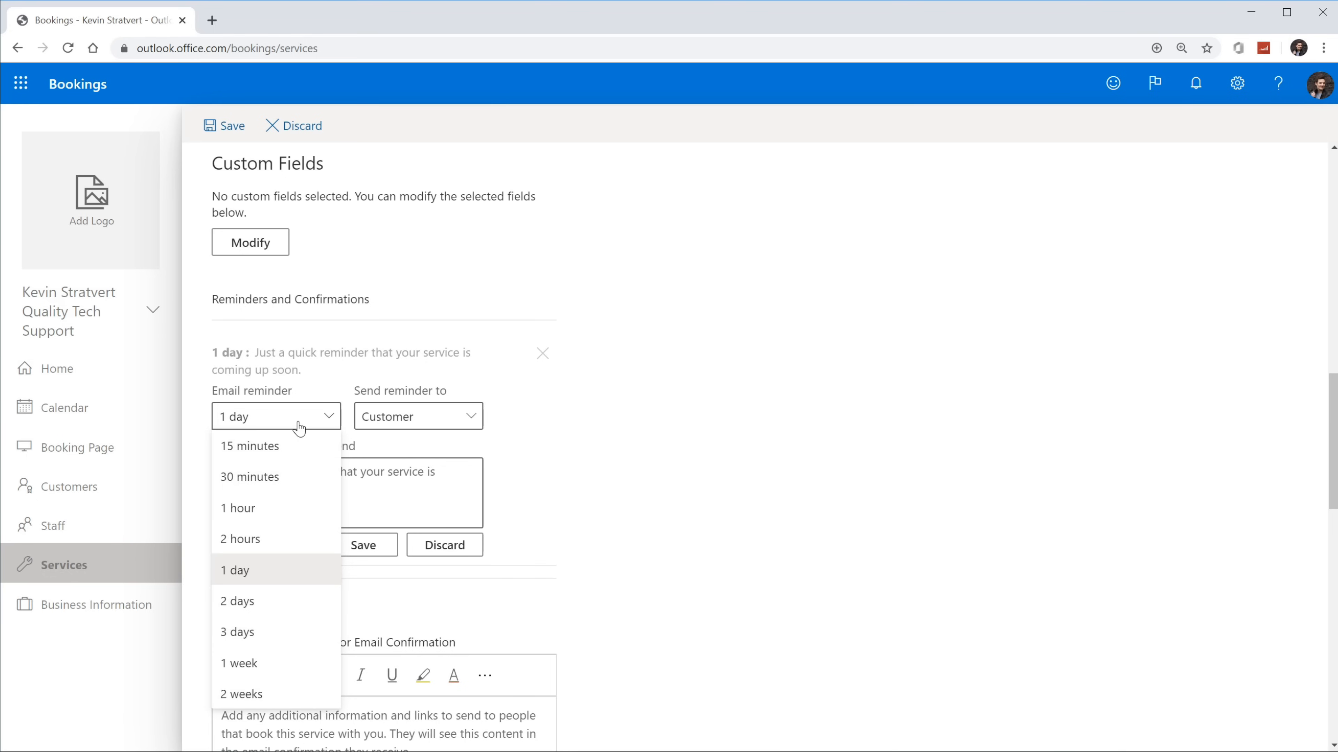
{"action": "left_click", "coordinate": [391, 420]}
{"action": "left_click", "coordinate": [390, 420]}
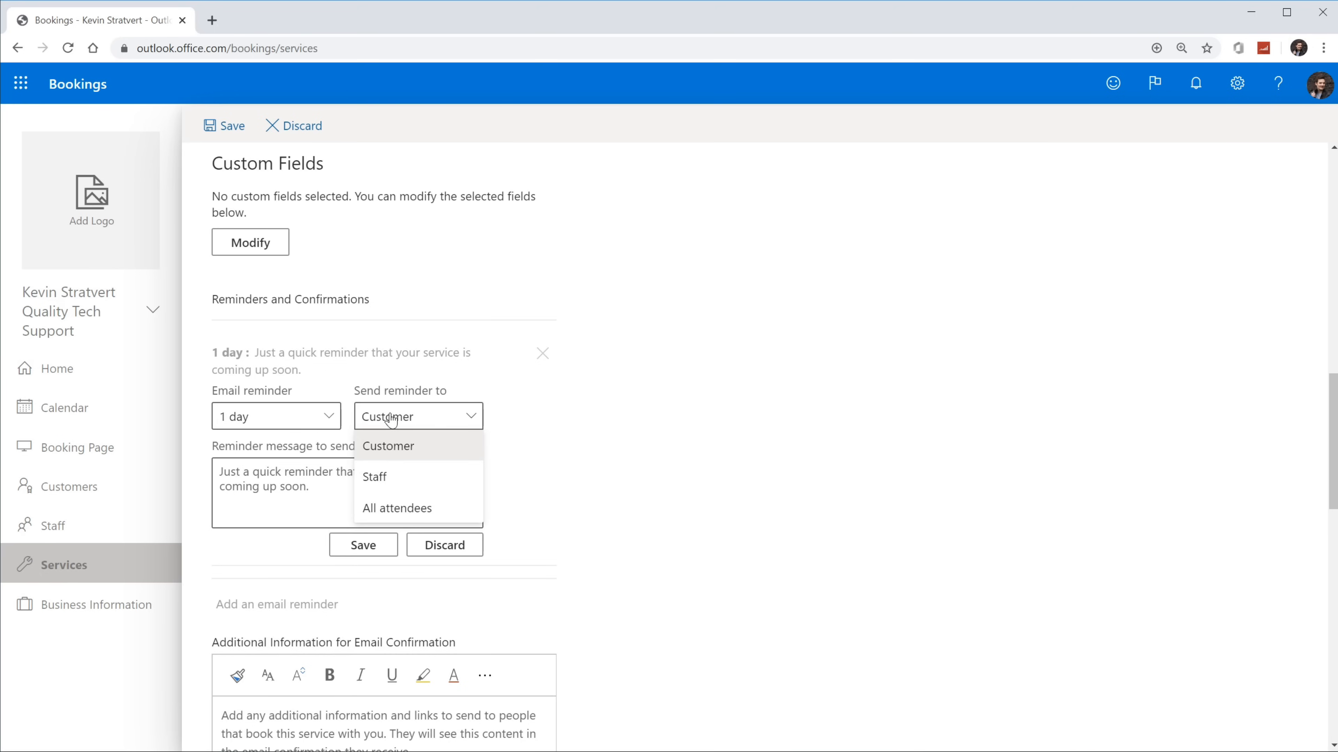
{"action": "left_click", "coordinate": [521, 420]}
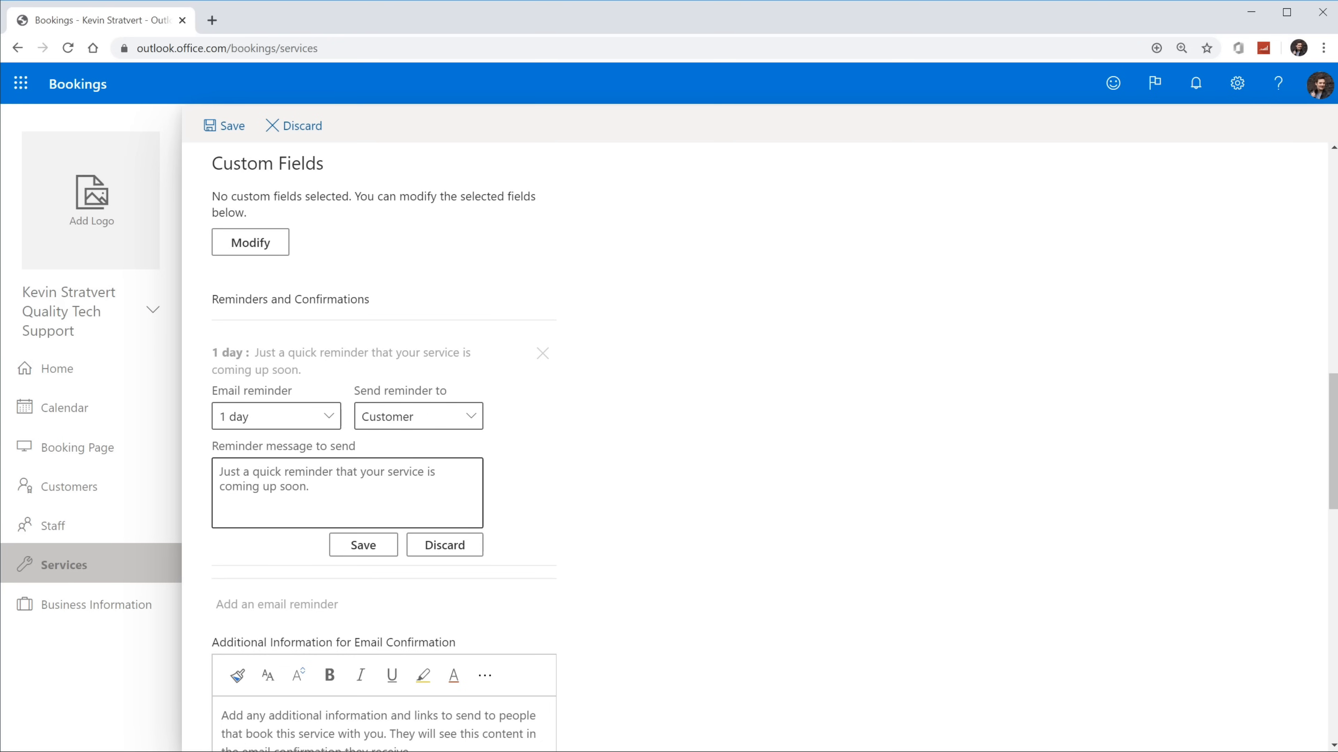
{"action": "scroll", "coordinate": [621, 425], "scroll_direction": "down", "scroll_amount": 3}
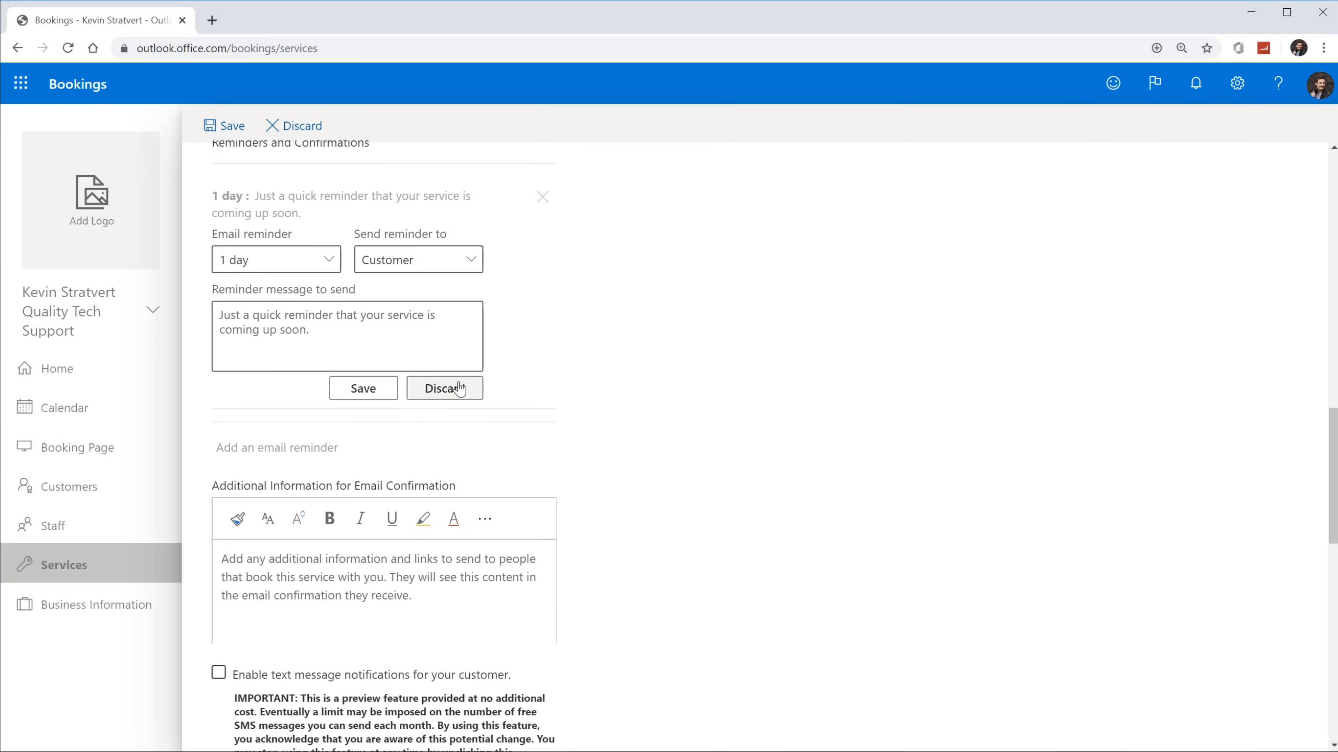
{"action": "left_click", "coordinate": [459, 388]}
{"action": "scroll", "coordinate": [591, 311], "scroll_direction": "up", "scroll_amount": 5}
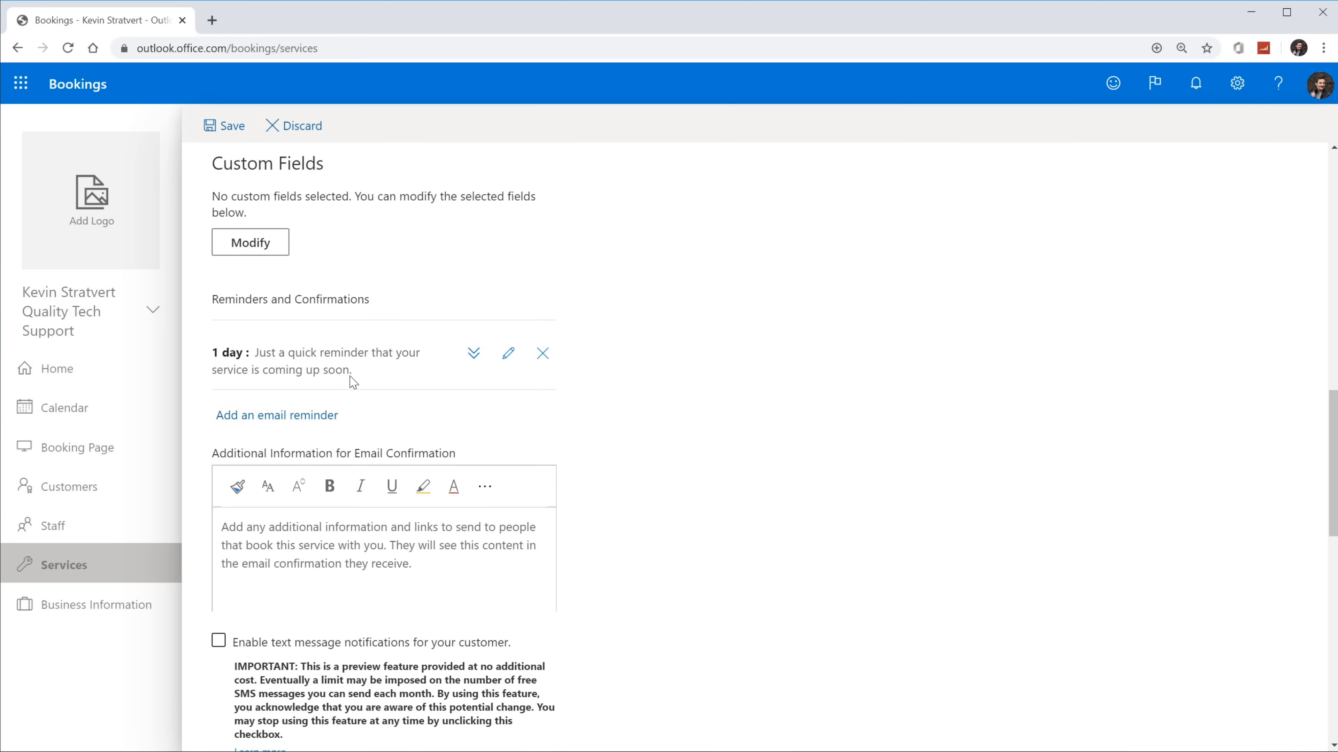
{"action": "left_click", "coordinate": [297, 421]}
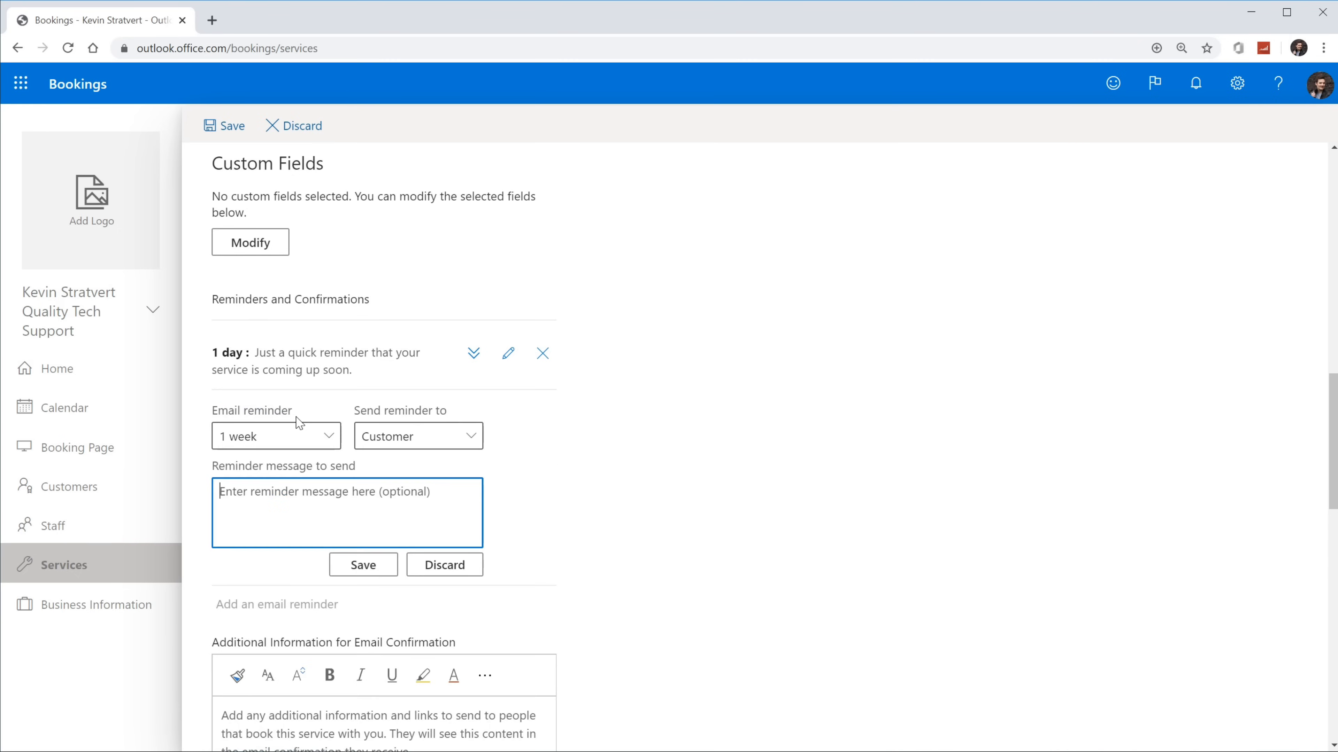
{"action": "left_click", "coordinate": [446, 575]}
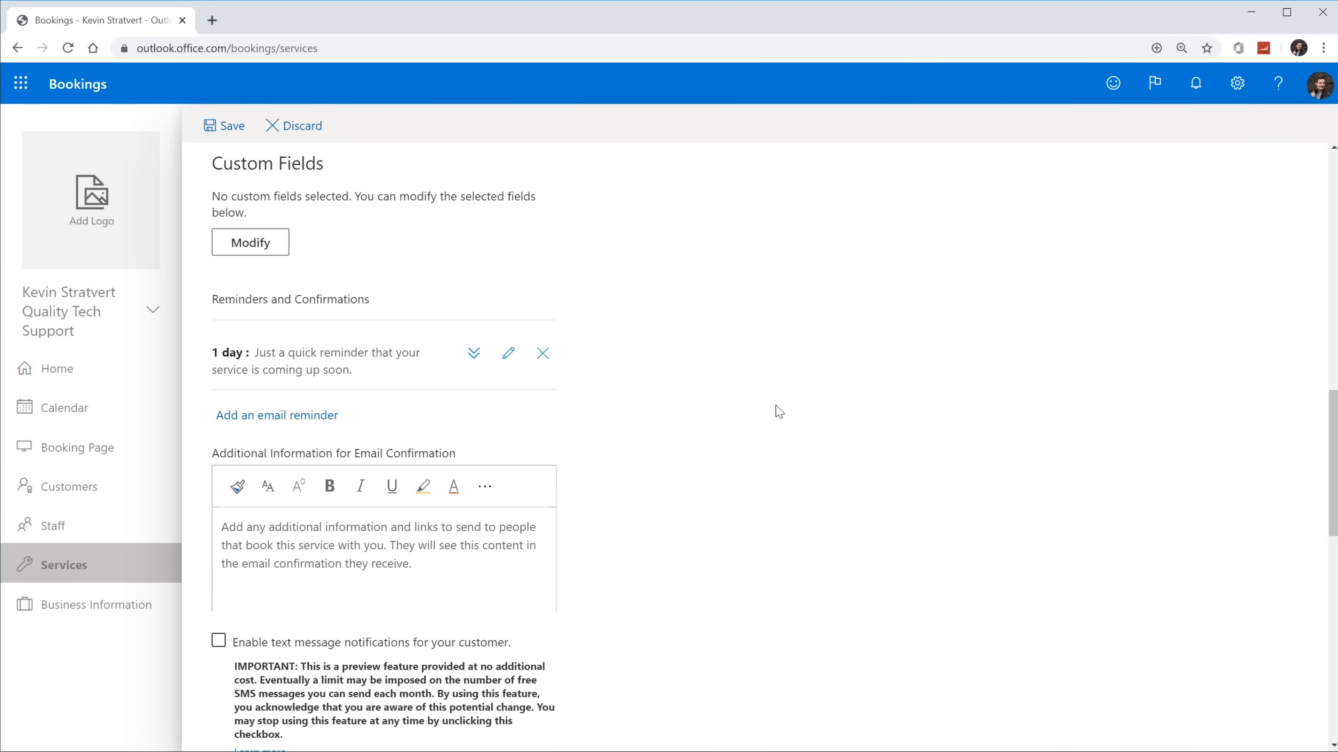
{"action": "scroll", "coordinate": [779, 411], "scroll_direction": "down", "scroll_amount": 4}
{"action": "scroll", "coordinate": [779, 411], "scroll_direction": "up", "scroll_amount": 3}
{"action": "scroll", "coordinate": [779, 412], "scroll_direction": "down", "scroll_amount": 1}
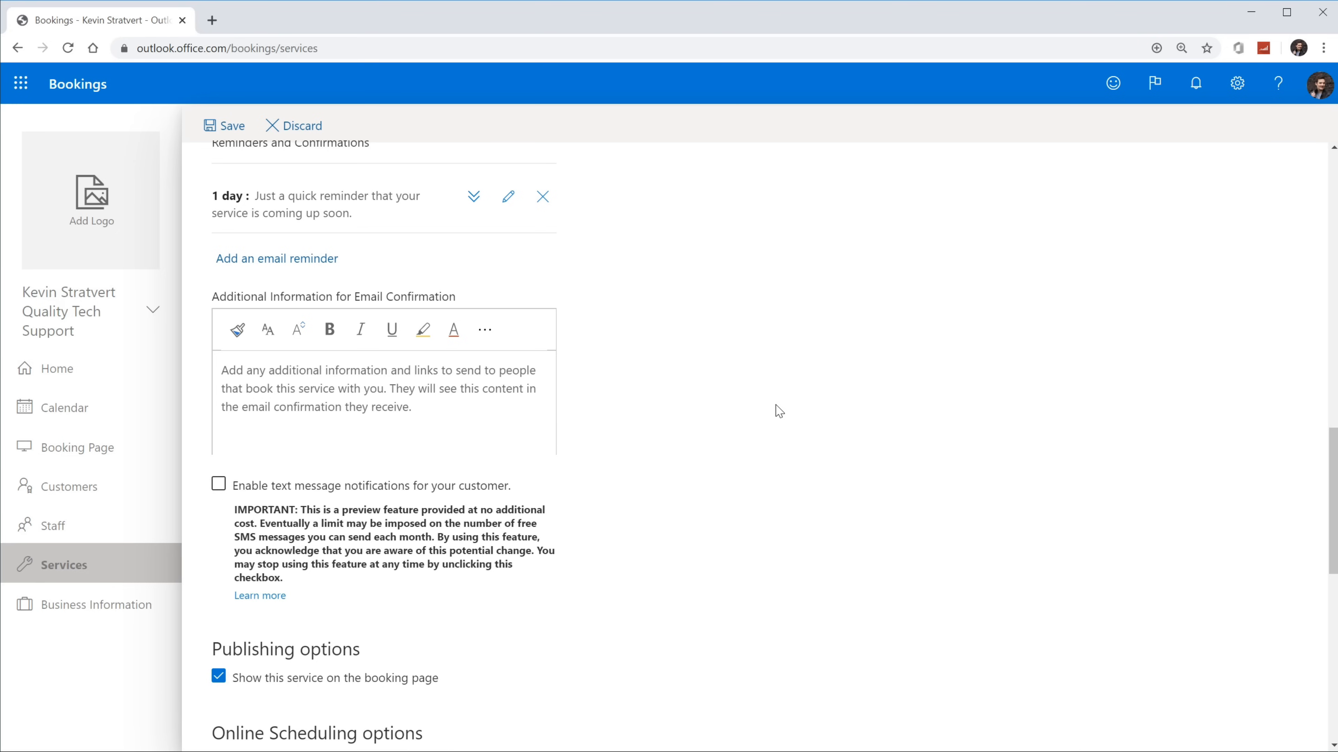
{"action": "scroll", "coordinate": [779, 411], "scroll_direction": "down", "scroll_amount": 1}
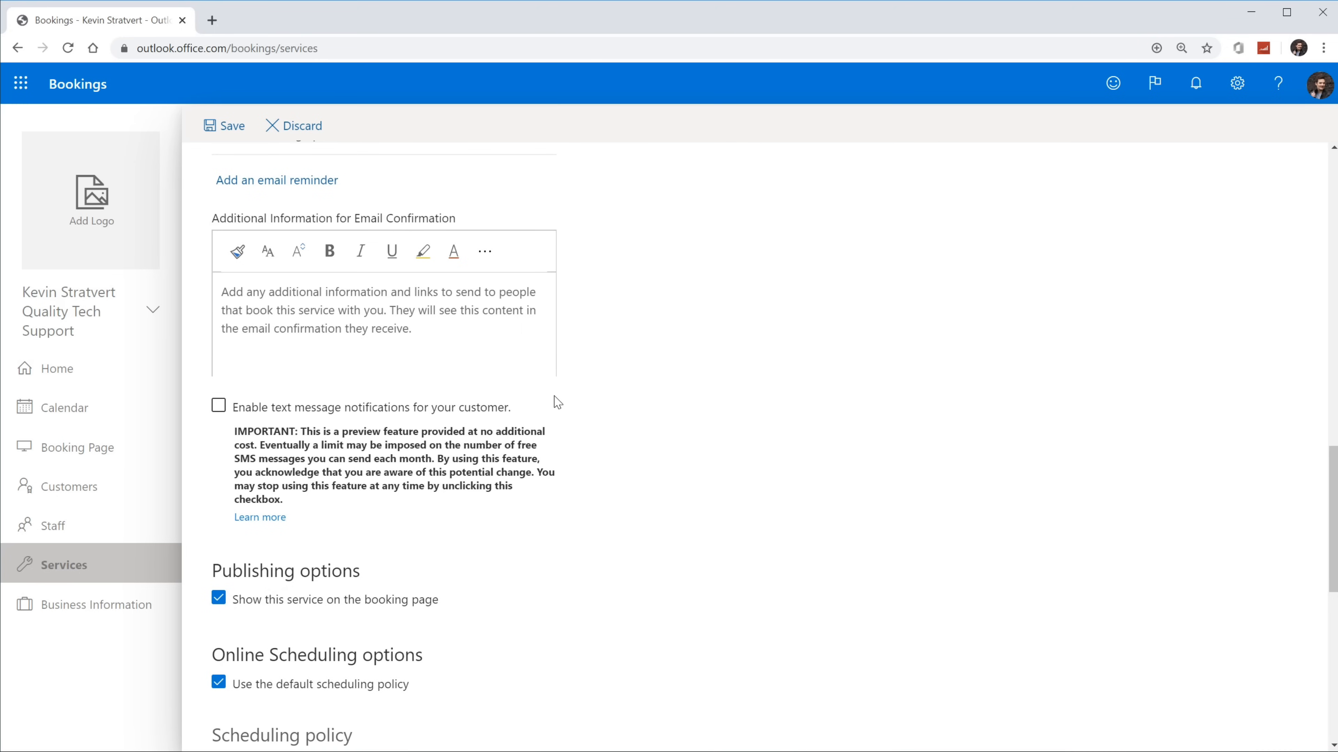
{"action": "left_click", "coordinate": [218, 407]}
{"action": "left_click", "coordinate": [412, 416]}
{"action": "left_click", "coordinate": [410, 414]}
{"action": "scroll", "coordinate": [657, 449], "scroll_direction": "down", "scroll_amount": 4}
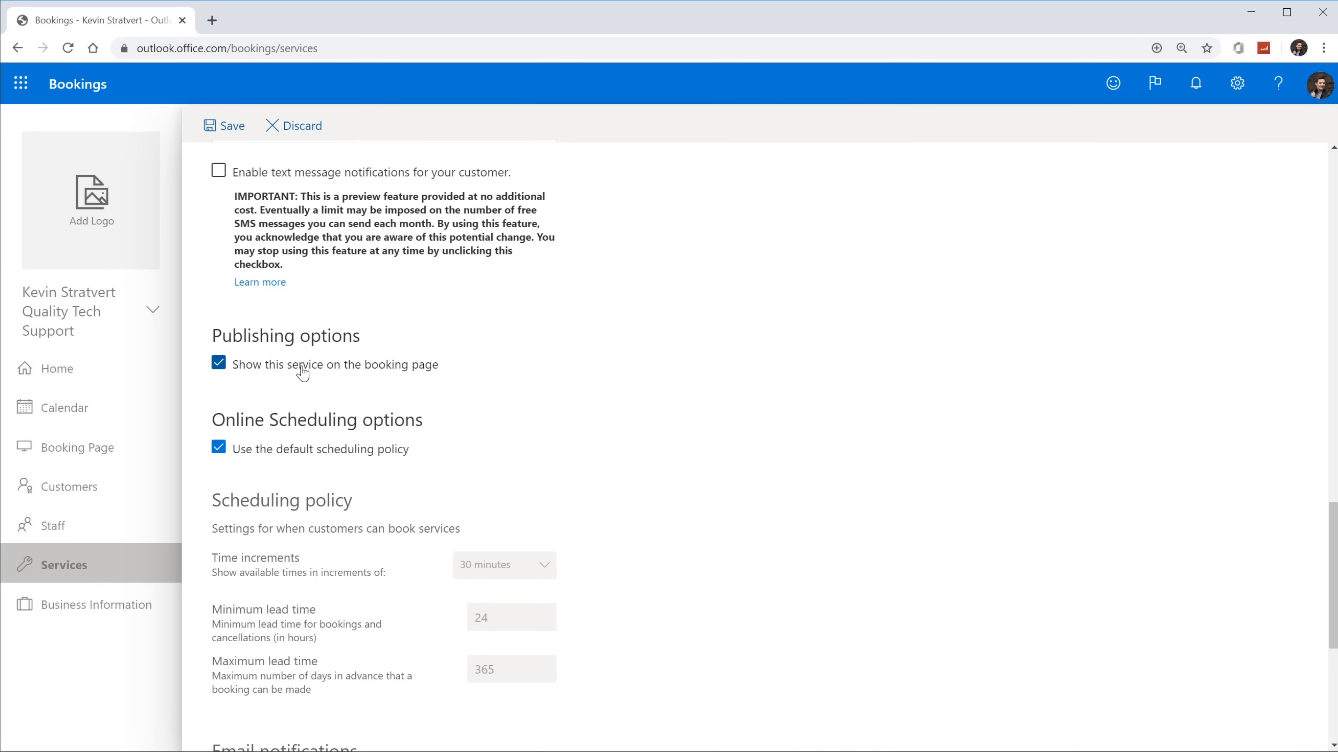
{"action": "left_click", "coordinate": [254, 375]}
{"action": "left_click", "coordinate": [274, 370]}
{"action": "scroll", "coordinate": [674, 364], "scroll_direction": "down", "scroll_amount": 3}
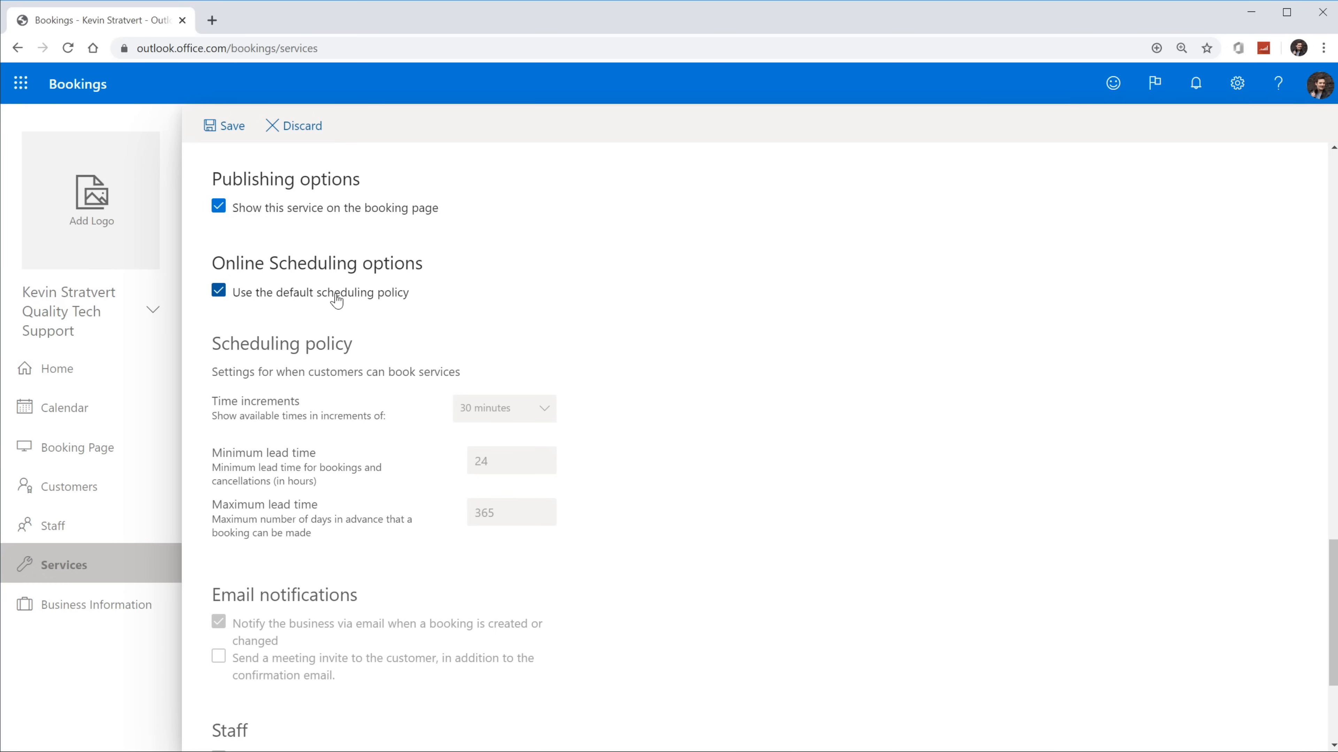
Step: Review the scheduling options, save the Tech consulting service, and show the Staff list
{"action": "scroll", "coordinate": [340, 340], "scroll_direction": "down", "scroll_amount": 1}
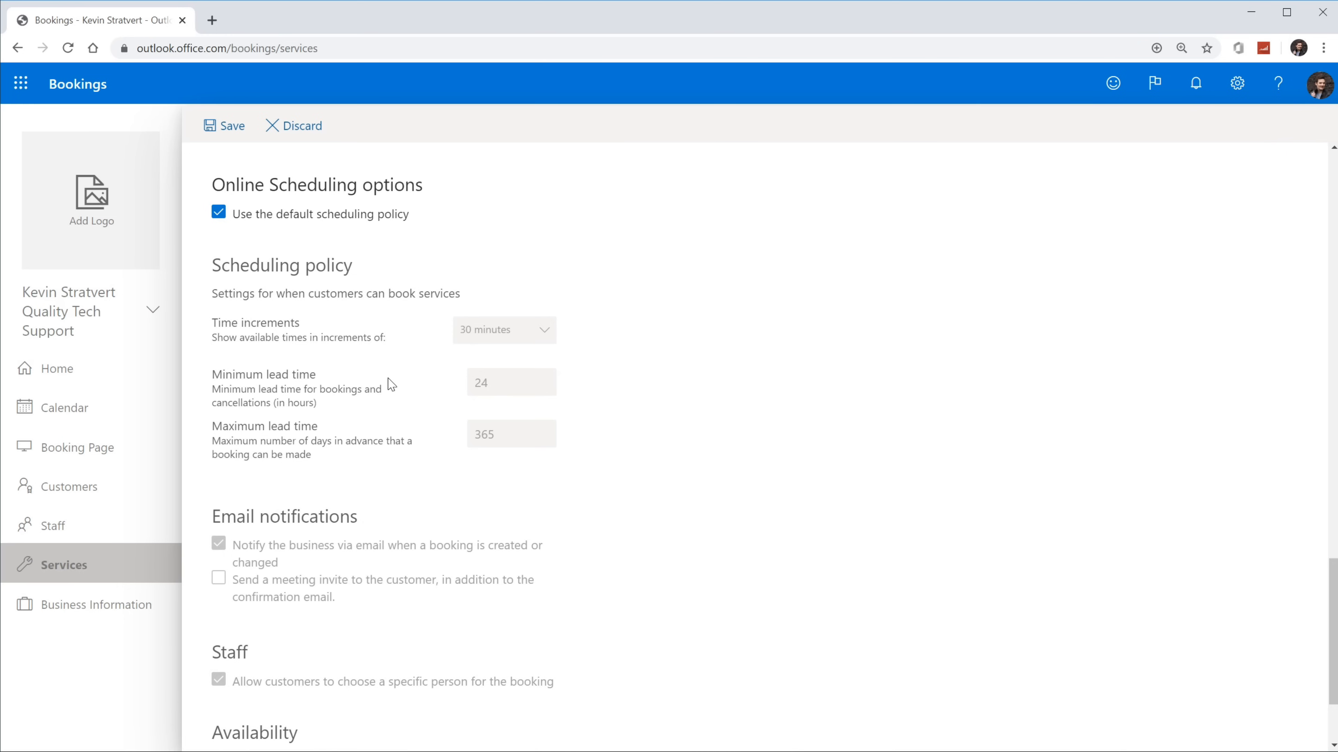
{"action": "scroll", "coordinate": [390, 384], "scroll_direction": "down", "scroll_amount": 3}
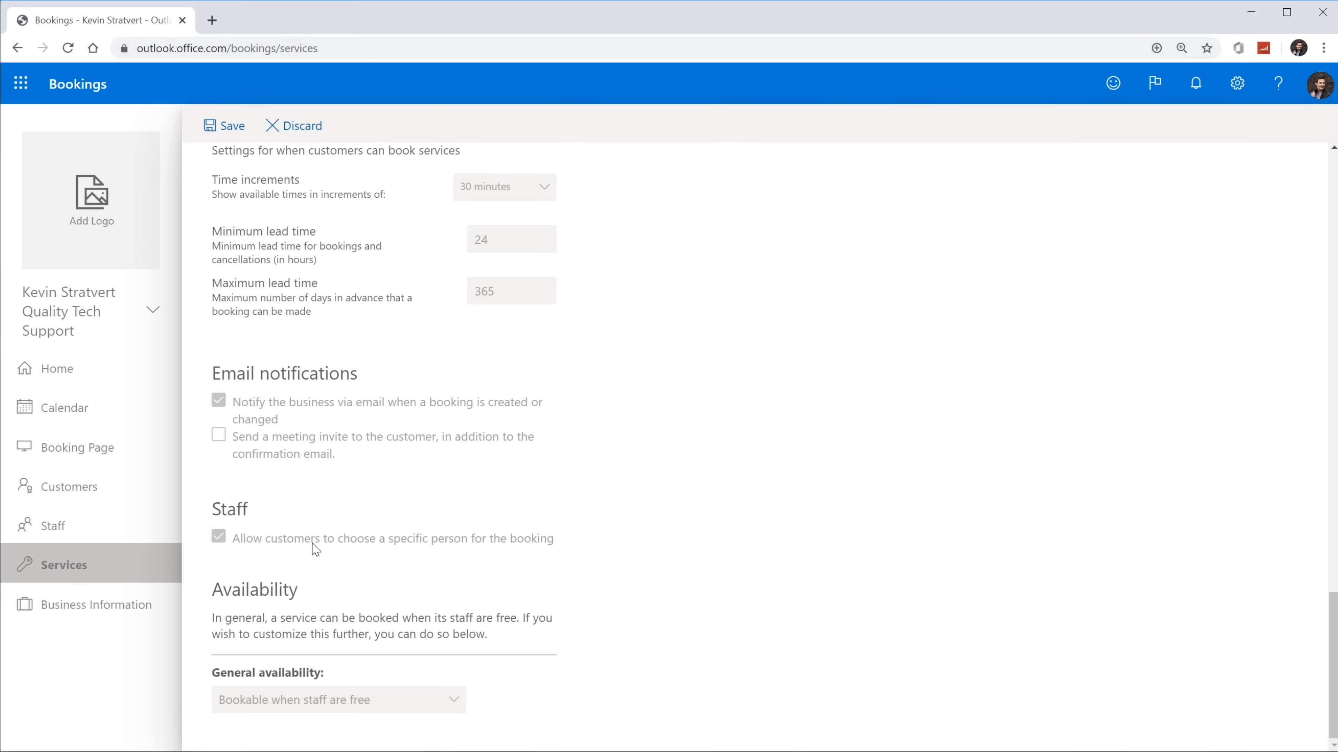
{"action": "scroll", "coordinate": [374, 526], "scroll_direction": "up", "scroll_amount": 5}
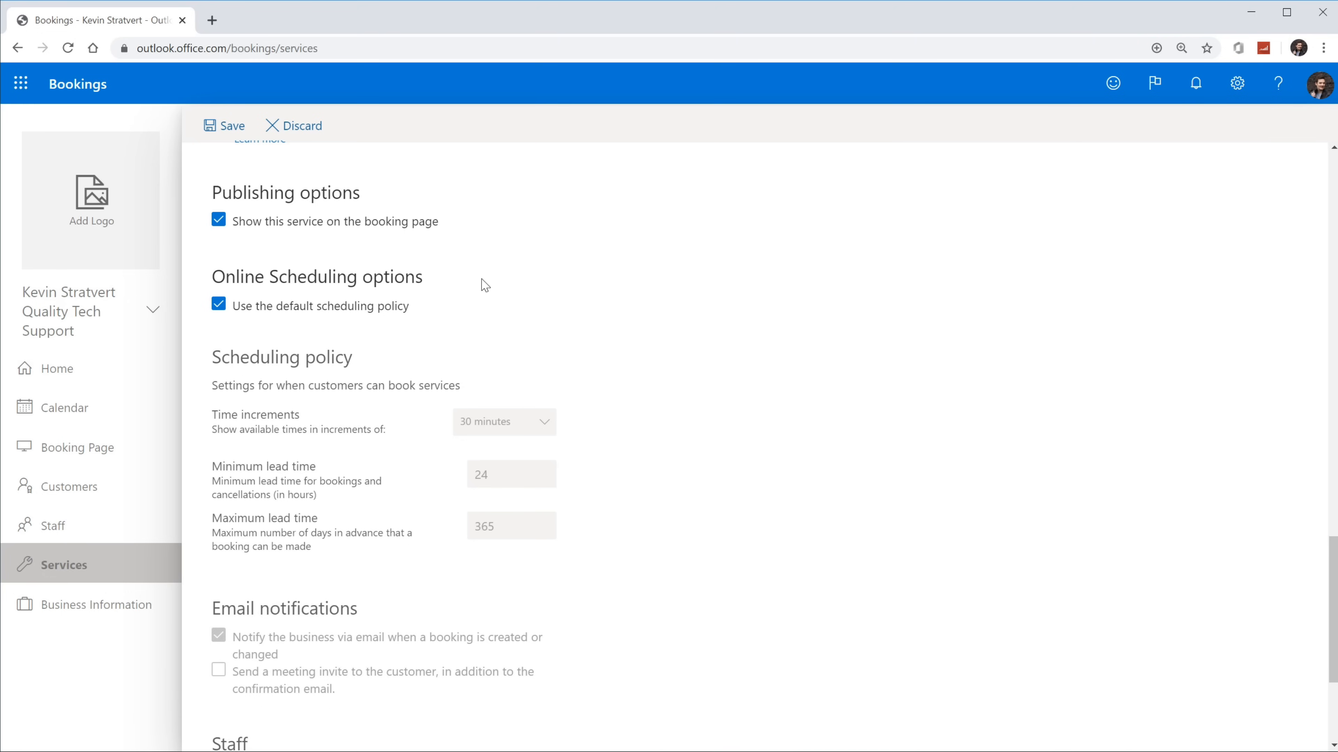
{"action": "scroll", "coordinate": [564, 337], "scroll_direction": "down", "scroll_amount": 5}
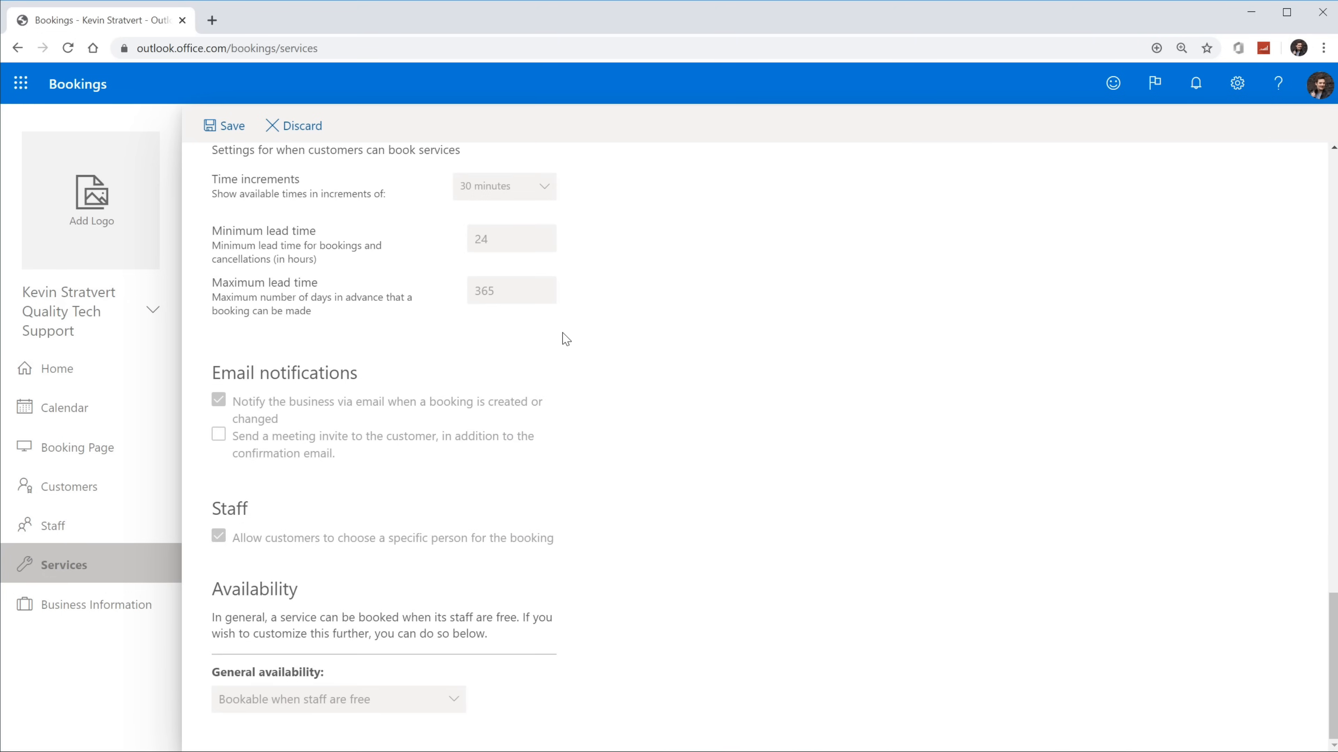
{"action": "left_click", "coordinate": [226, 131]}
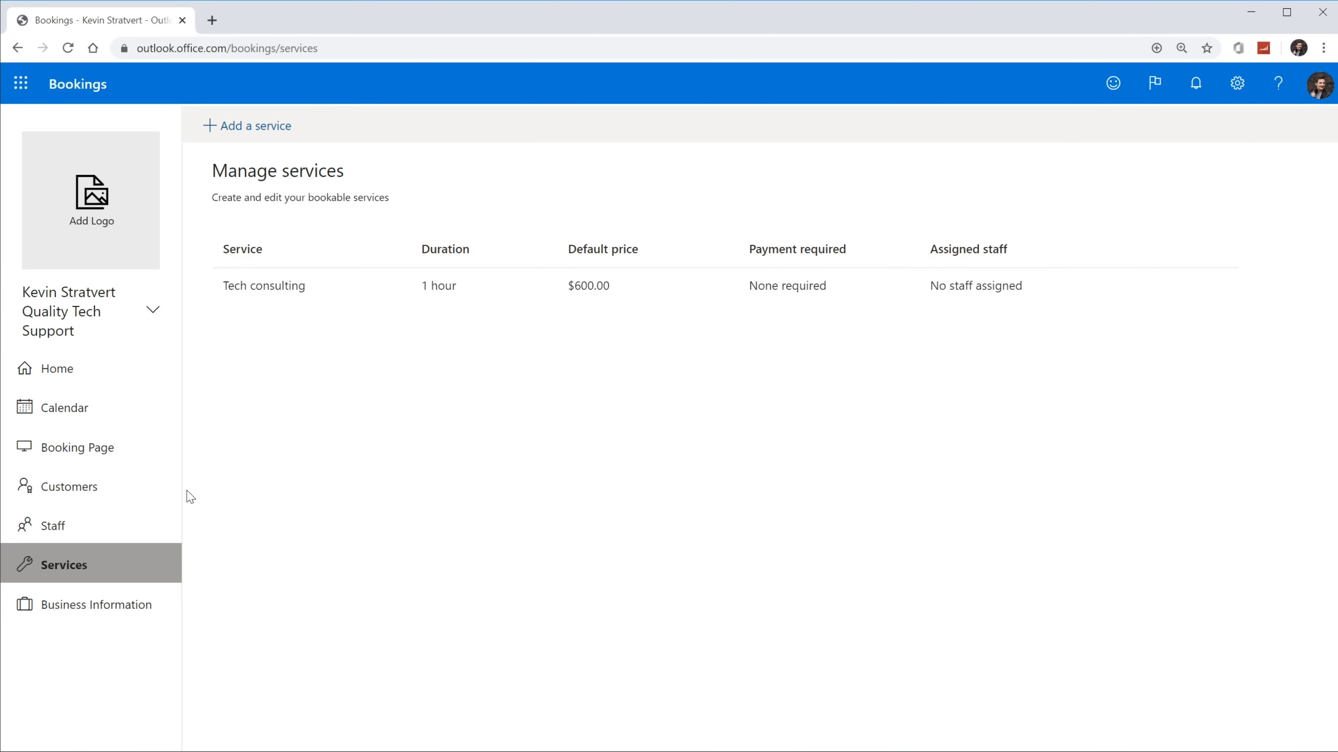
{"action": "left_click", "coordinate": [118, 524]}
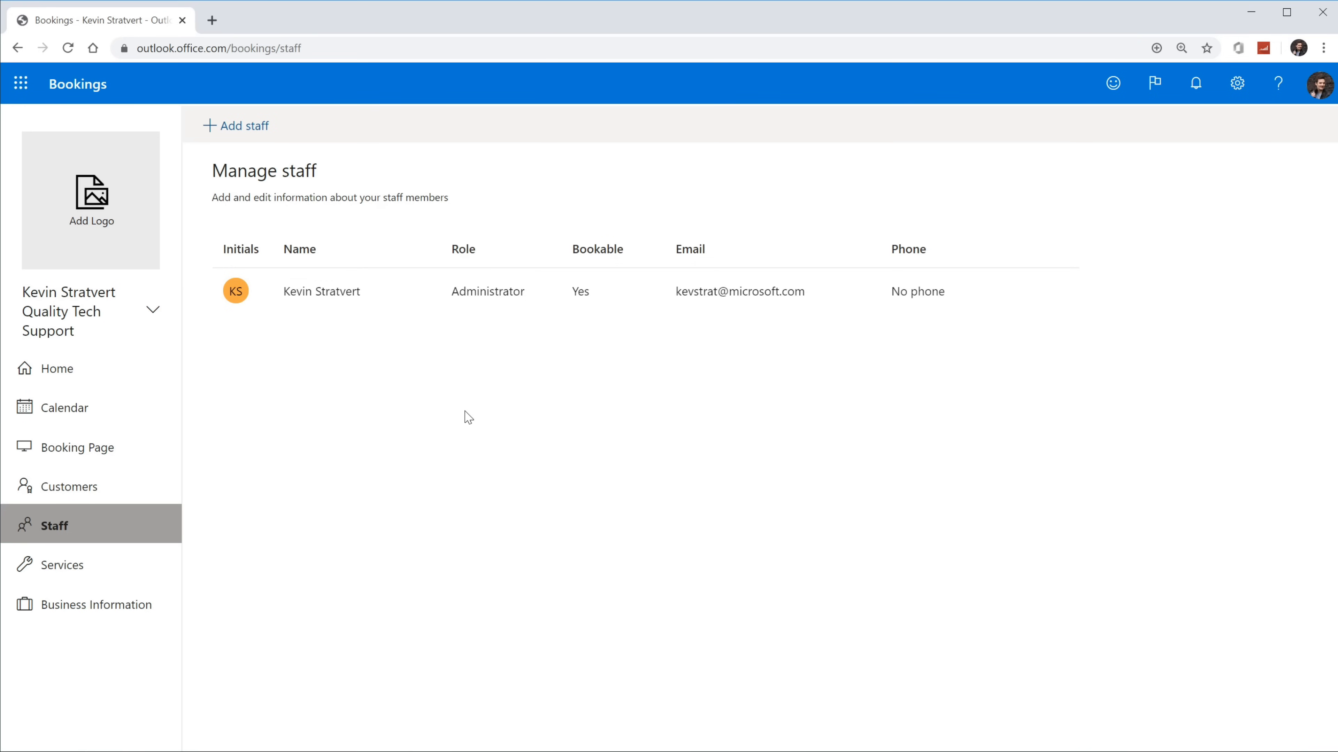
Step: Add a new staff member, entering their full name and correcting the typo
{"action": "left_click", "coordinate": [253, 126]}
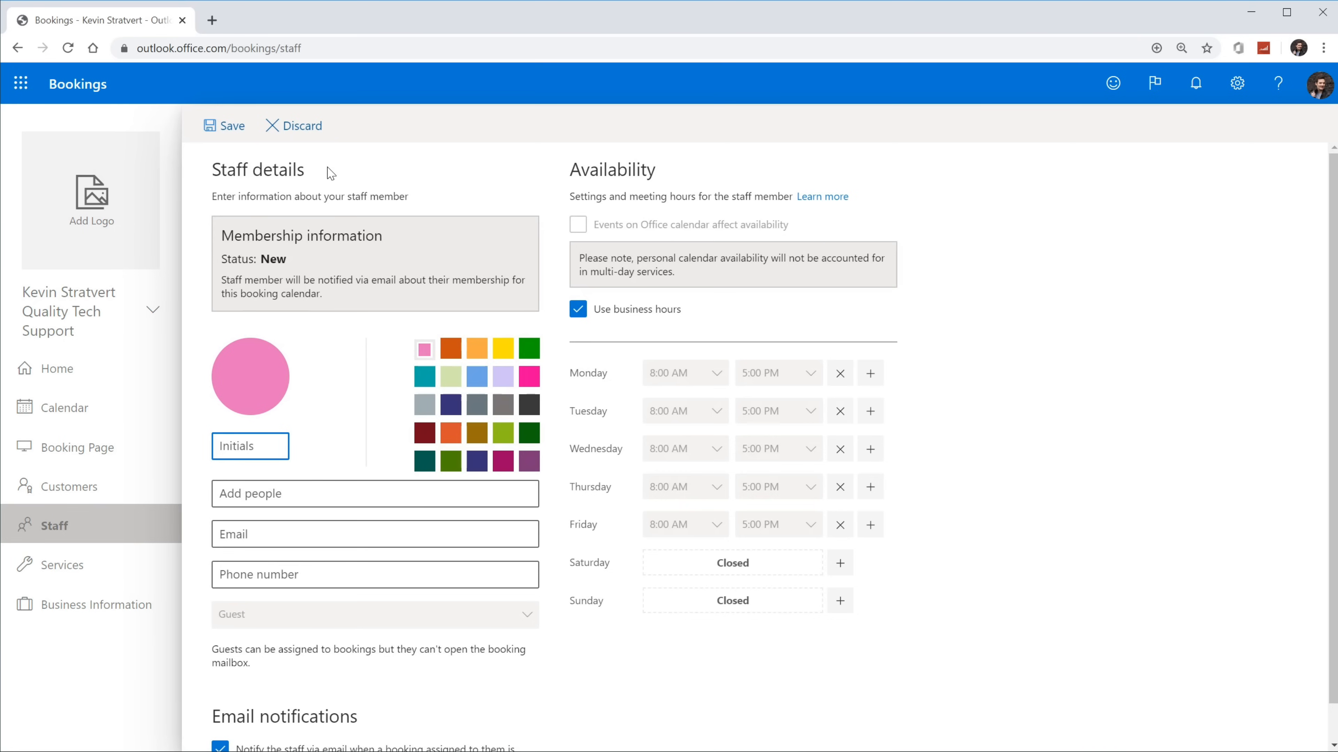
{"action": "left_click", "coordinate": [293, 492]}
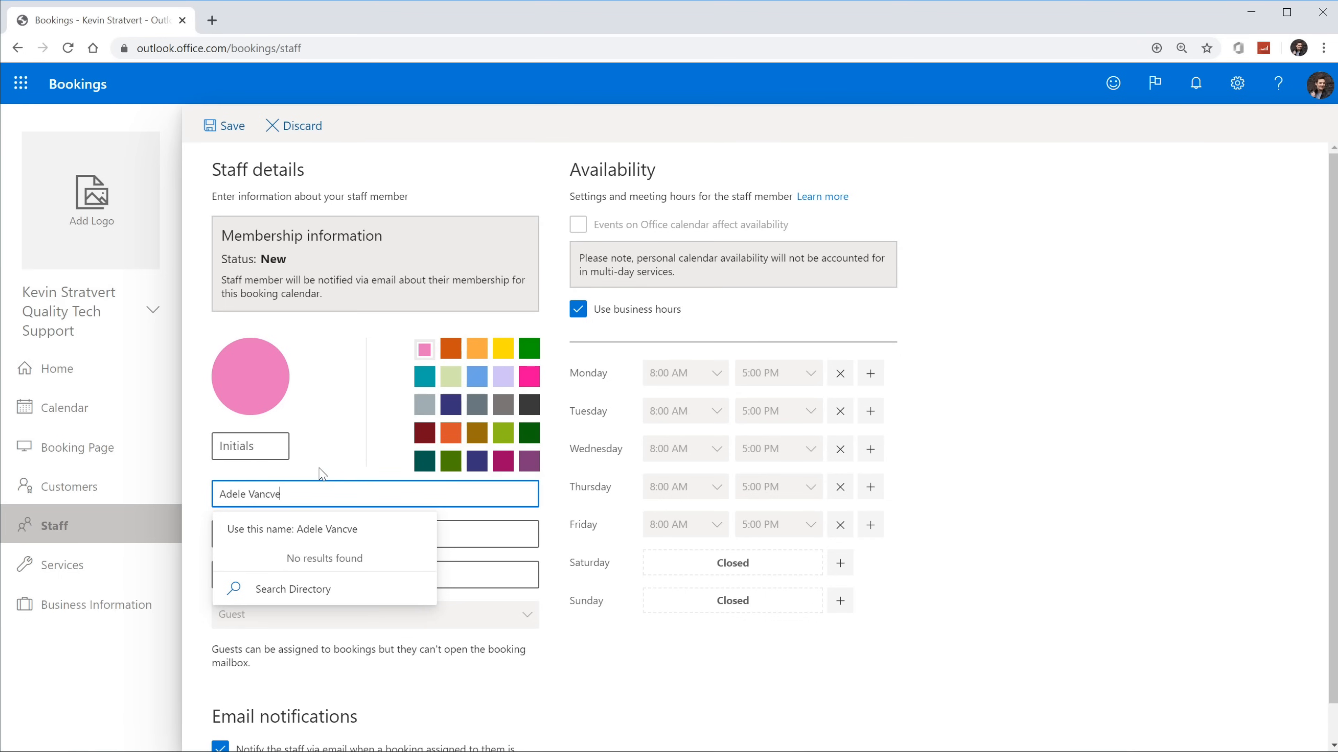
{"action": "left_click", "coordinate": [306, 453]}
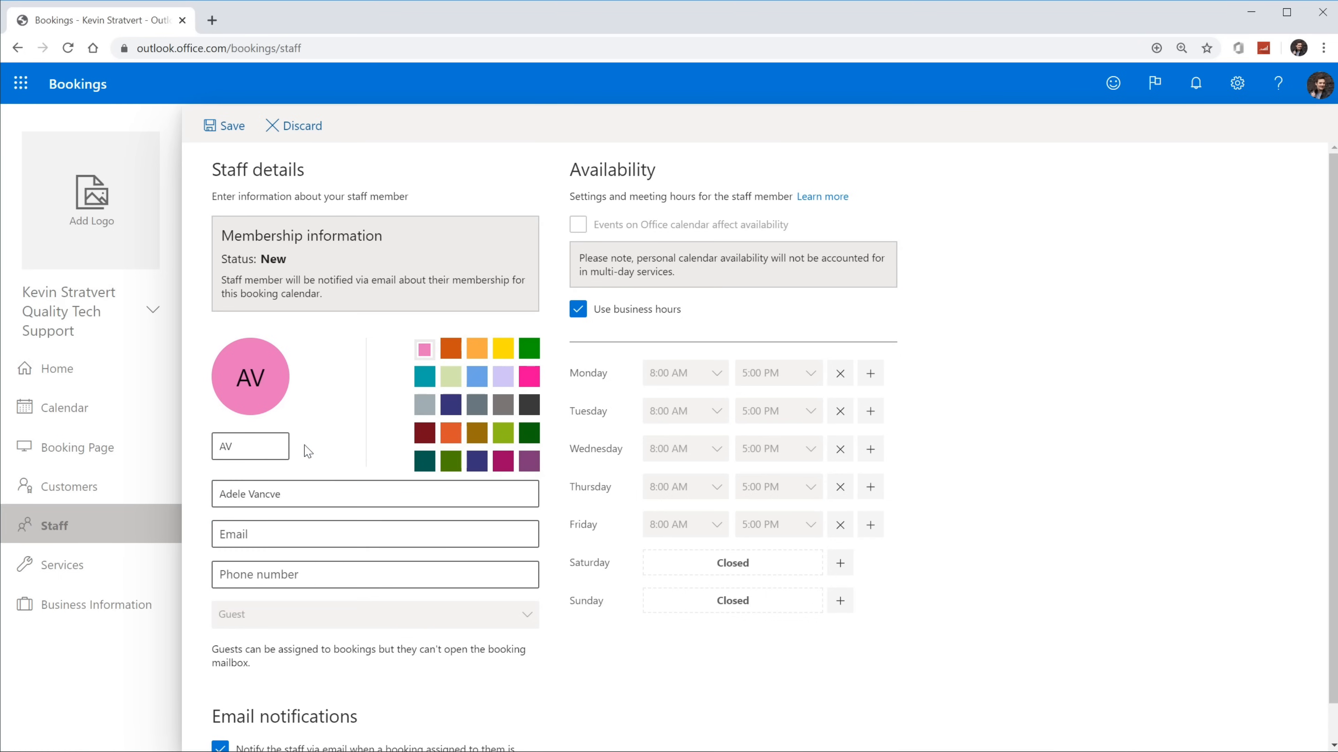
{"action": "left_click", "coordinate": [275, 494]}
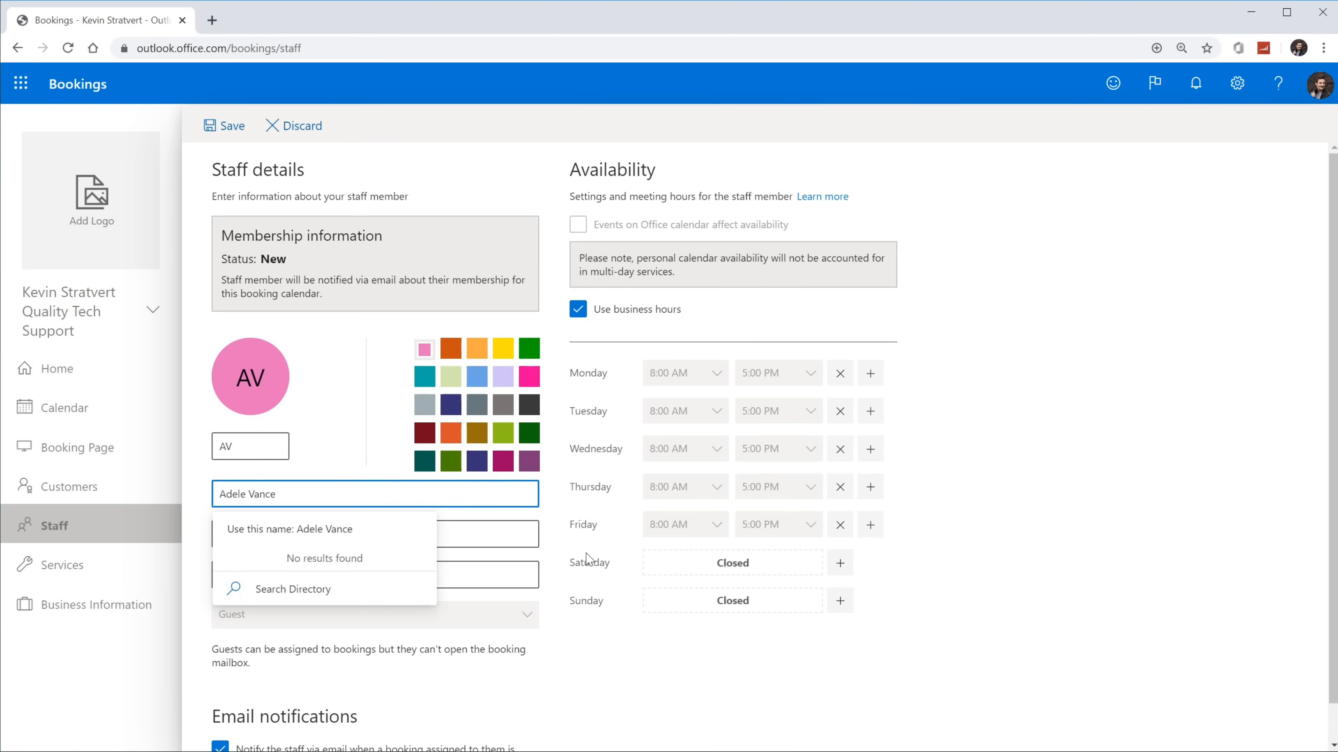
{"action": "left_click", "coordinate": [353, 436]}
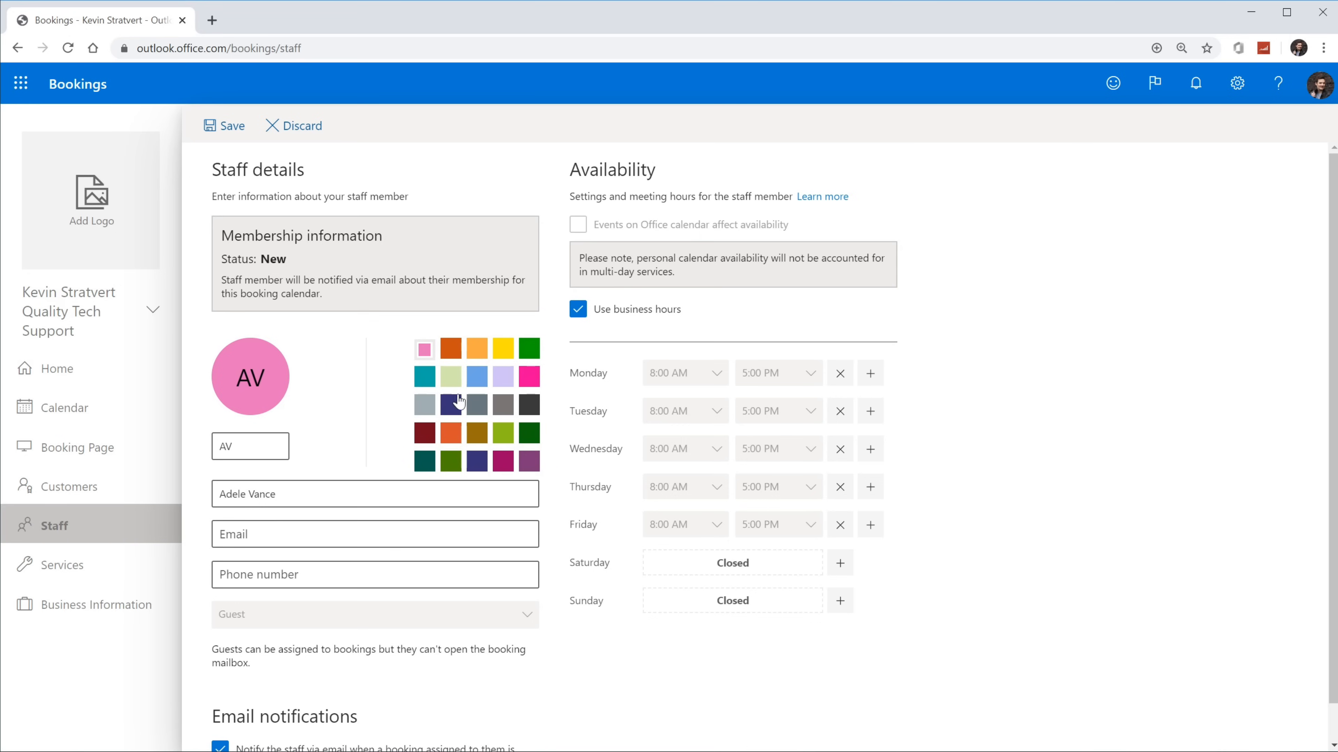
Step: Make the staff member's colour green and enter their e-mail address
{"action": "left_click", "coordinate": [529, 352]}
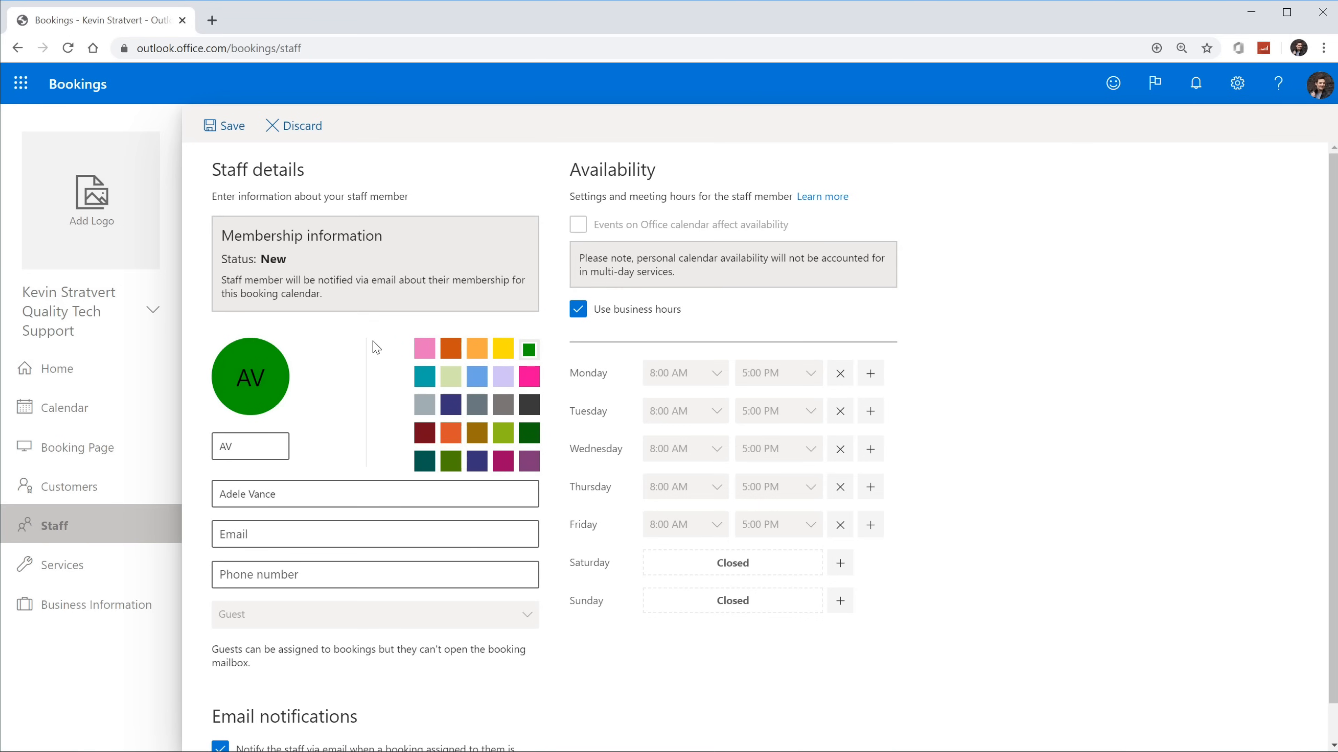
{"action": "scroll", "coordinate": [376, 348], "scroll_direction": "down", "scroll_amount": 1}
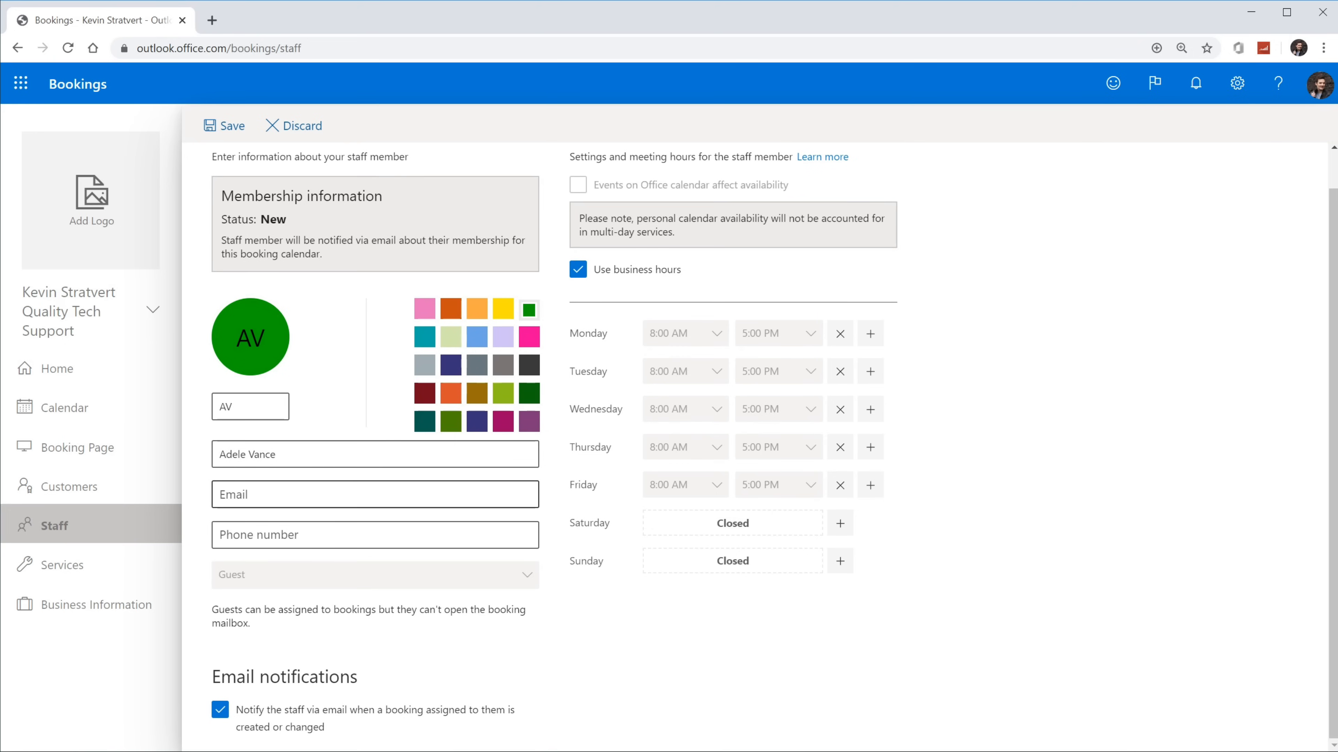
{"action": "left_click", "coordinate": [305, 497]}
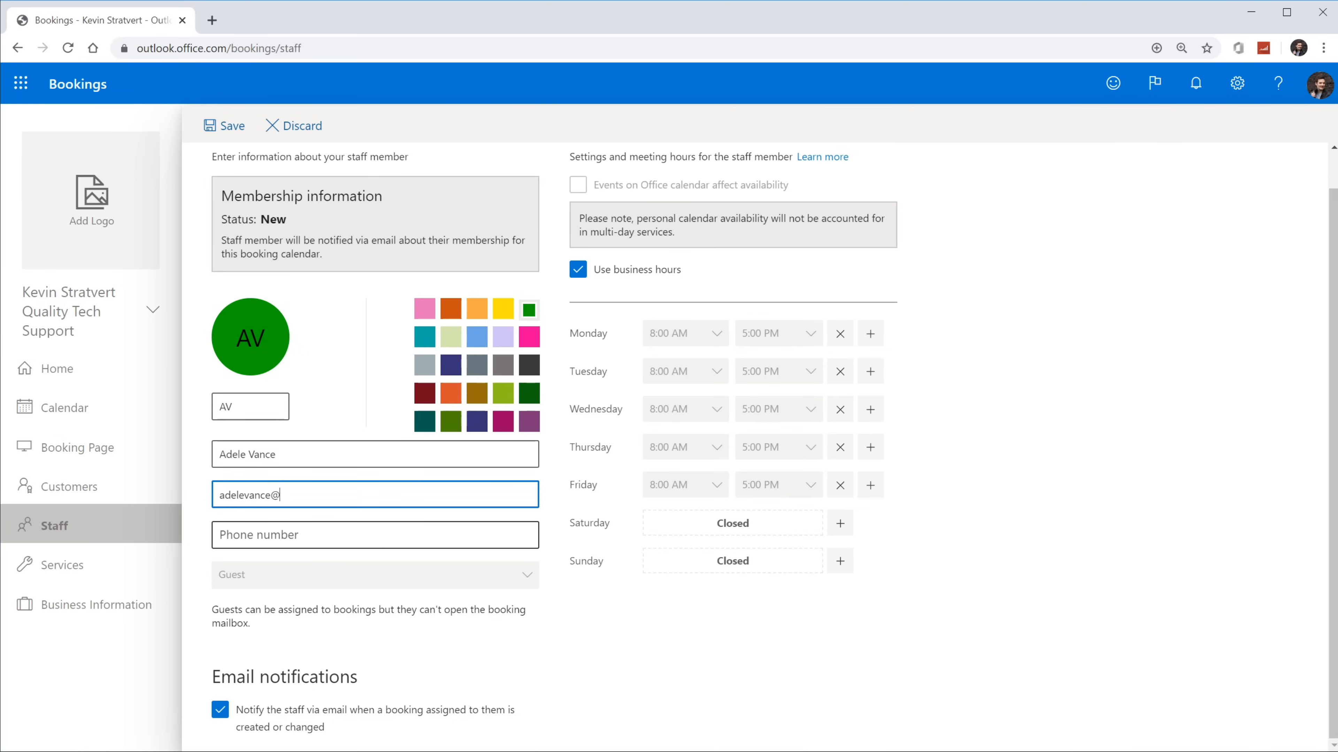
{"action": "left_click", "coordinate": [584, 620]}
{"action": "left_click", "coordinate": [359, 534]}
{"action": "left_click", "coordinate": [381, 587]}
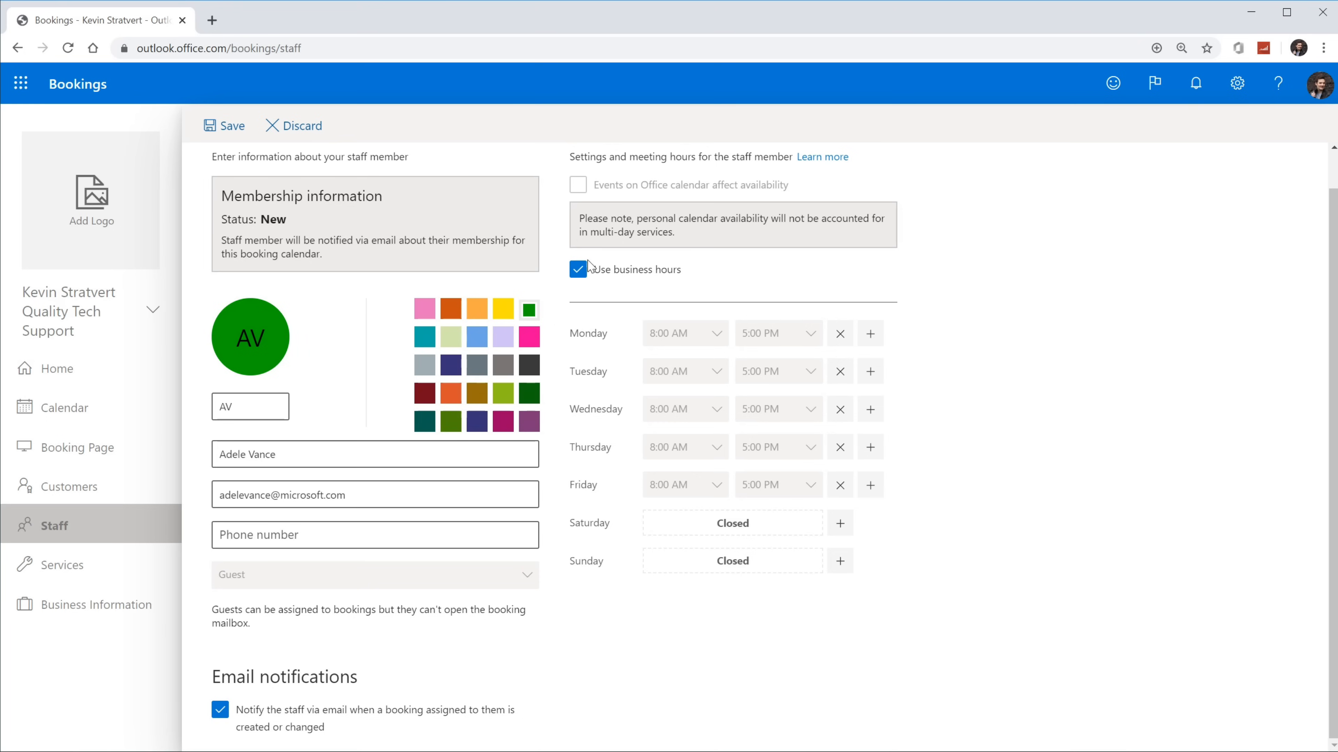
{"action": "scroll", "coordinate": [558, 271], "scroll_direction": "up", "scroll_amount": 1}
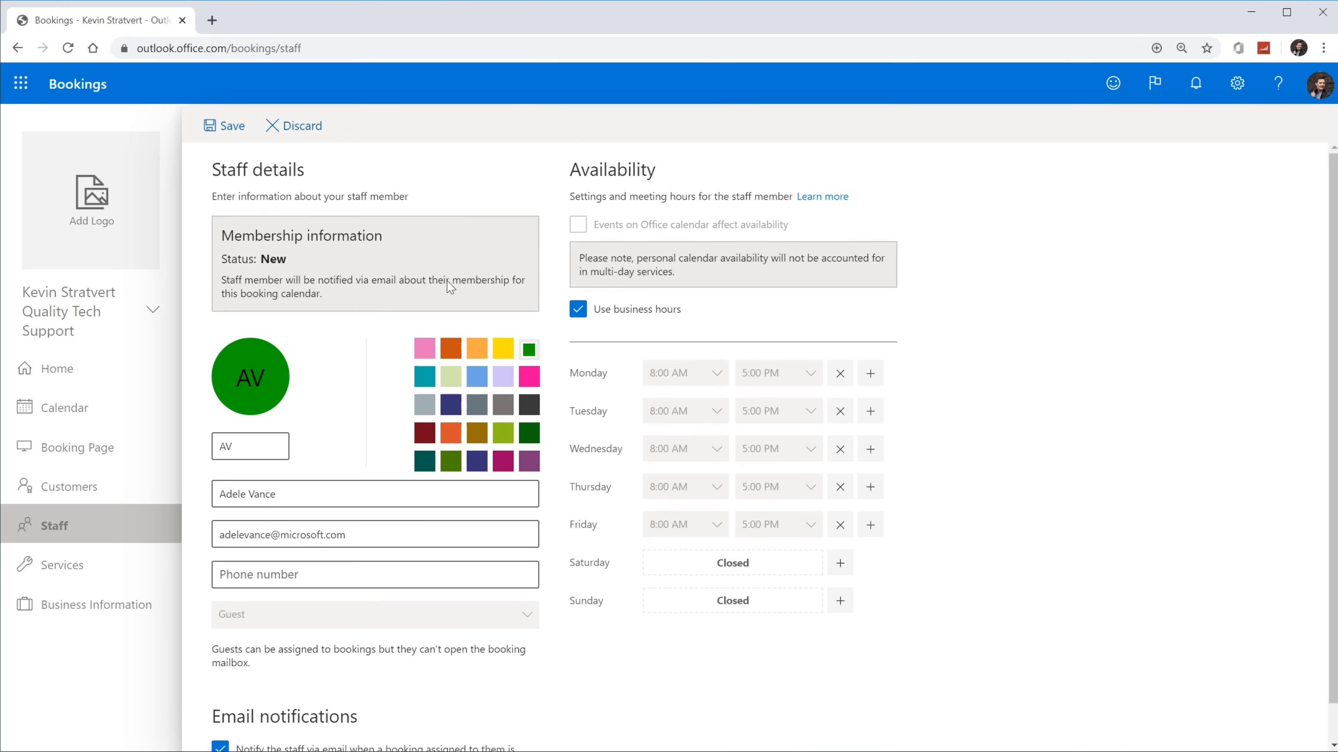
{"action": "left_click", "coordinate": [227, 136]}
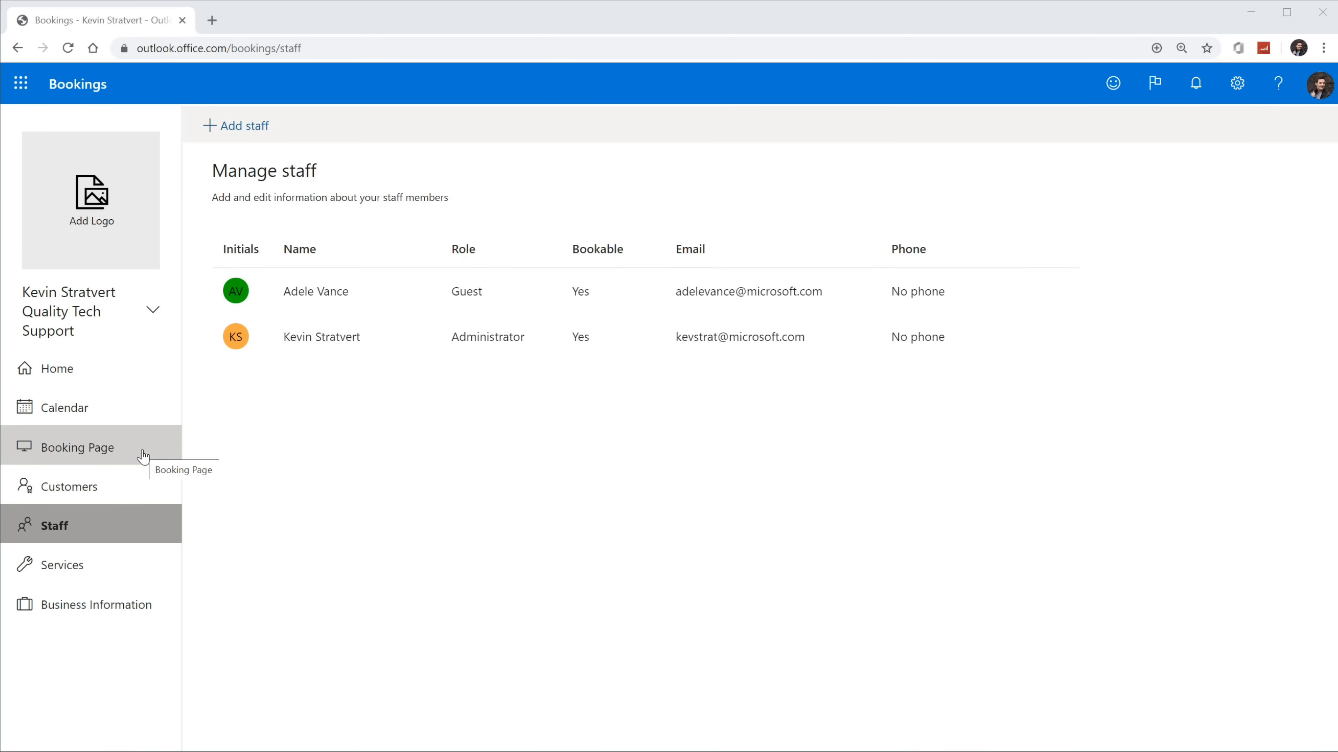
Step: Open the Booking Page settings
{"action": "left_click", "coordinate": [143, 456]}
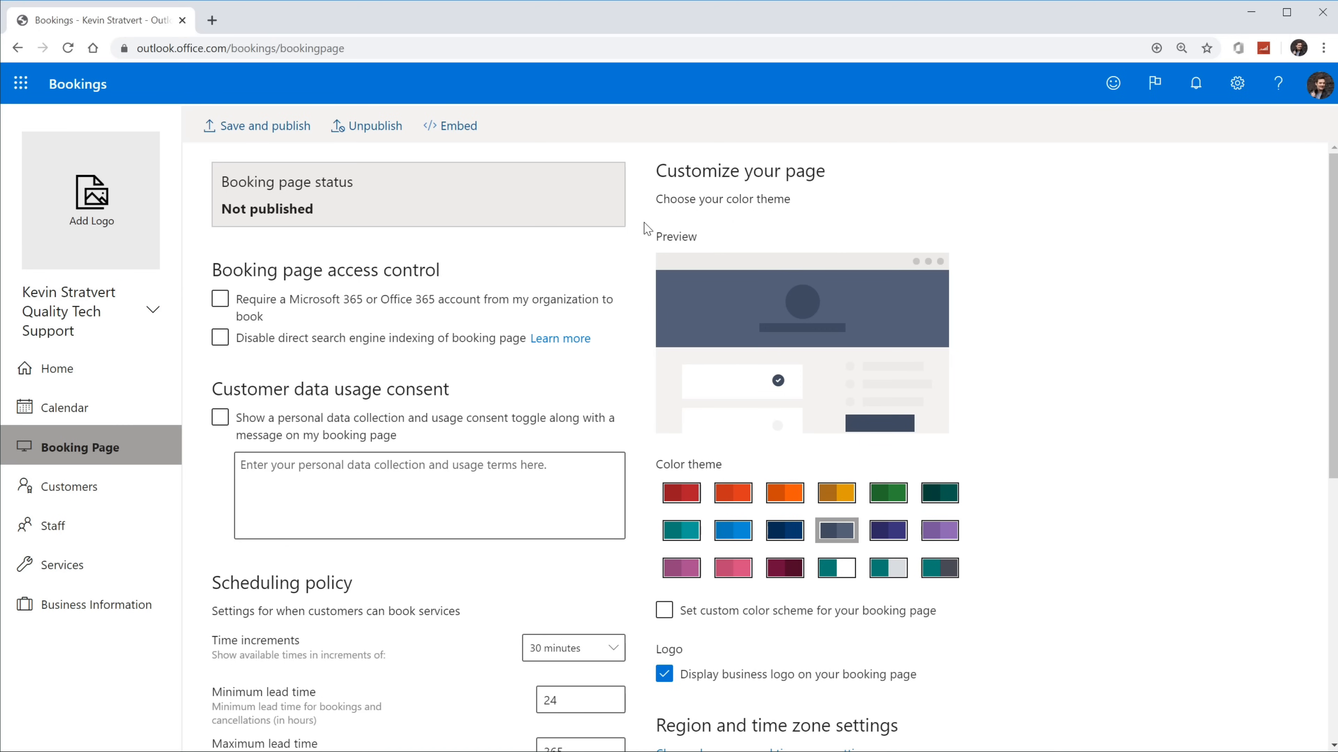
{"action": "left_click", "coordinate": [251, 307]}
{"action": "left_click", "coordinate": [319, 304]}
{"action": "left_click", "coordinate": [315, 338]}
{"action": "left_click", "coordinate": [362, 341]}
{"action": "scroll", "coordinate": [403, 375], "scroll_direction": "down", "scroll_amount": 1}
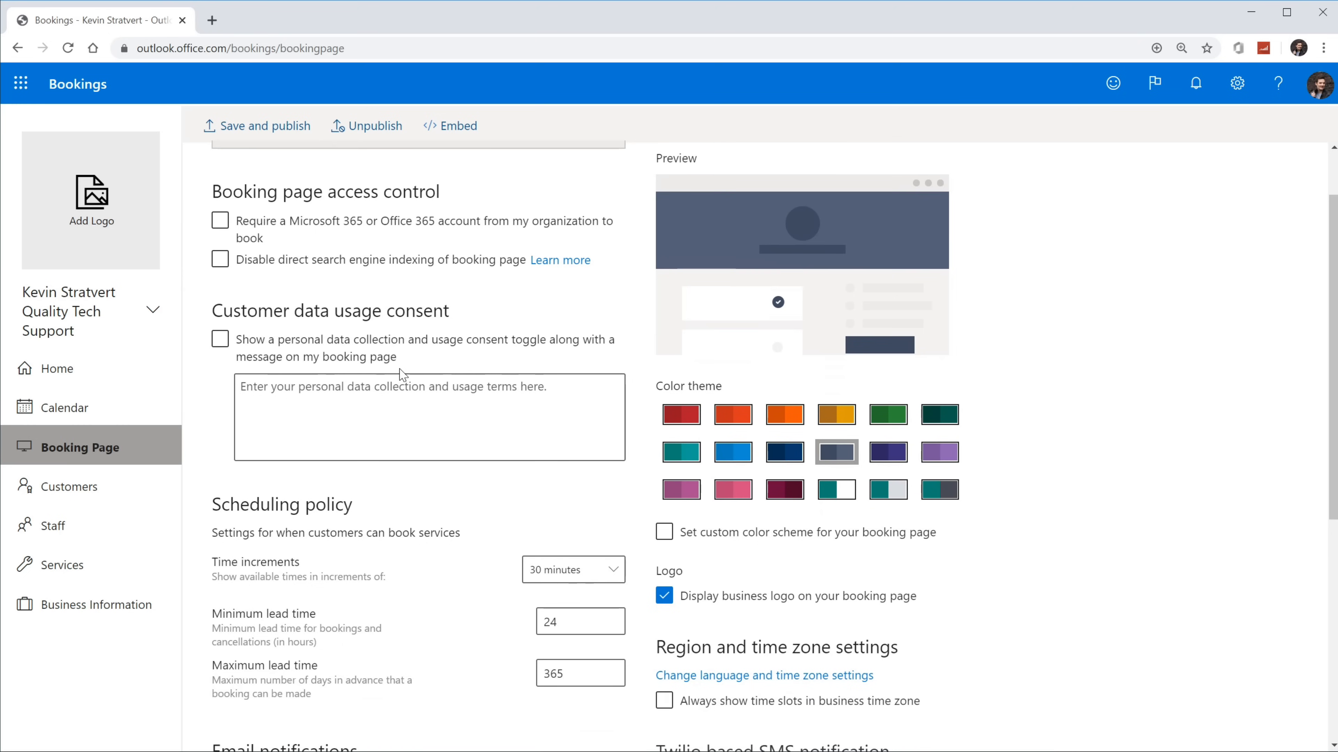
{"action": "left_click", "coordinate": [315, 354]}
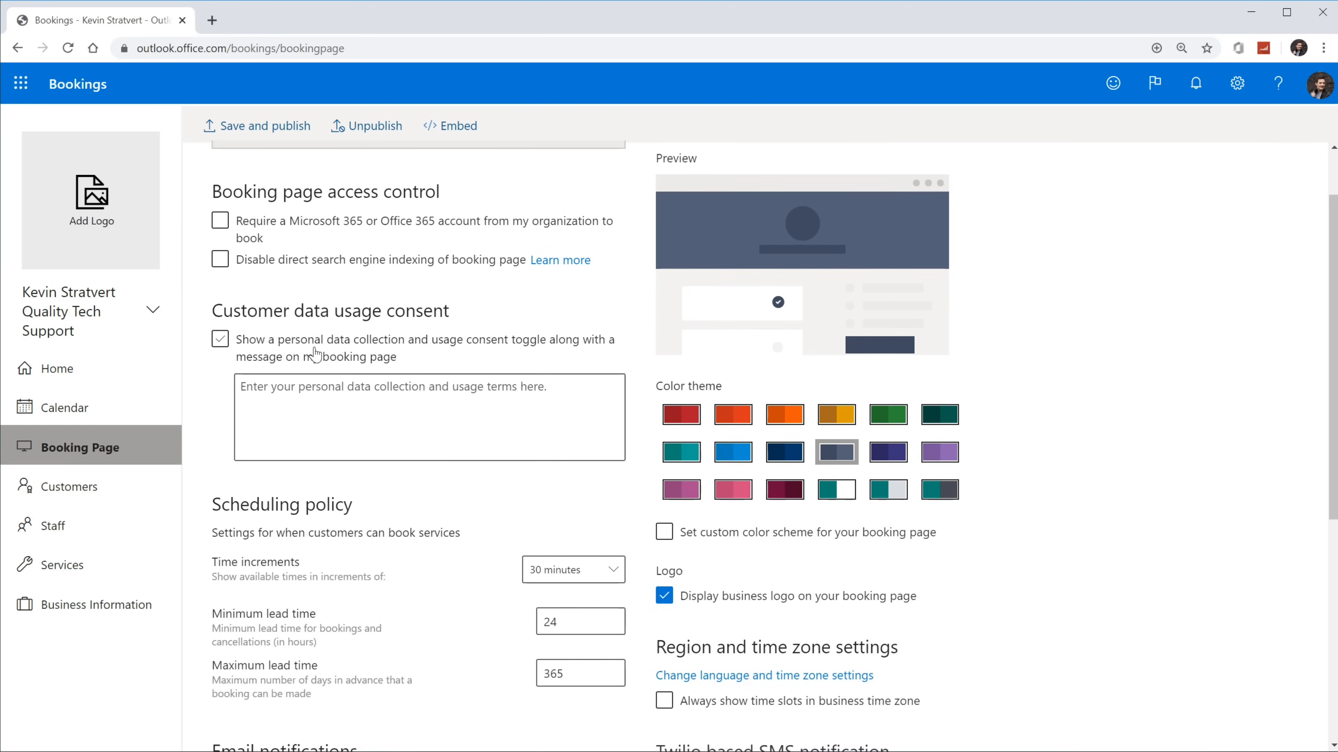
{"action": "left_click", "coordinate": [335, 368]}
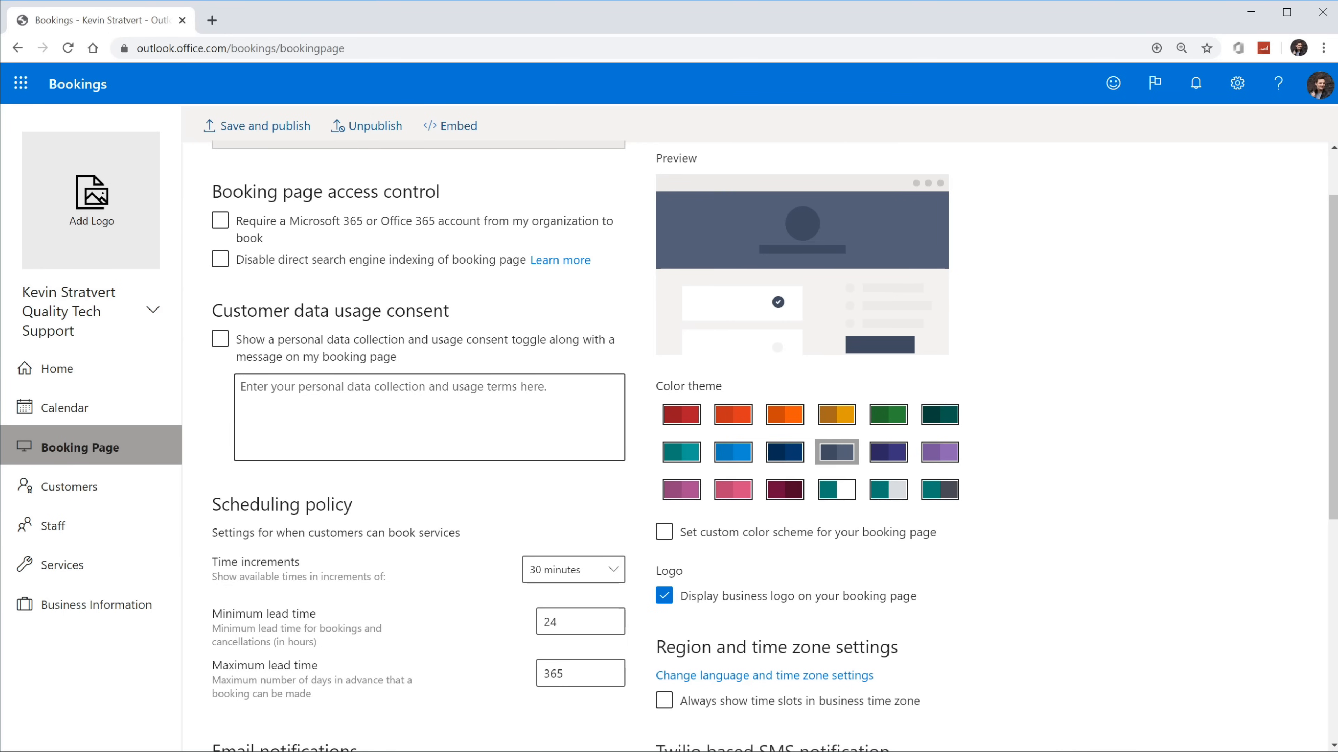
{"action": "scroll", "coordinate": [407, 403], "scroll_direction": "down", "scroll_amount": 4}
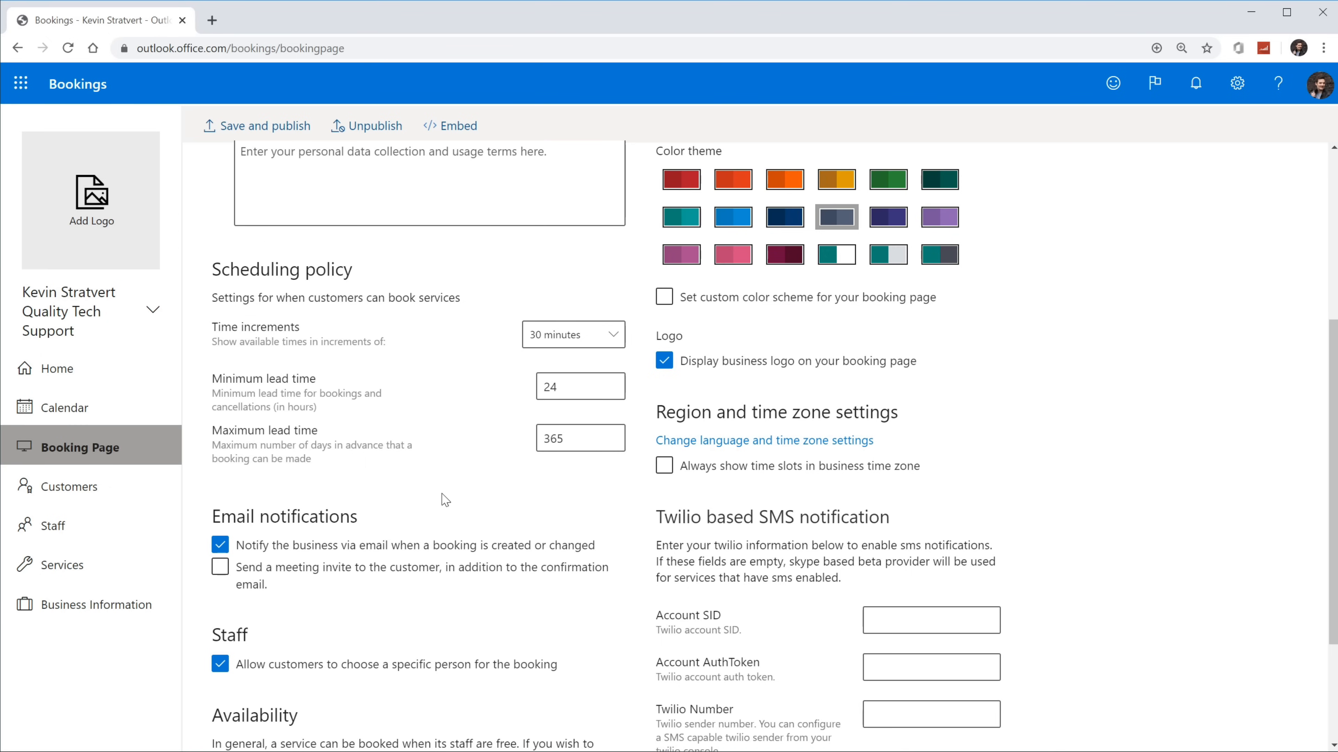
Step: Keep 30-minute increments and 24-hour minimum lead time, and send customers a meeting invite
{"action": "left_click", "coordinate": [601, 334]}
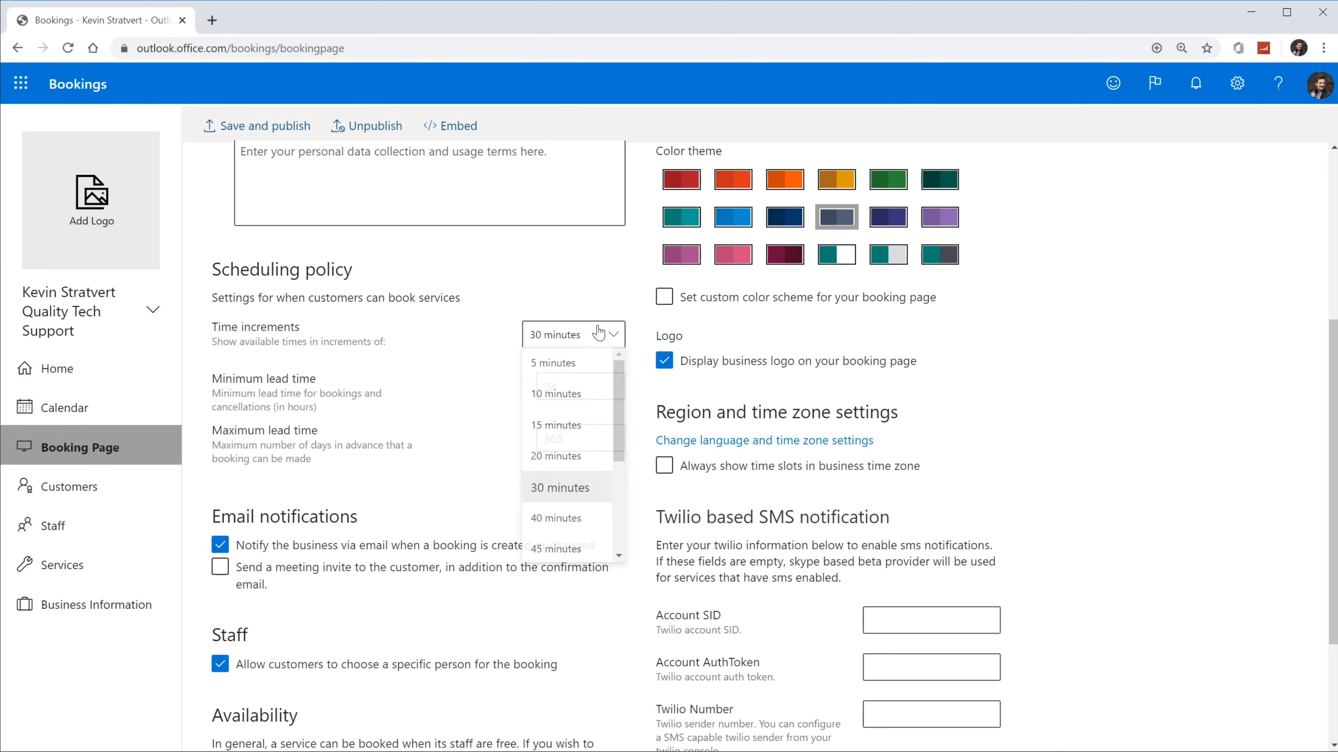
{"action": "mouse_move", "coordinate": [617, 377]}
{"action": "left_mouse_down"}
{"action": "mouse_move", "coordinate": [619, 465]}
{"action": "mouse_move", "coordinate": [619, 376]}
{"action": "left_mouse_up"}
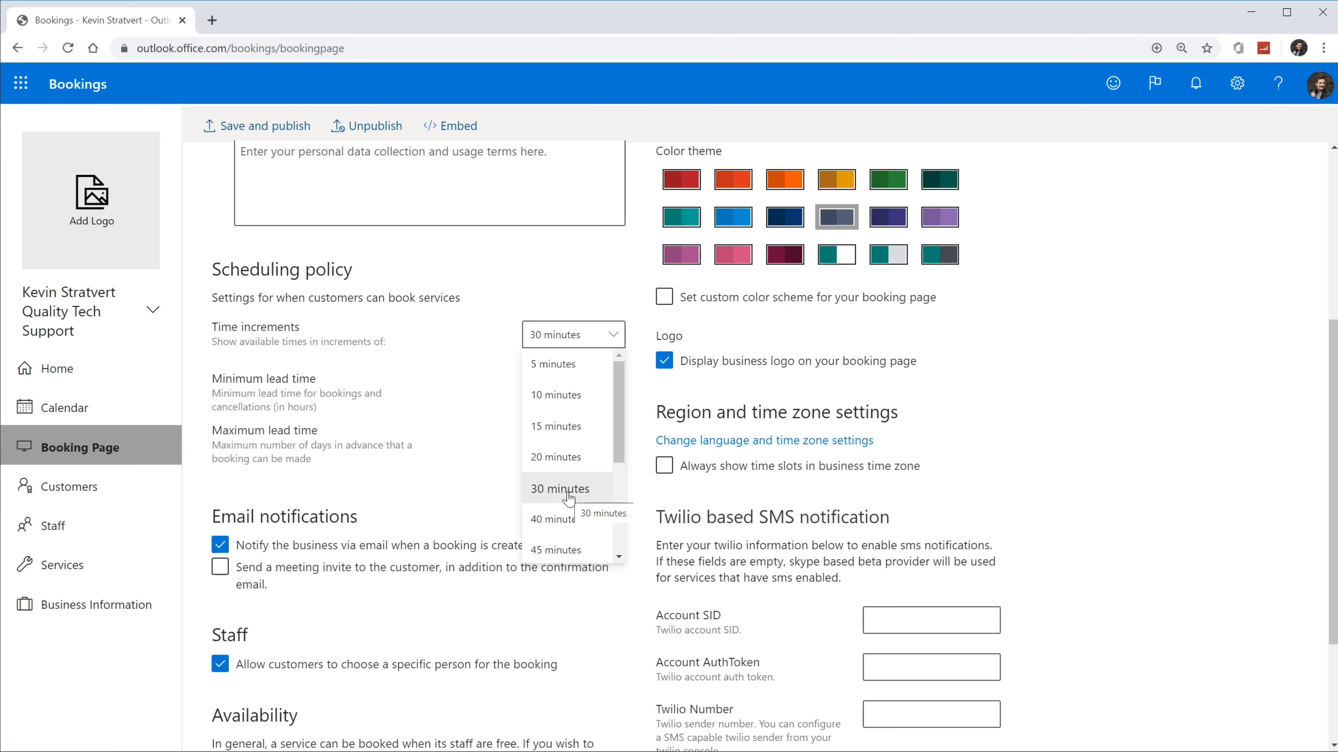
{"action": "left_click", "coordinate": [475, 338]}
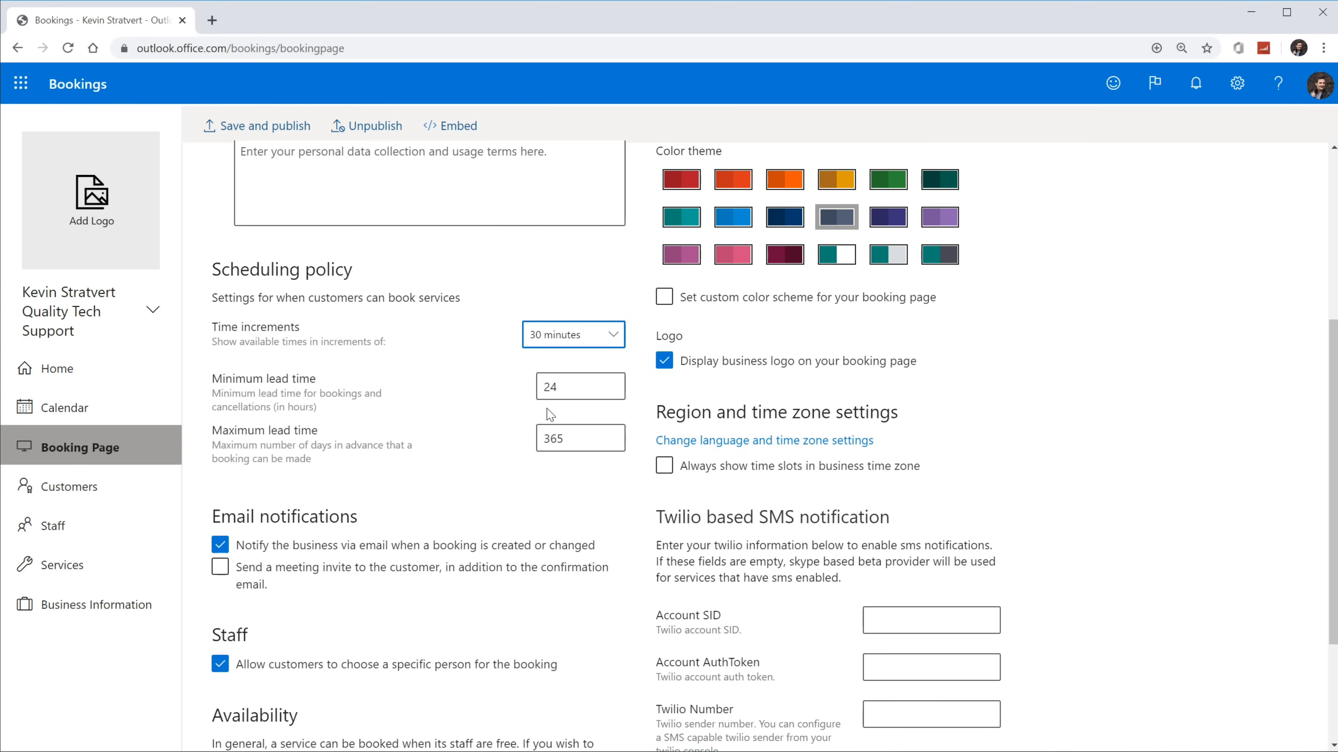
{"action": "double_click", "coordinate": [549, 387]}
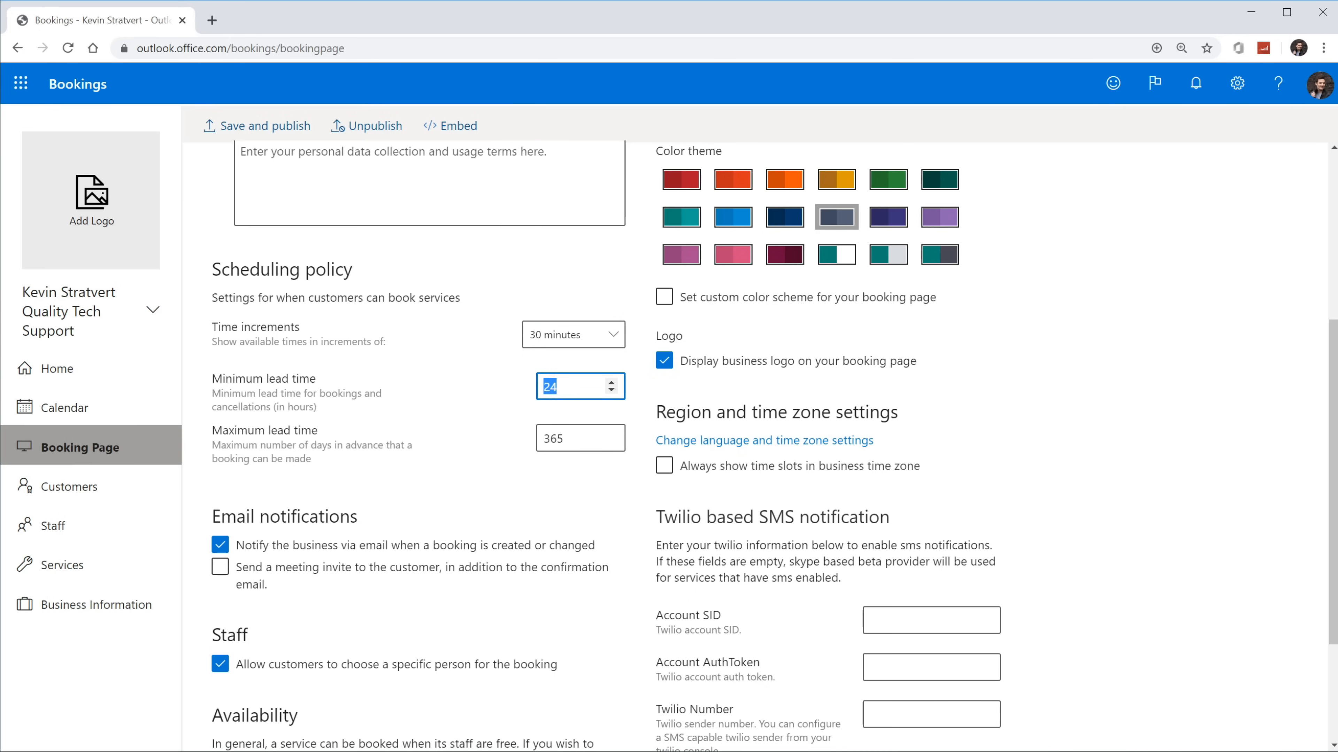
{"action": "left_click", "coordinate": [514, 399]}
{"action": "left_click", "coordinate": [577, 438]}
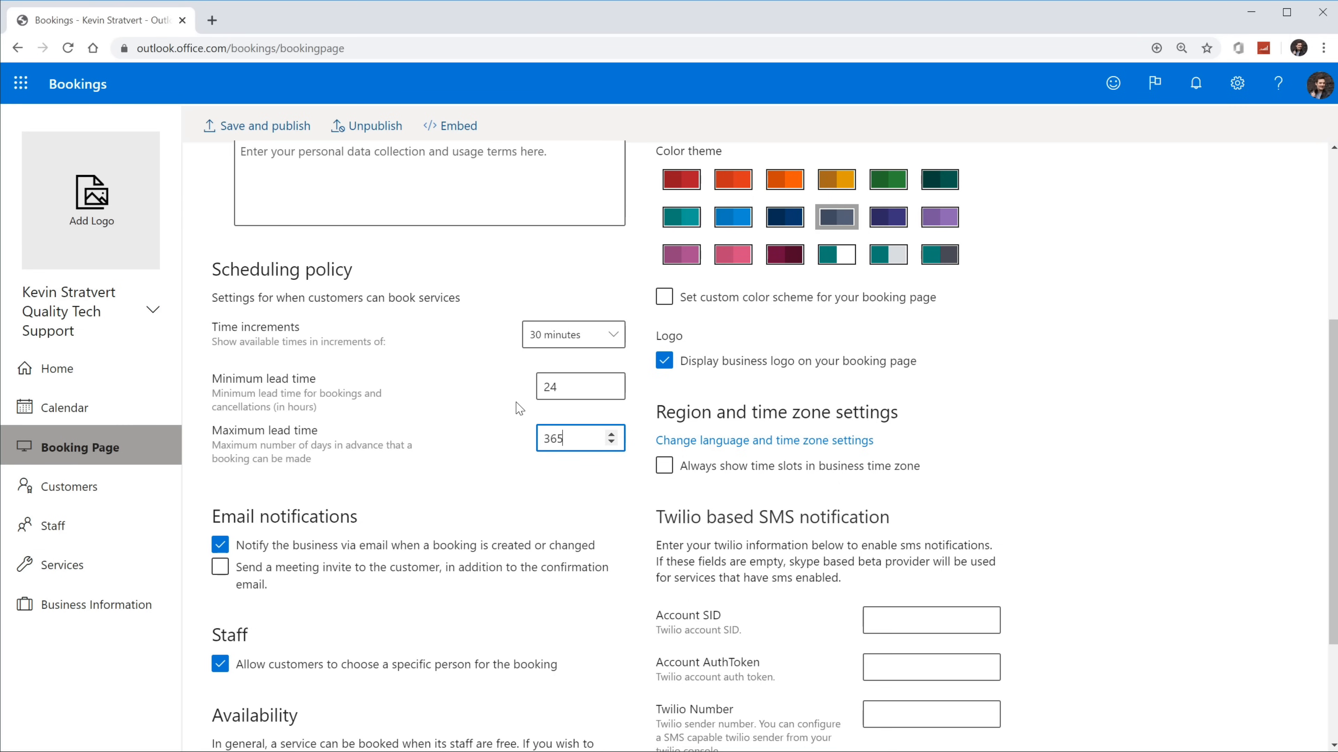
{"action": "scroll", "coordinate": [520, 409], "scroll_direction": "down", "scroll_amount": 3}
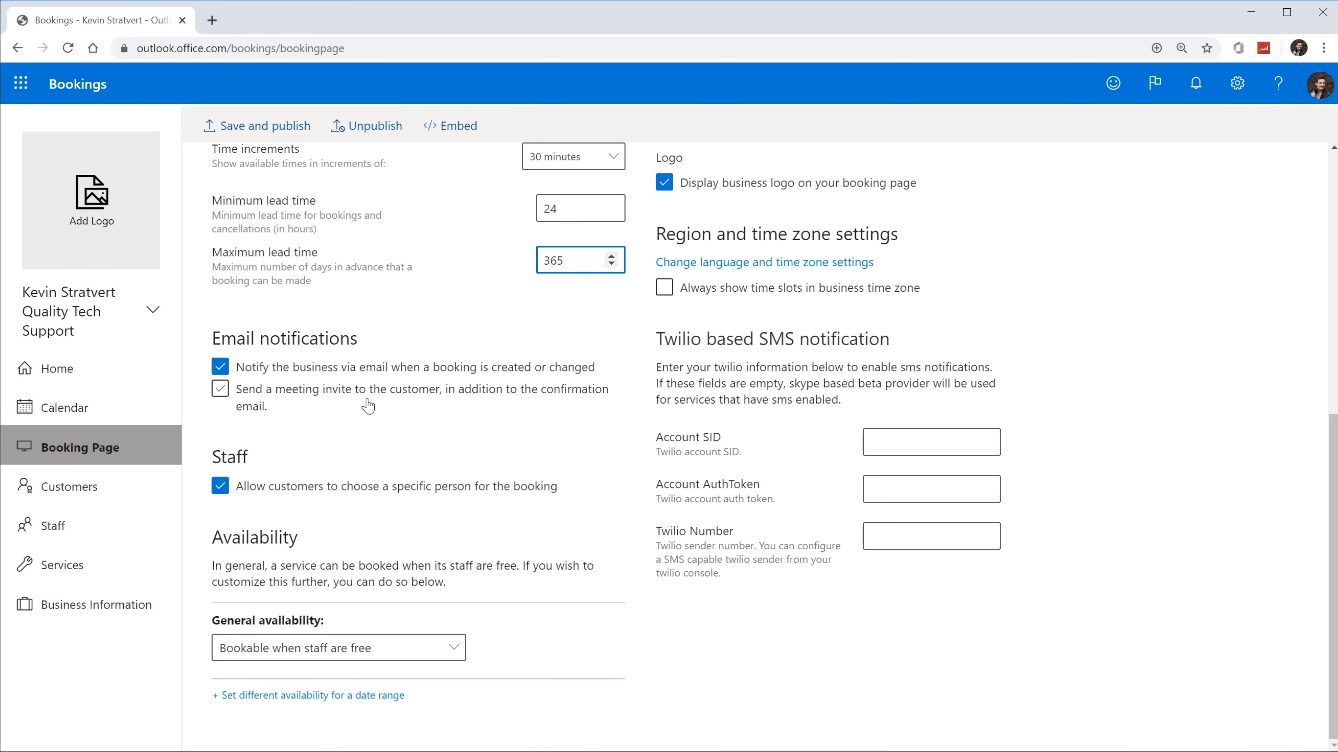
{"action": "left_click", "coordinate": [367, 406]}
{"action": "left_click", "coordinate": [401, 660]}
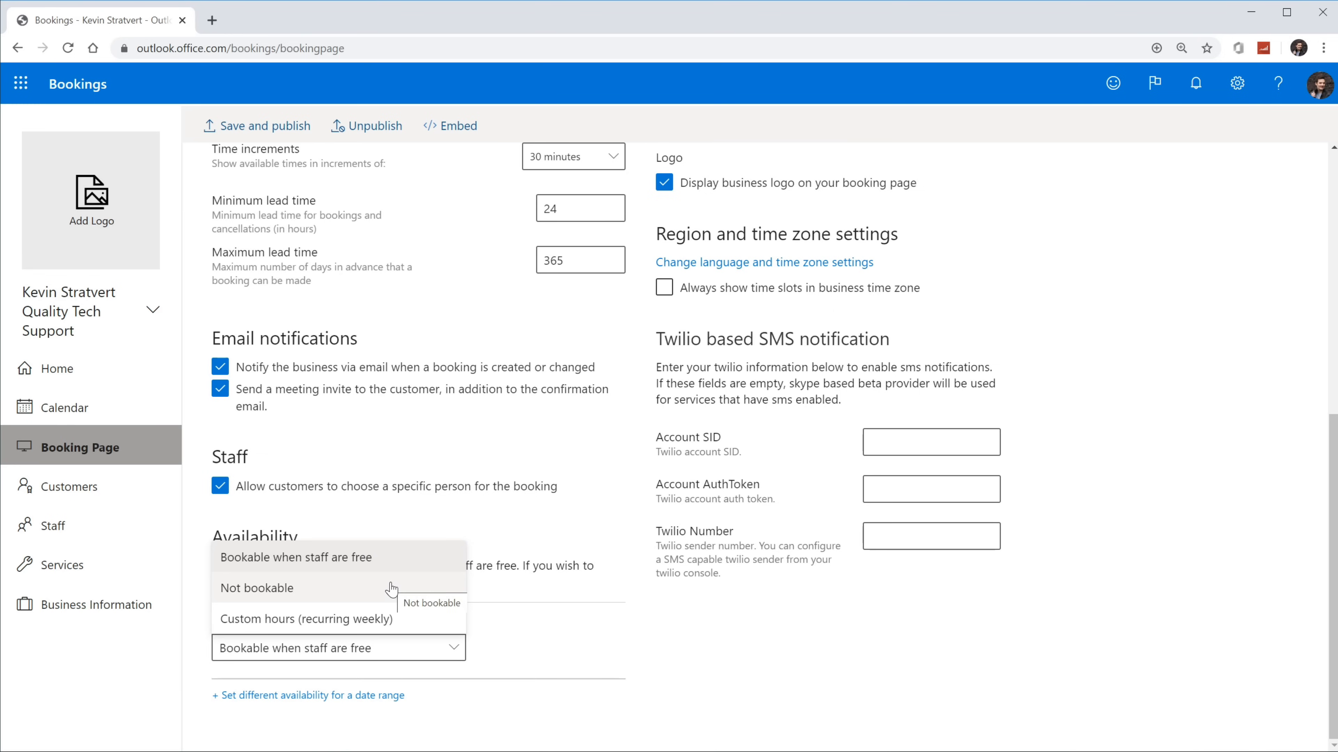
{"action": "left_click", "coordinate": [546, 638]}
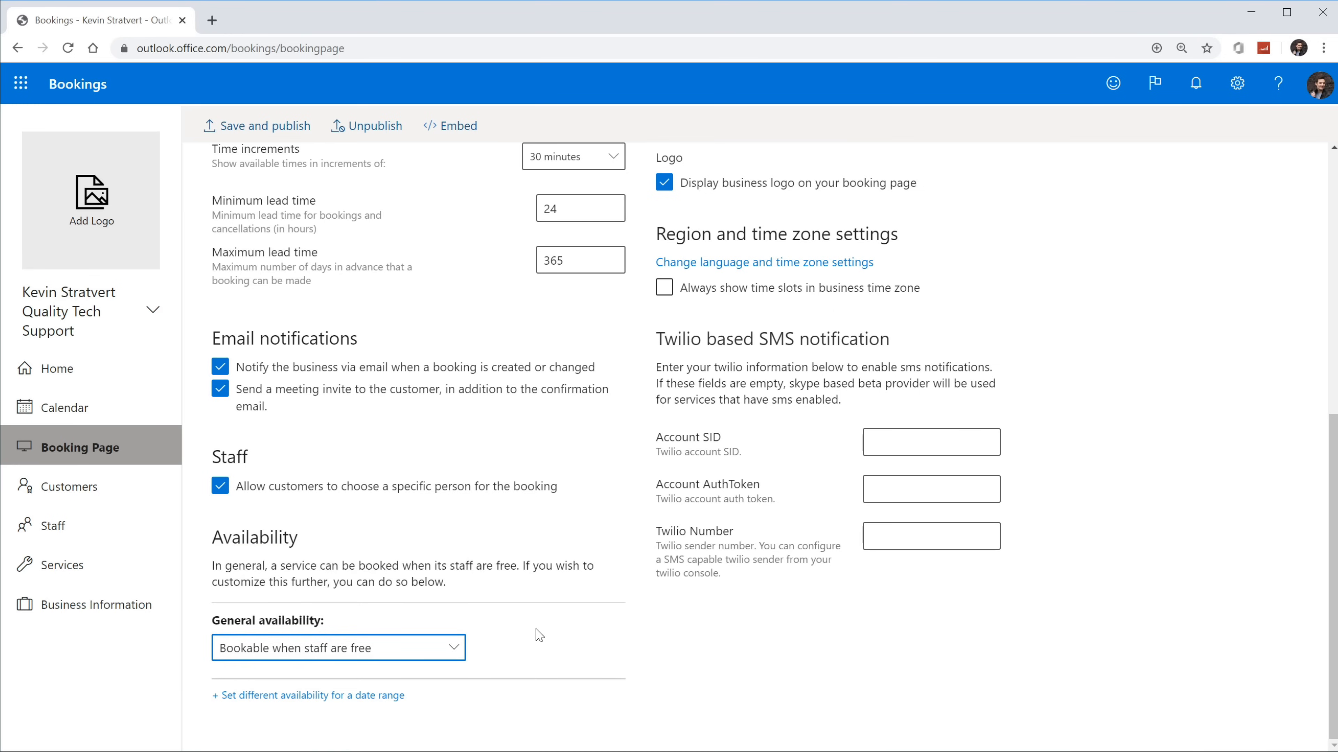
{"action": "left_click", "coordinate": [275, 702]}
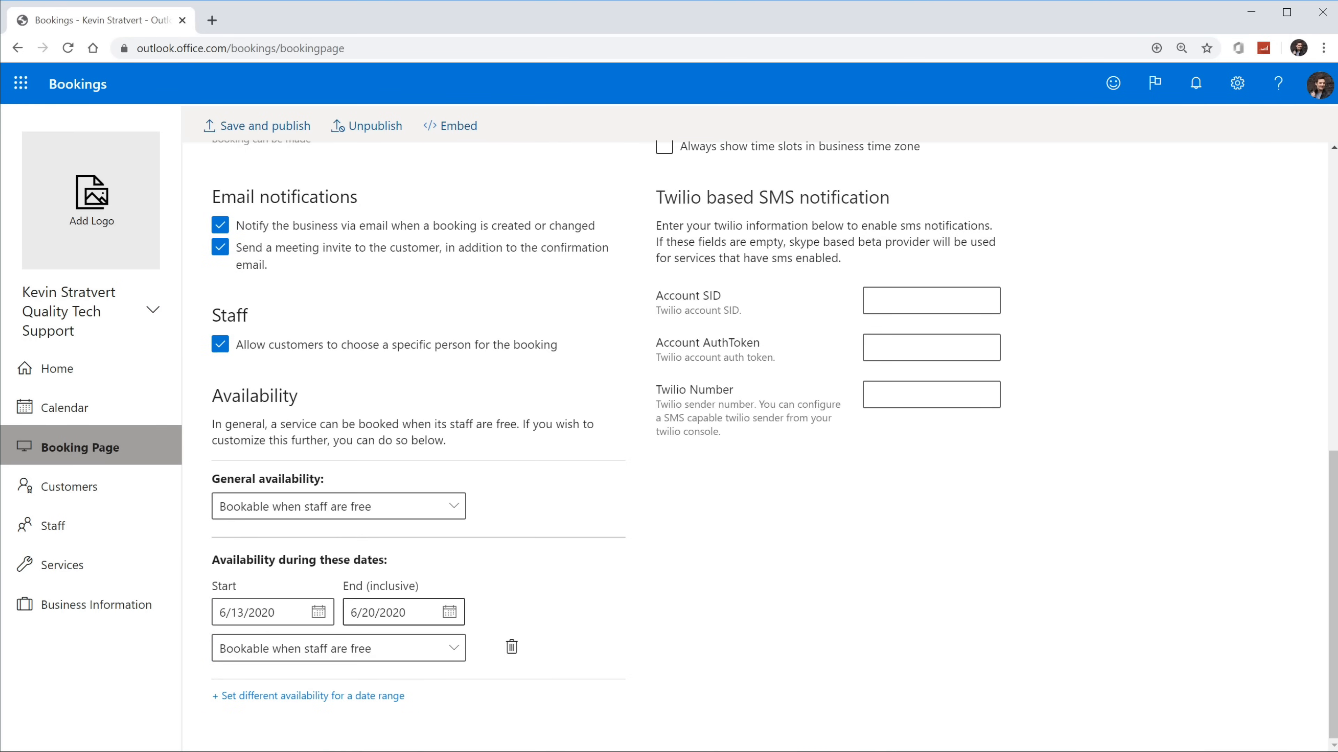
{"action": "left_click", "coordinate": [360, 653]}
{"action": "left_click", "coordinate": [364, 589]}
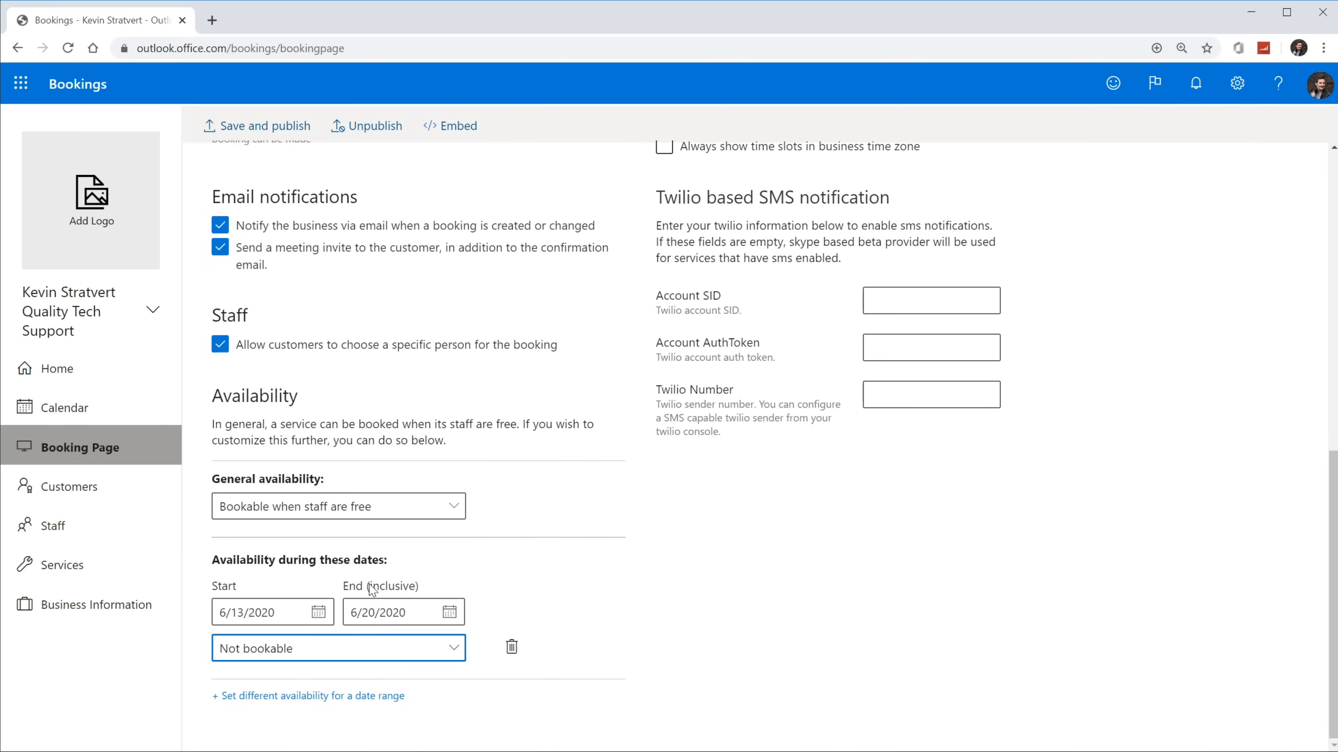
{"action": "left_click", "coordinate": [321, 612]}
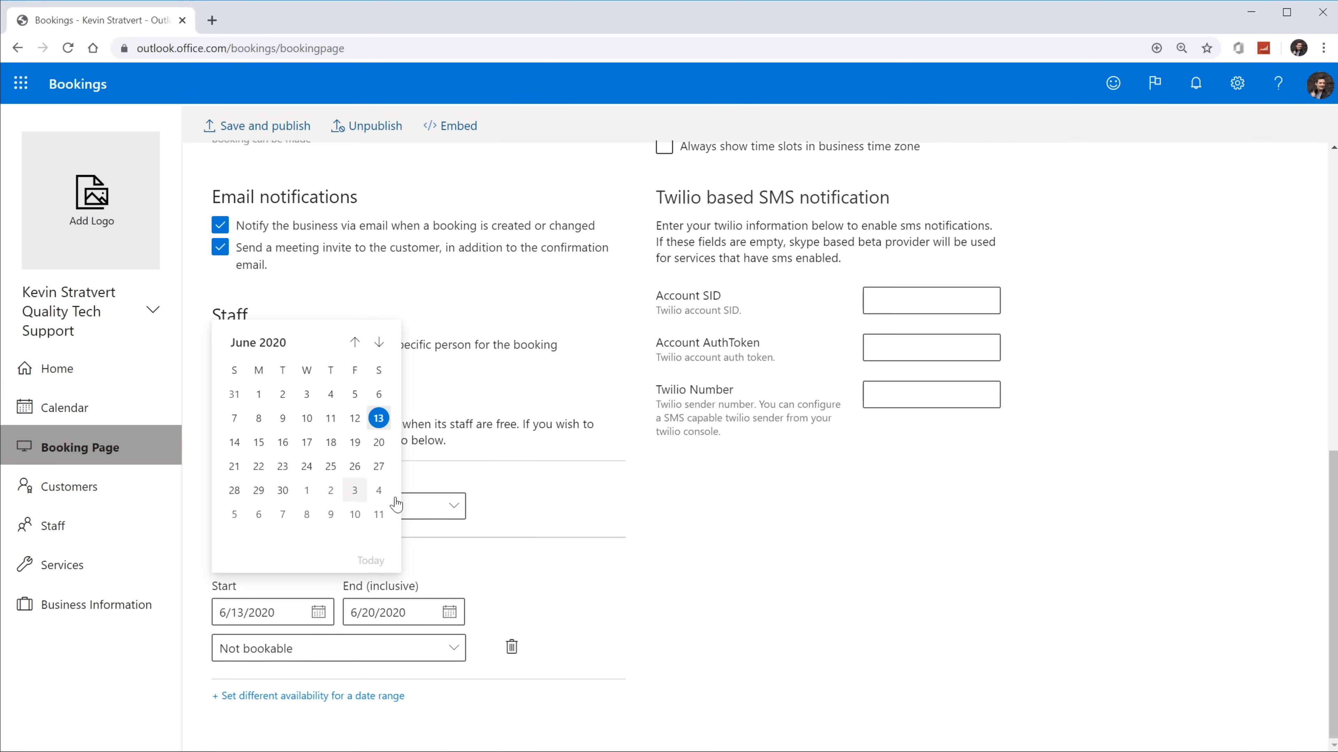
{"action": "left_click", "coordinate": [570, 590]}
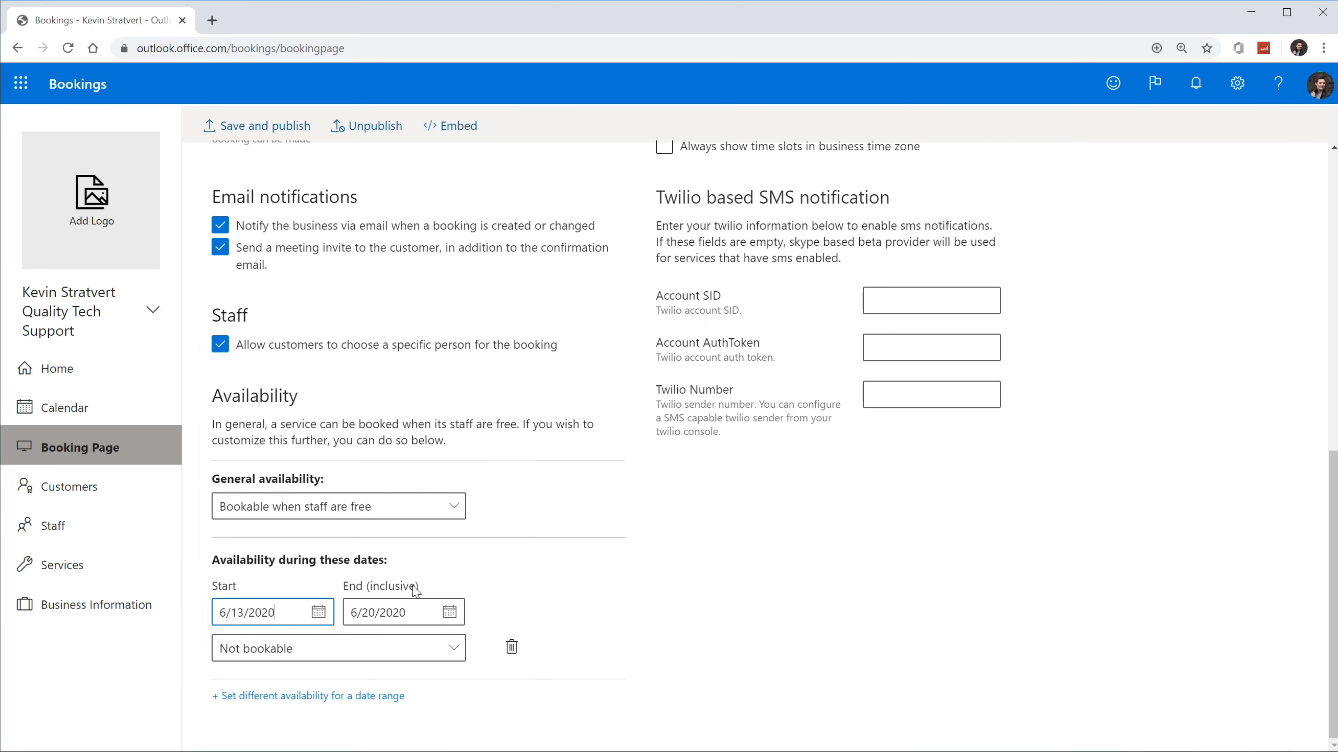
{"action": "left_click", "coordinate": [394, 659]}
{"action": "left_click", "coordinate": [380, 621]}
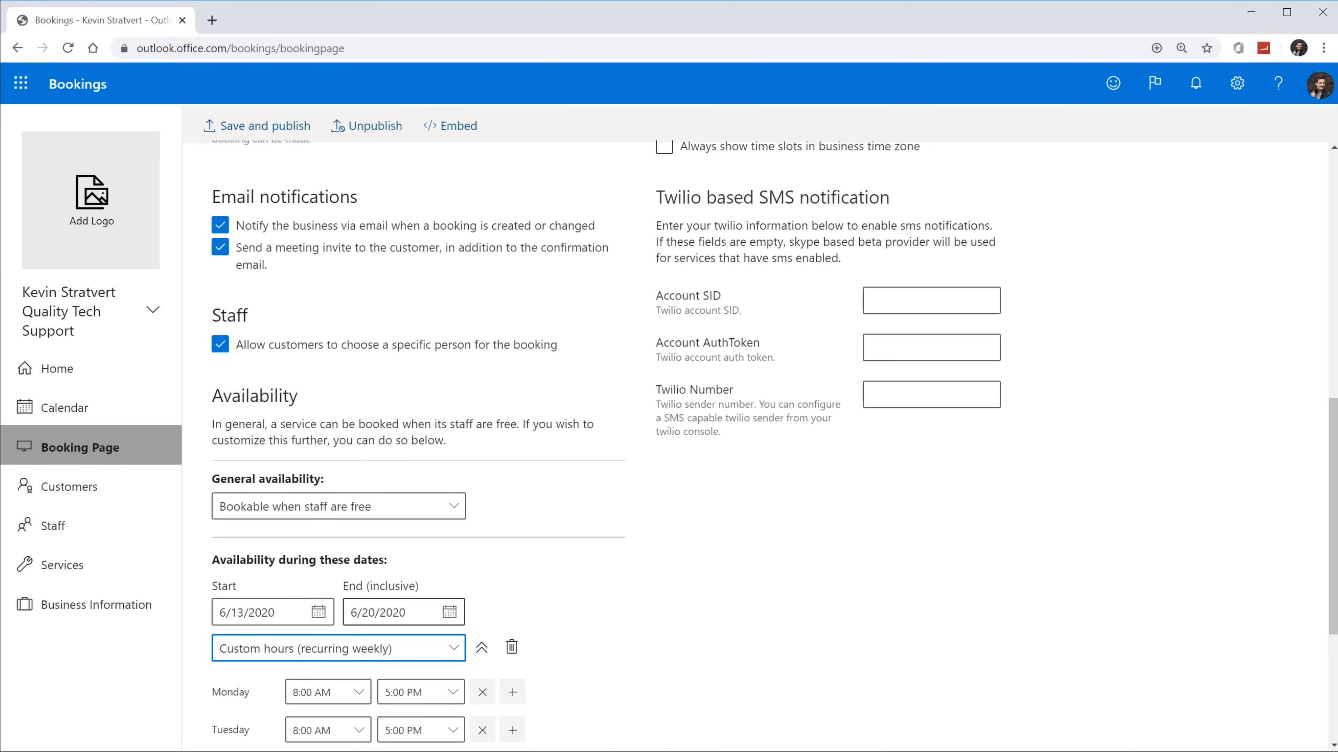
{"action": "scroll", "coordinate": [580, 622], "scroll_direction": "down", "scroll_amount": 4}
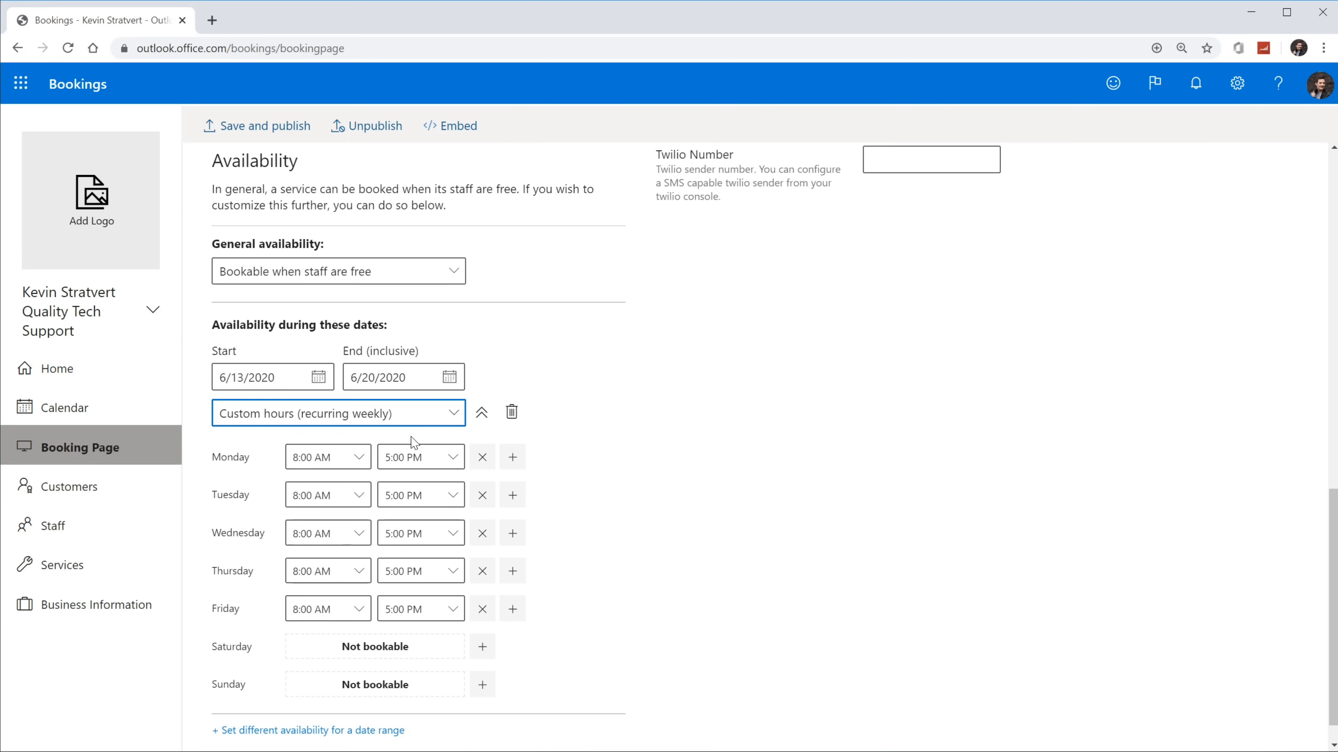
{"action": "left_click", "coordinate": [511, 412]}
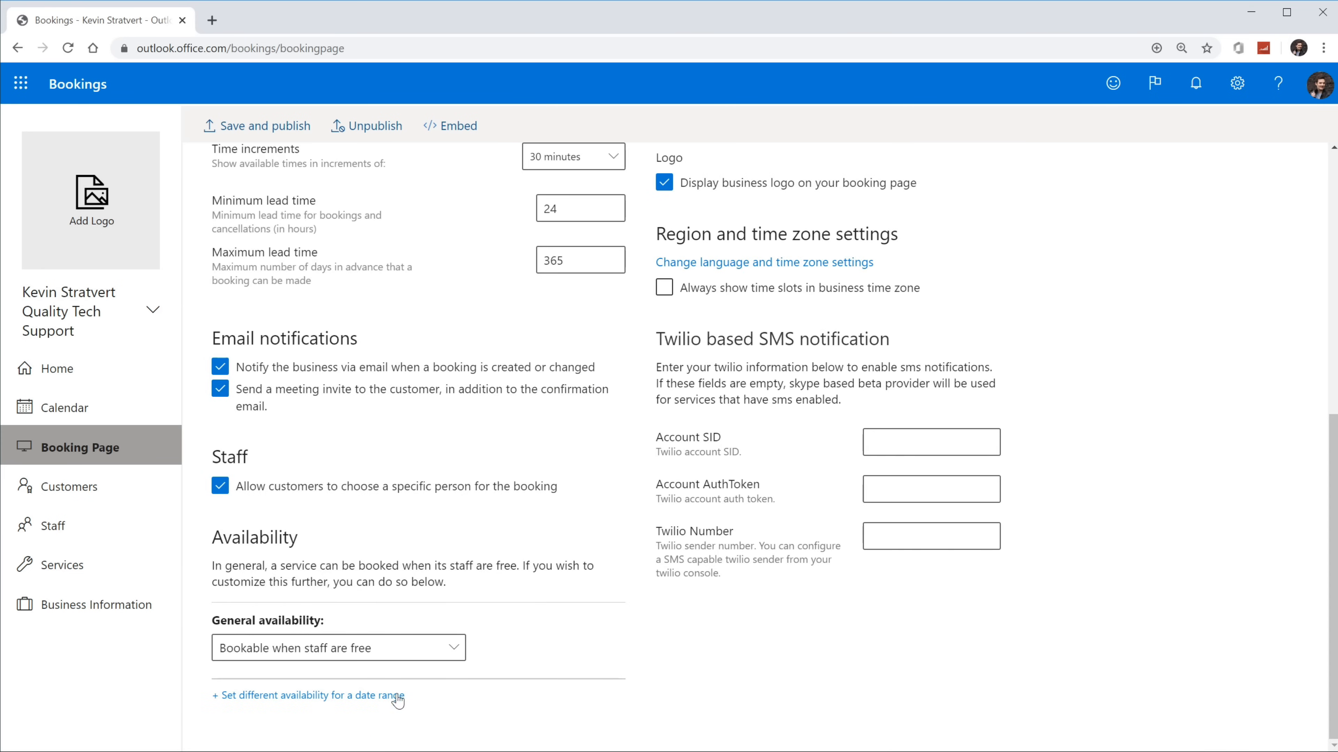
Step: Apply the blue colour theme, switching the custom colour scheme on and back off
{"action": "scroll", "coordinate": [548, 659], "scroll_direction": "up", "scroll_amount": 8}
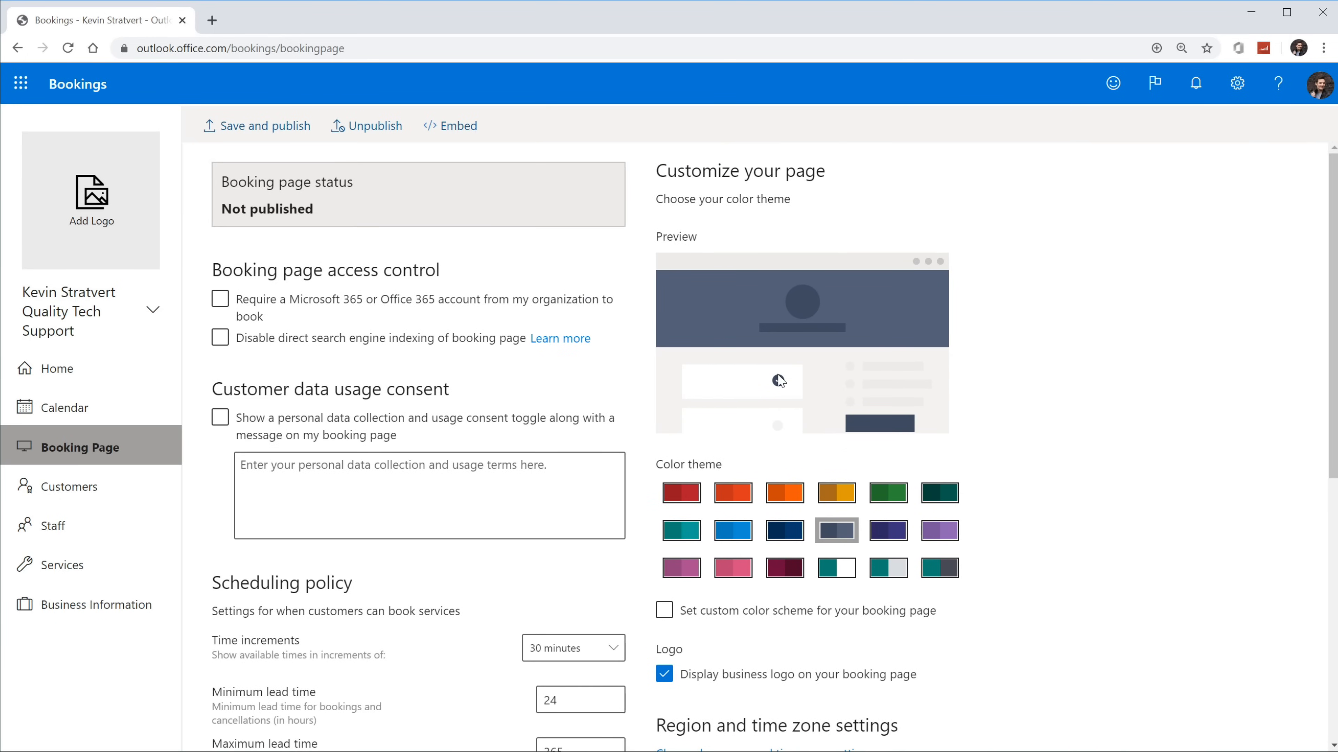
{"action": "left_click", "coordinate": [748, 539]}
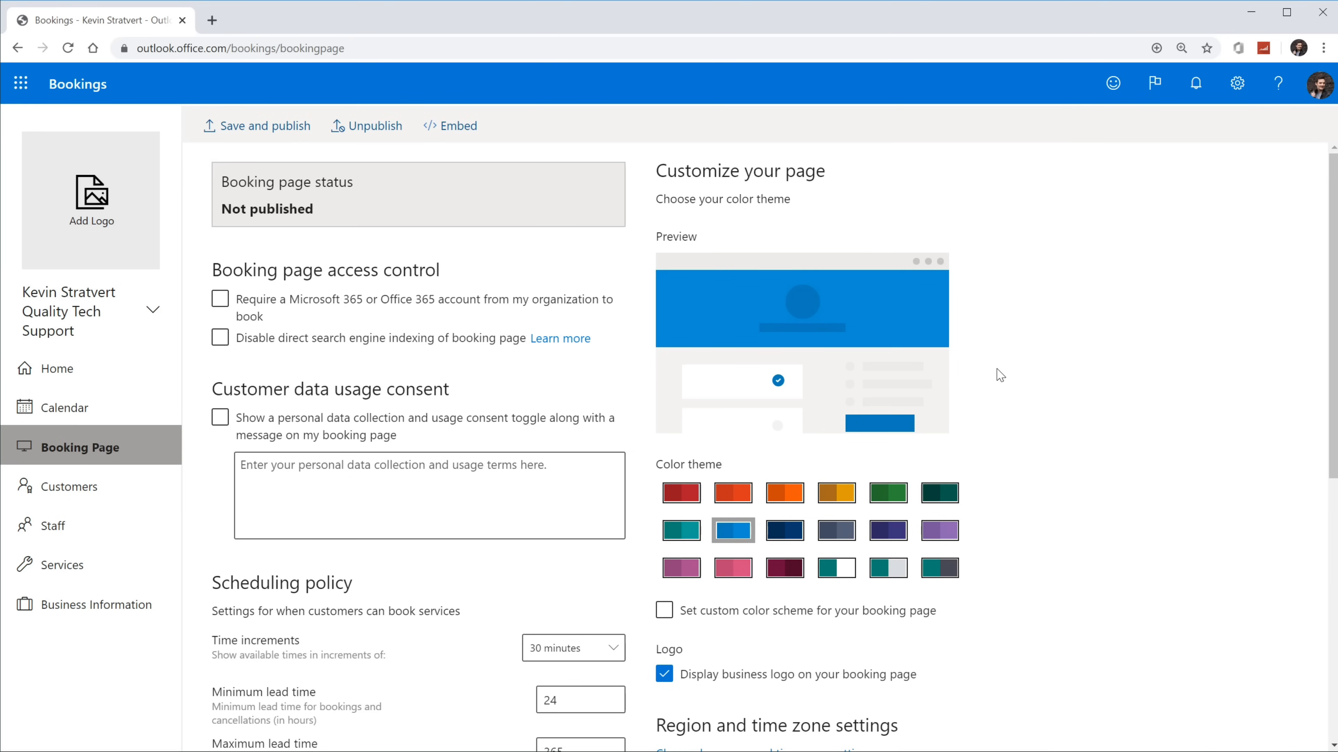
{"action": "scroll", "coordinate": [1000, 379], "scroll_direction": "down", "scroll_amount": 3}
{"action": "scroll", "coordinate": [738, 394], "scroll_direction": "up", "scroll_amount": 3}
{"action": "left_click", "coordinate": [665, 611]}
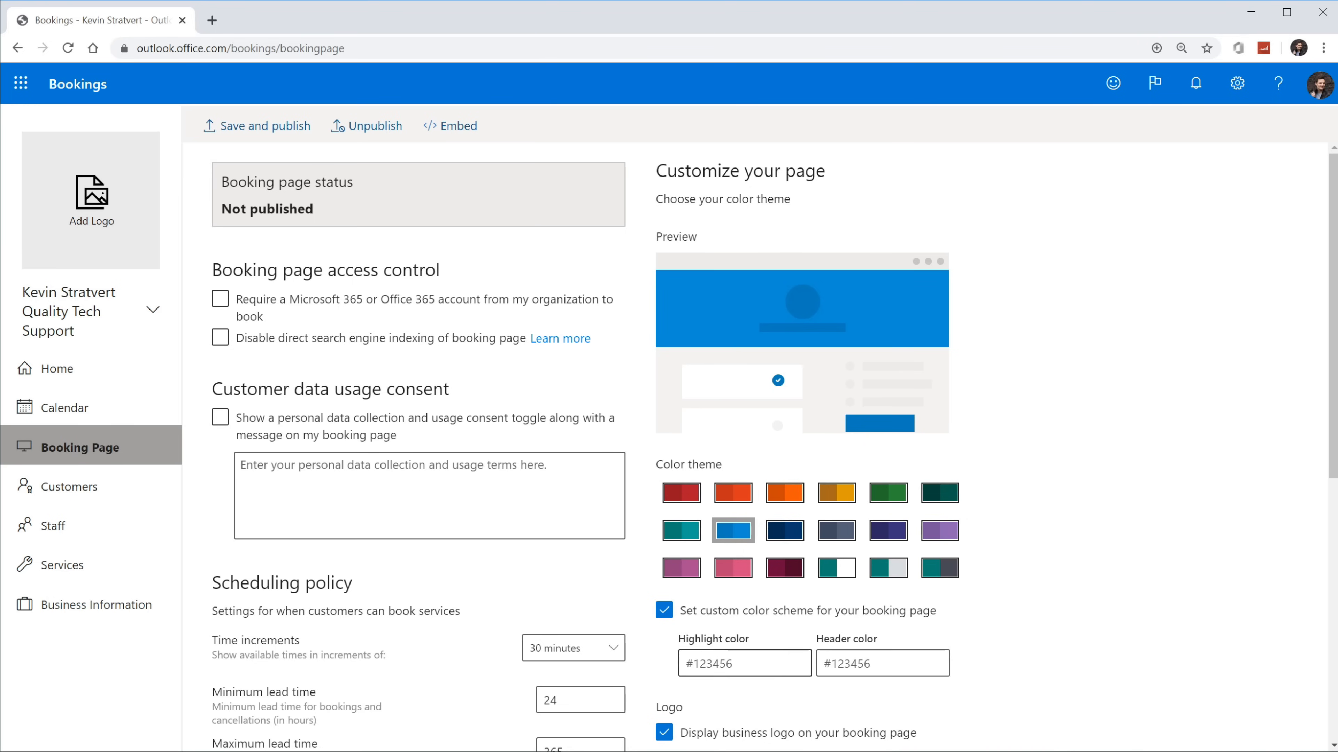
{"action": "left_click", "coordinate": [664, 610]}
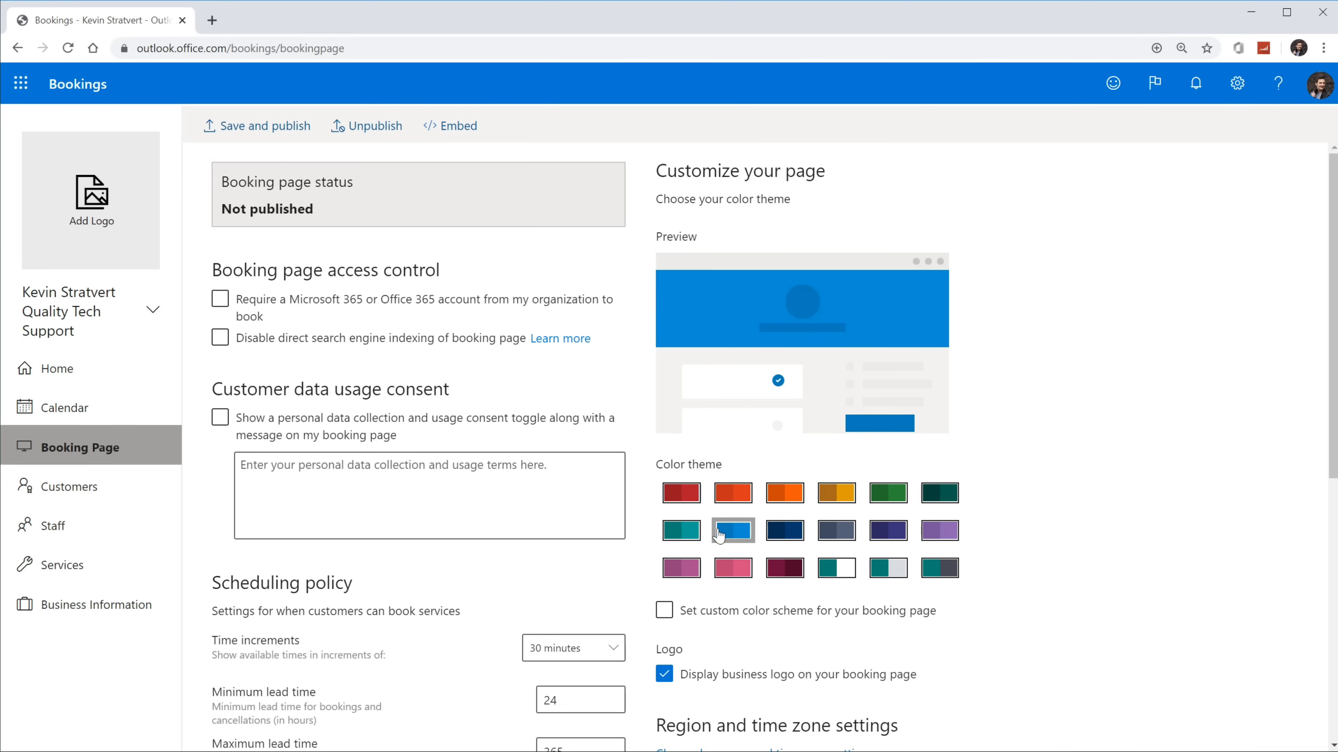
{"action": "scroll", "coordinate": [1179, 554], "scroll_direction": "down", "scroll_amount": 2}
{"action": "scroll", "coordinate": [1182, 554], "scroll_direction": "down", "scroll_amount": 4}
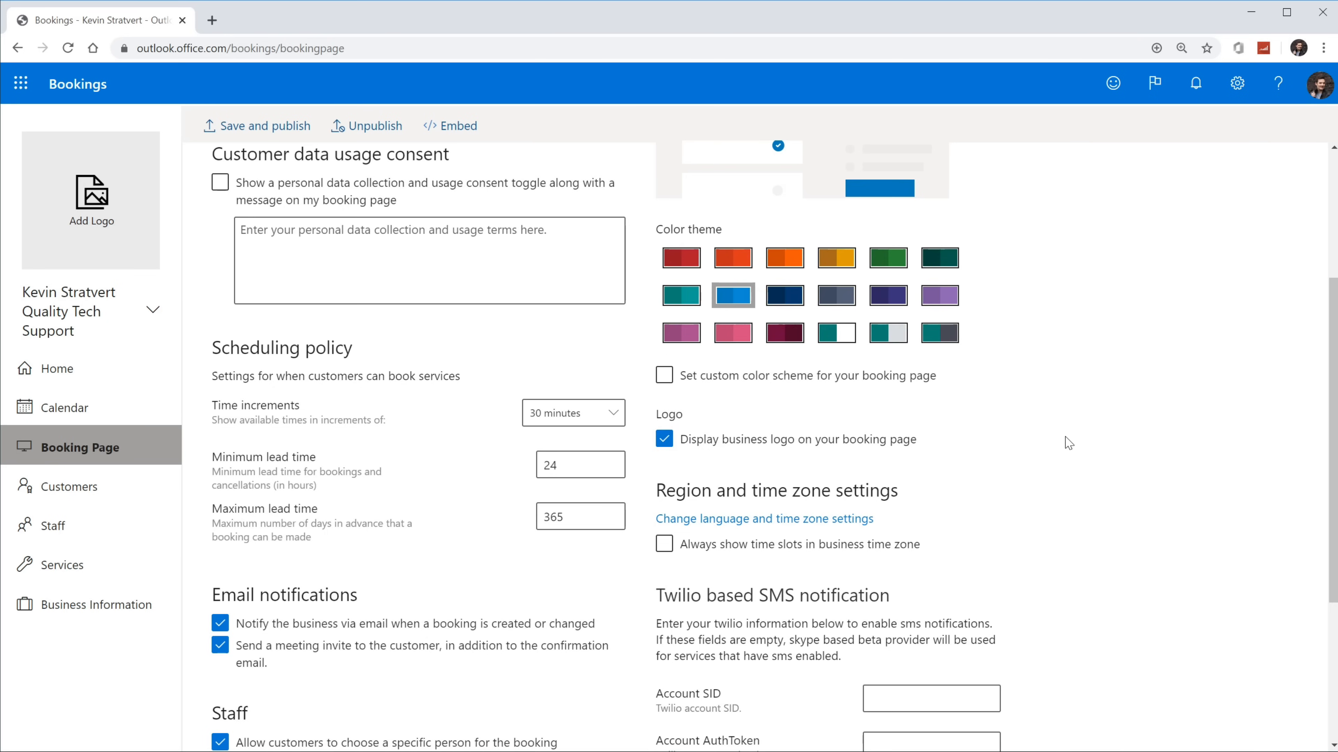
{"action": "scroll", "coordinate": [843, 443], "scroll_direction": "down", "scroll_amount": 3}
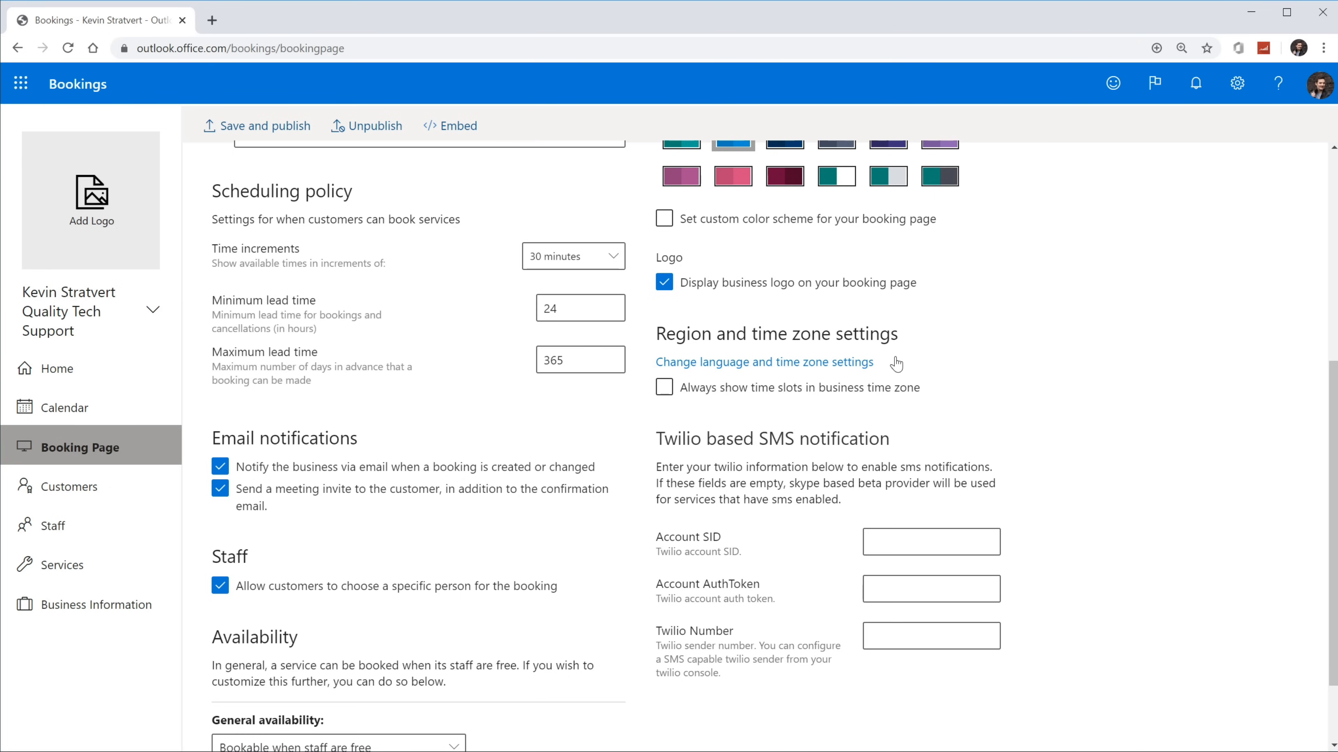
{"action": "scroll", "coordinate": [896, 364], "scroll_direction": "down", "scroll_amount": 2}
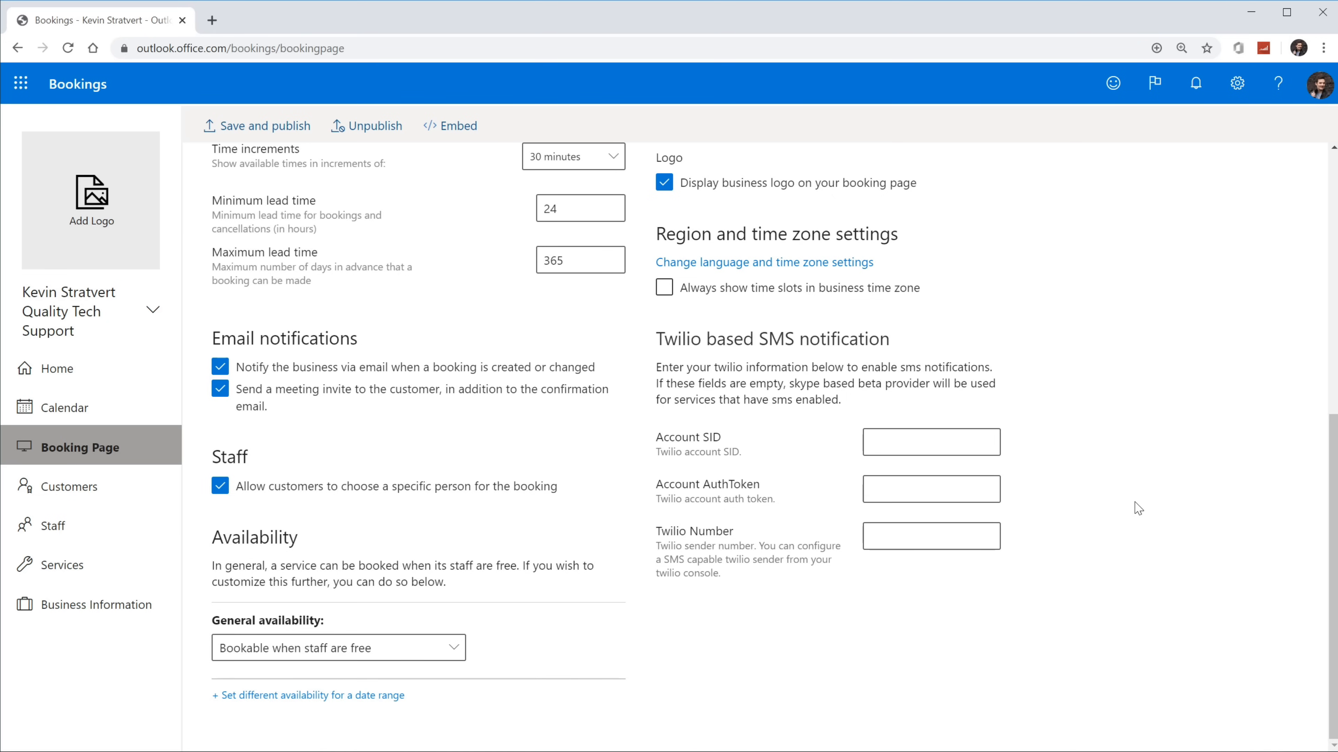
{"action": "scroll", "coordinate": [1137, 509], "scroll_direction": "up", "scroll_amount": 8}
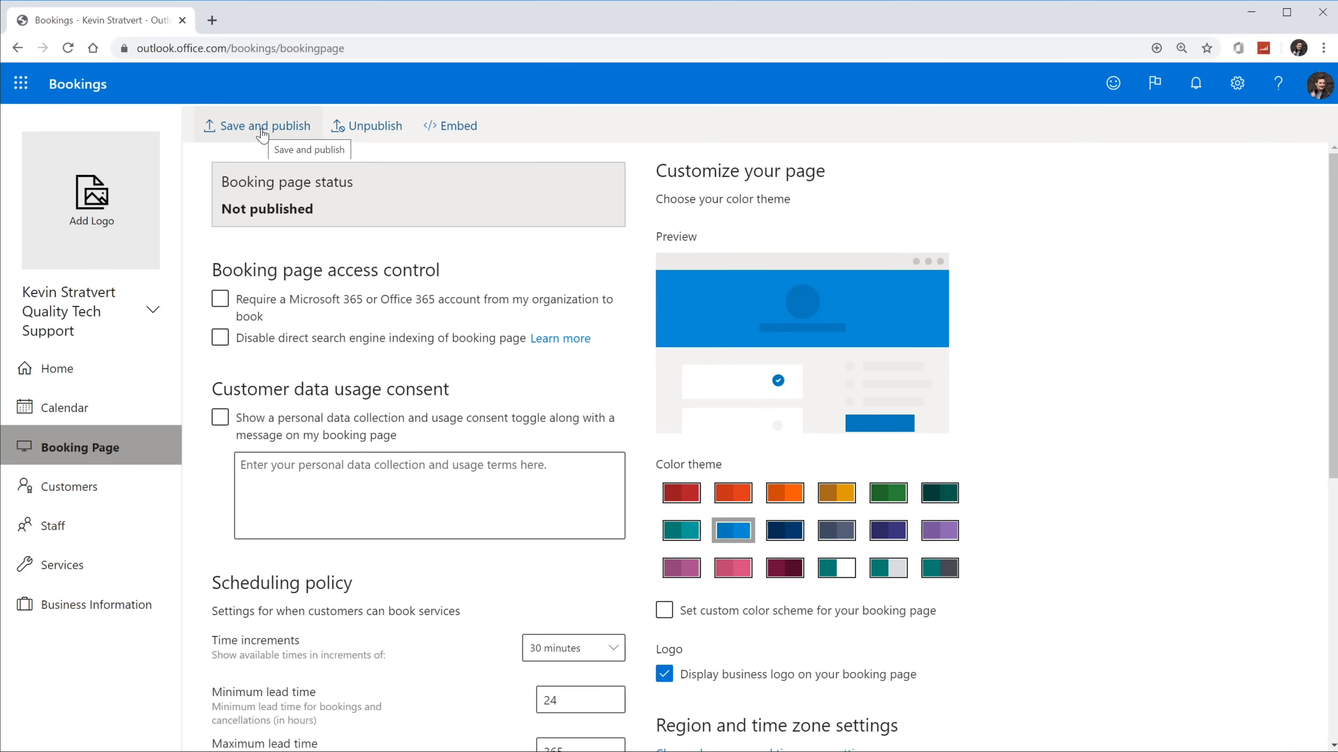
Step: Save and publish the booking page, open the live page, and pick Tech consulting
{"action": "left_click", "coordinate": [280, 139]}
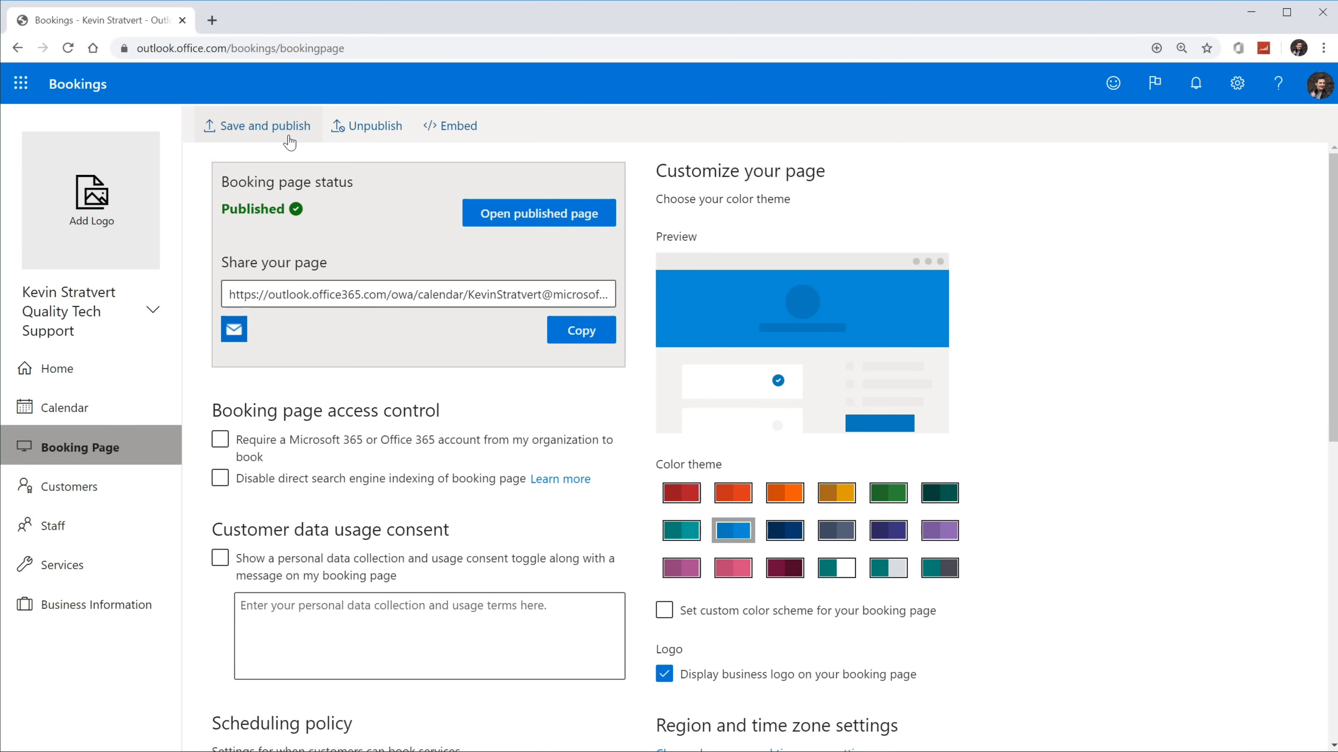
{"action": "left_click", "coordinate": [542, 222]}
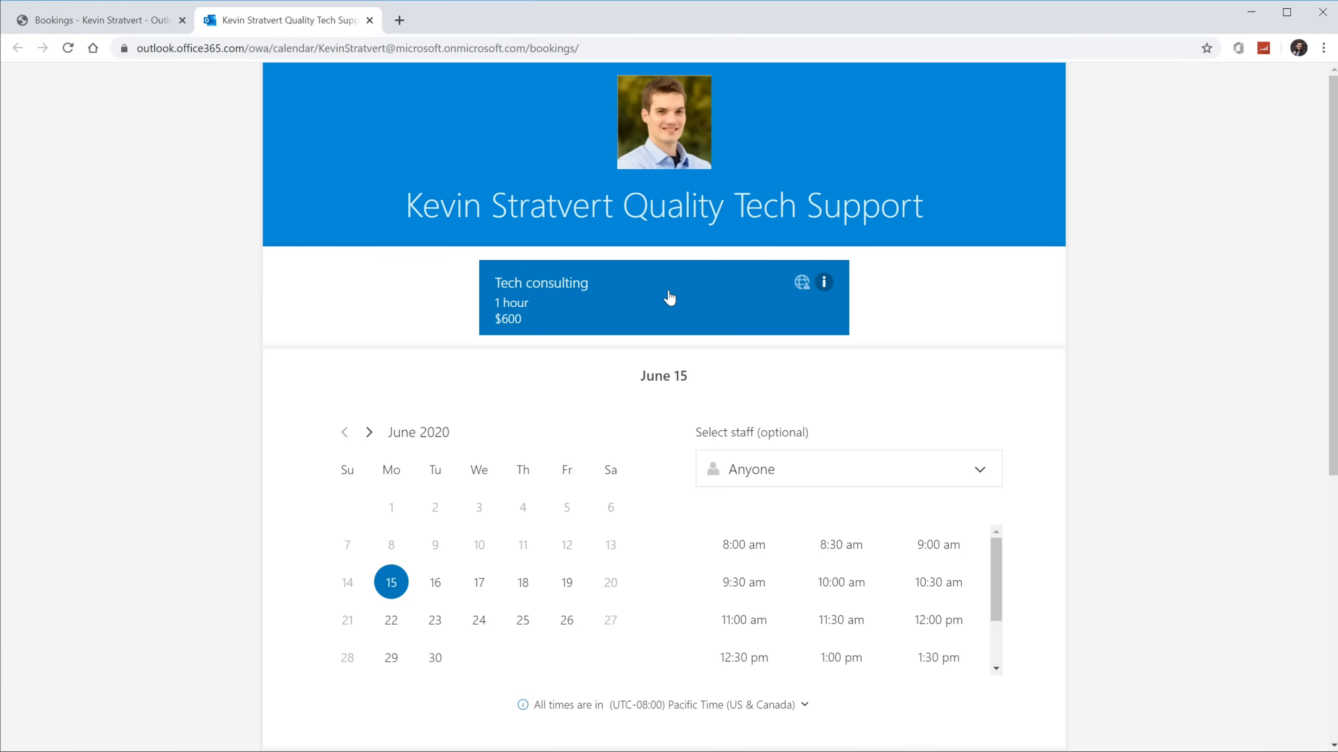
{"action": "left_click", "coordinate": [621, 303]}
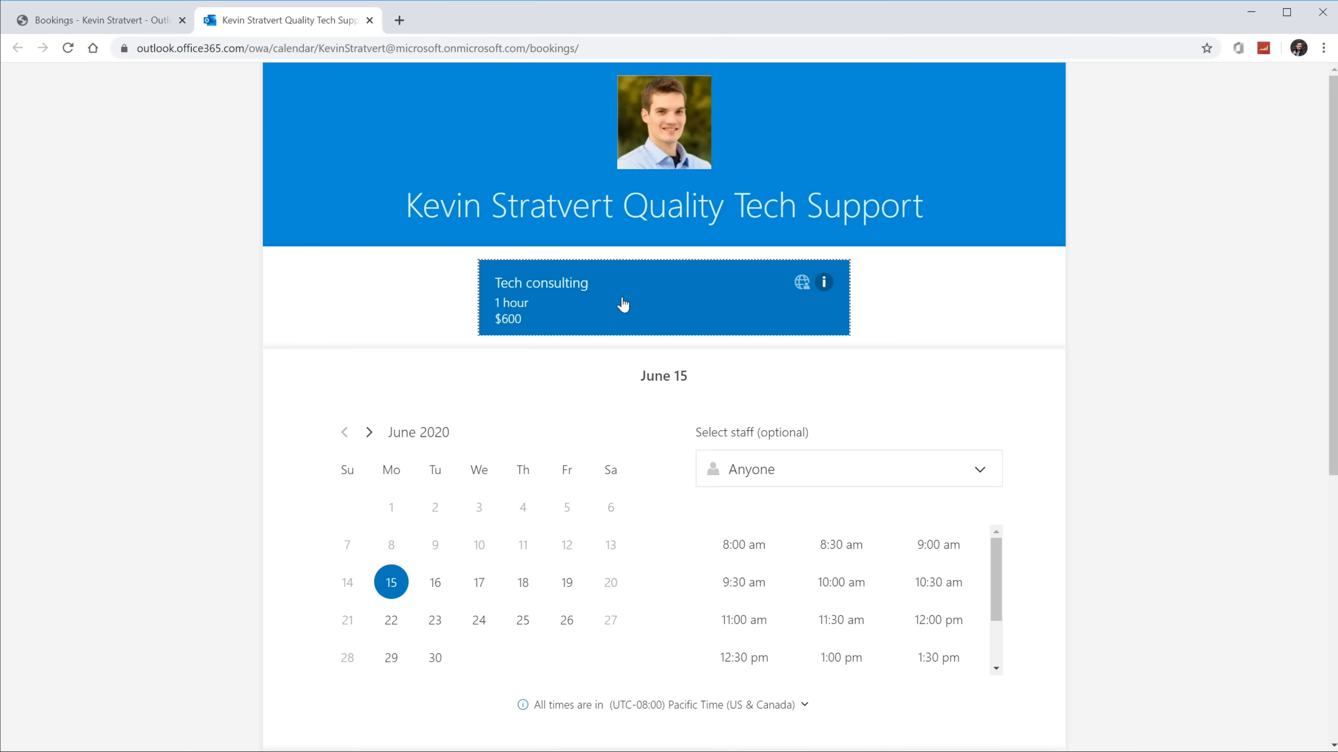
Step: Set the Tech consulting booking date to June 15 after briefly trying June 16
{"action": "left_click", "coordinate": [417, 299]}
{"action": "left_click", "coordinate": [542, 341]}
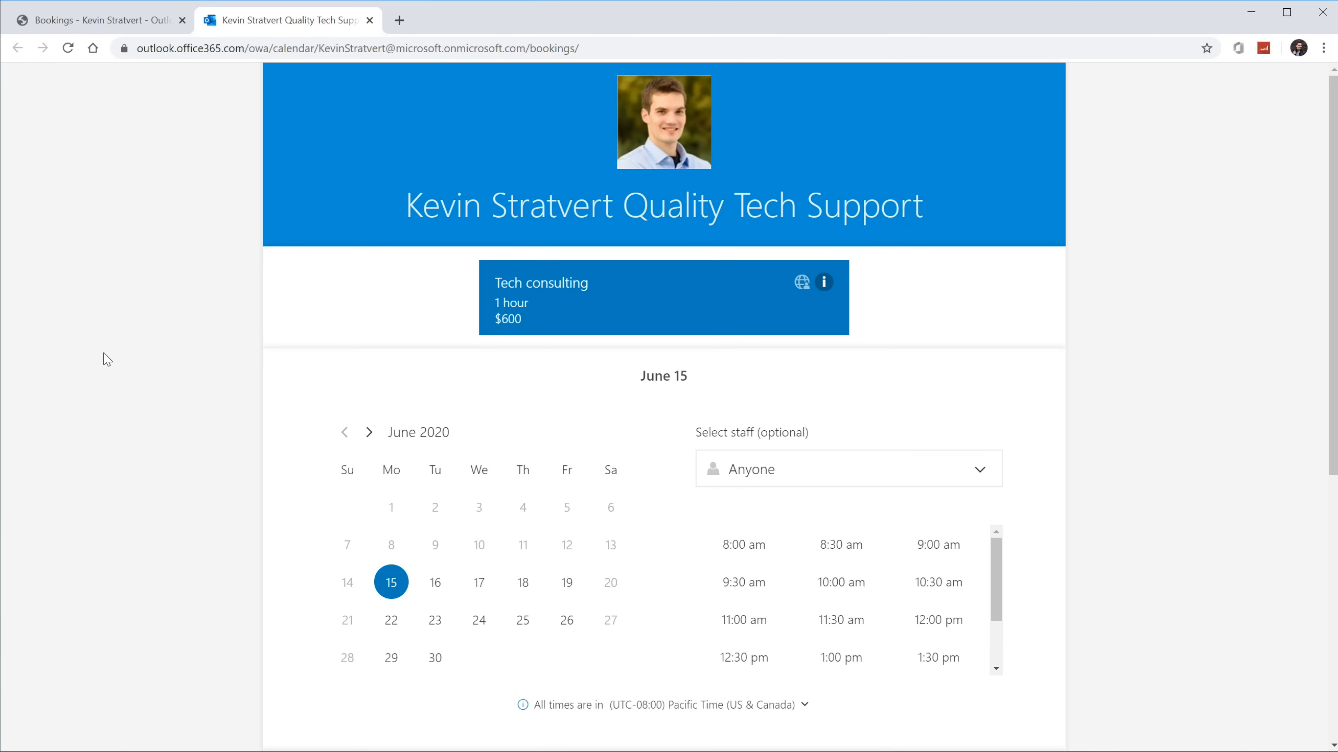
{"action": "scroll", "coordinate": [423, 529], "scroll_direction": "down", "scroll_amount": 1}
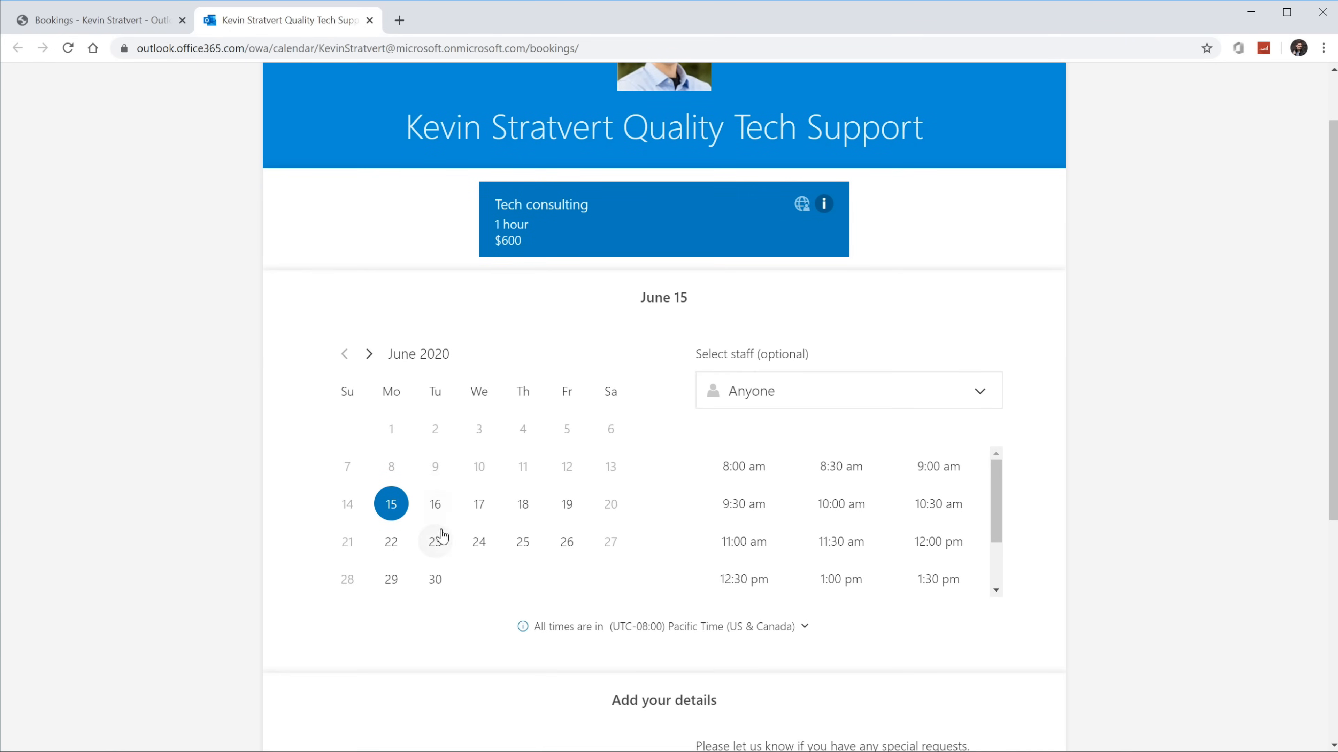
{"action": "left_click", "coordinate": [434, 507]}
{"action": "left_click", "coordinate": [399, 510]}
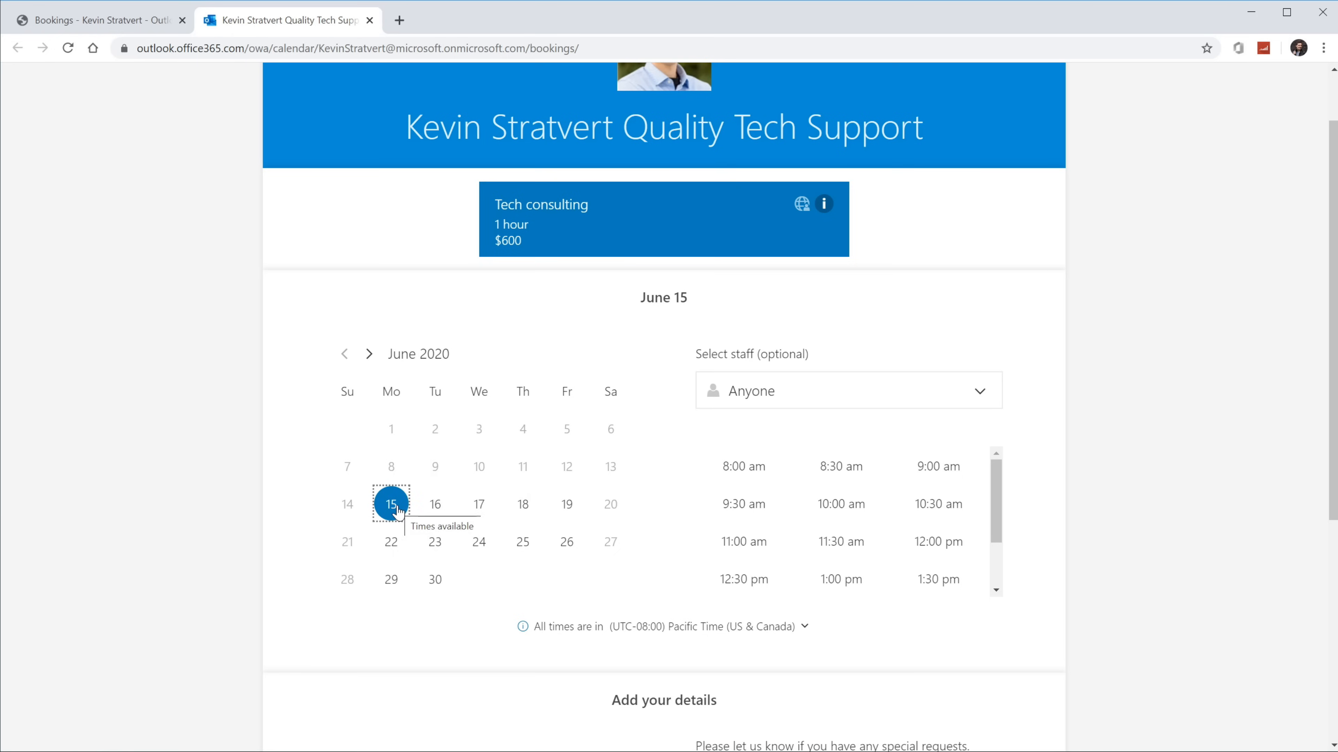
{"action": "scroll", "coordinate": [753, 474], "scroll_direction": "down", "scroll_amount": 4}
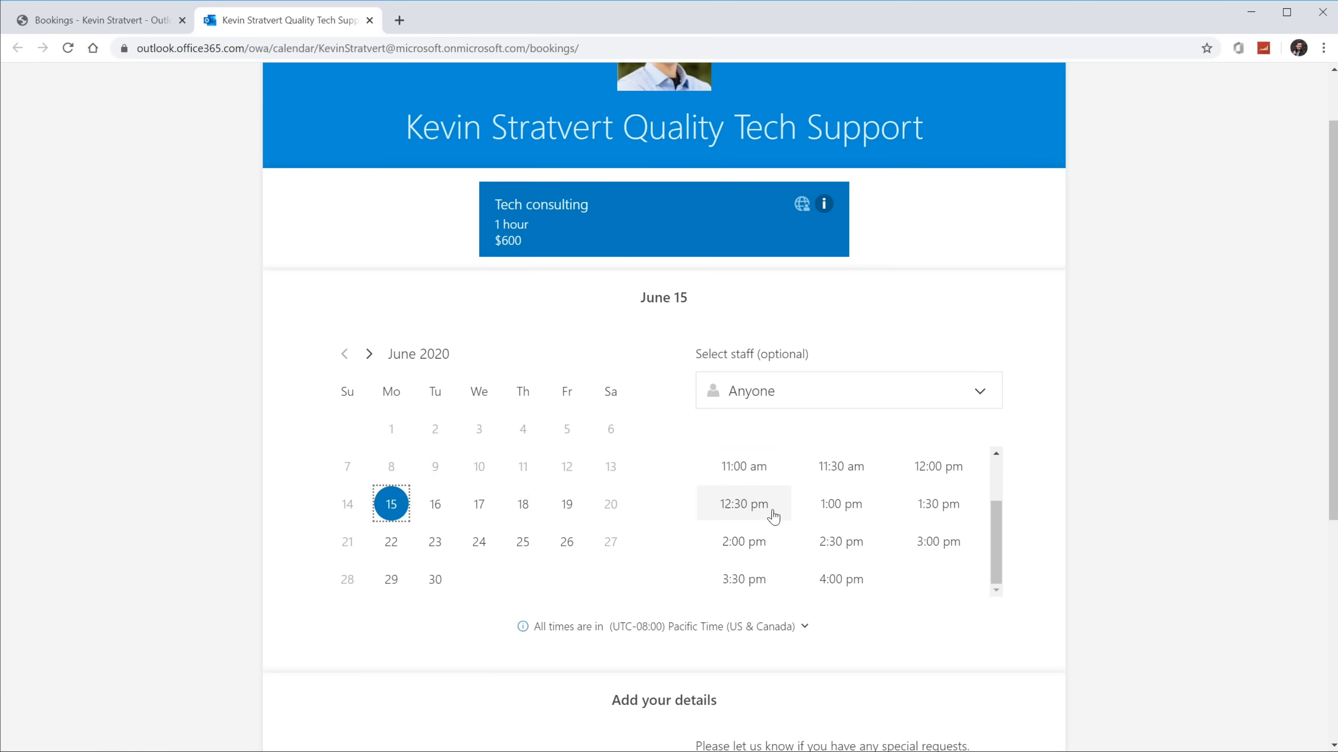
{"action": "scroll", "coordinate": [761, 527], "scroll_direction": "up", "scroll_amount": 6}
{"action": "scroll", "coordinate": [1002, 440], "scroll_direction": "down", "scroll_amount": 1}
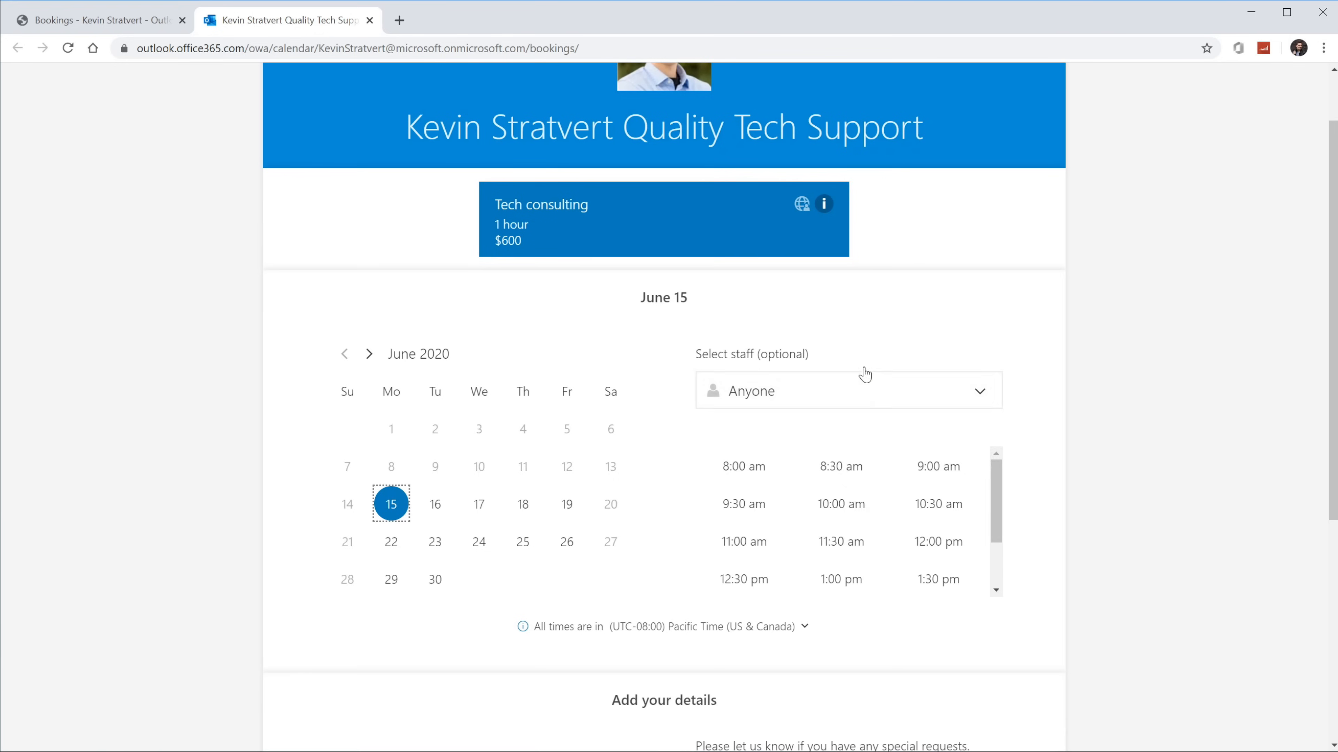
Step: Assign the first chosen staff member to the booking after trying the other one
{"action": "left_click", "coordinate": [837, 400]}
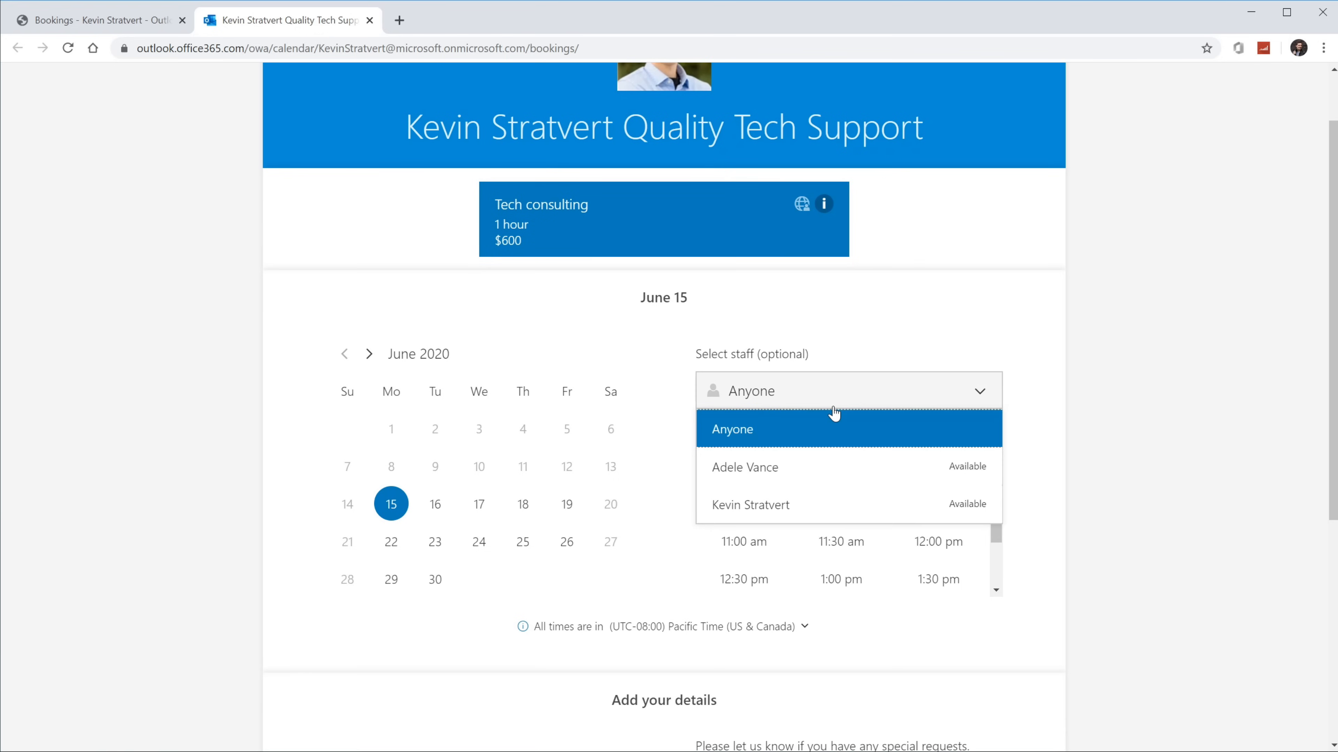
{"action": "left_click", "coordinate": [814, 513]}
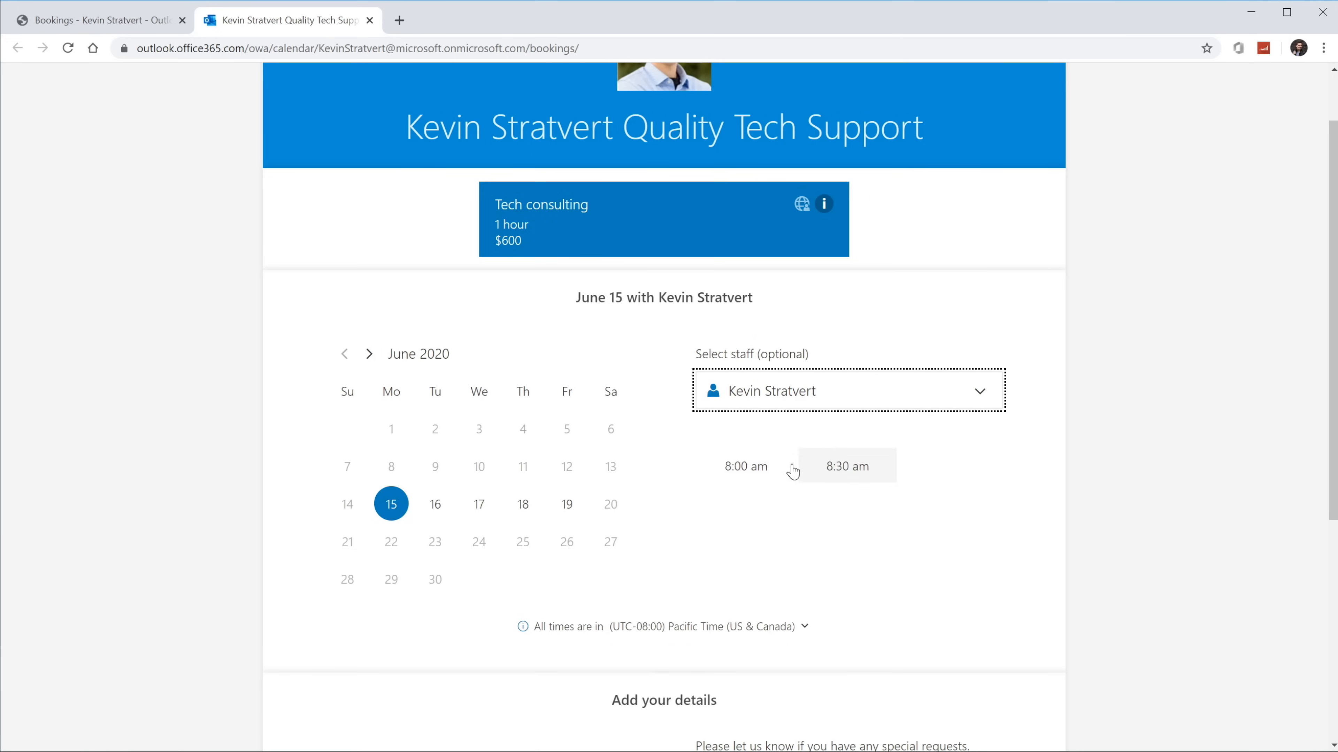
{"action": "left_click", "coordinate": [824, 400]}
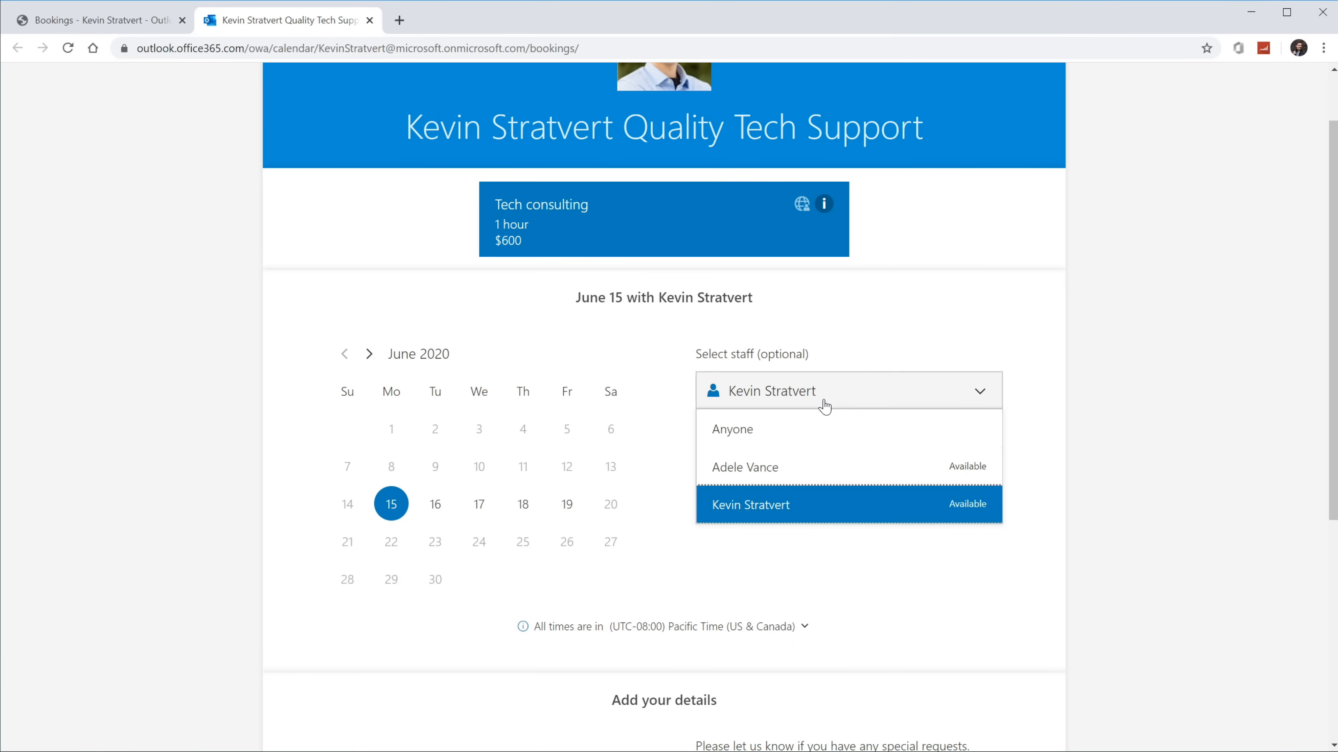
{"action": "left_click", "coordinate": [914, 481]}
{"action": "scroll", "coordinate": [943, 506], "scroll_direction": "down", "scroll_amount": 2}
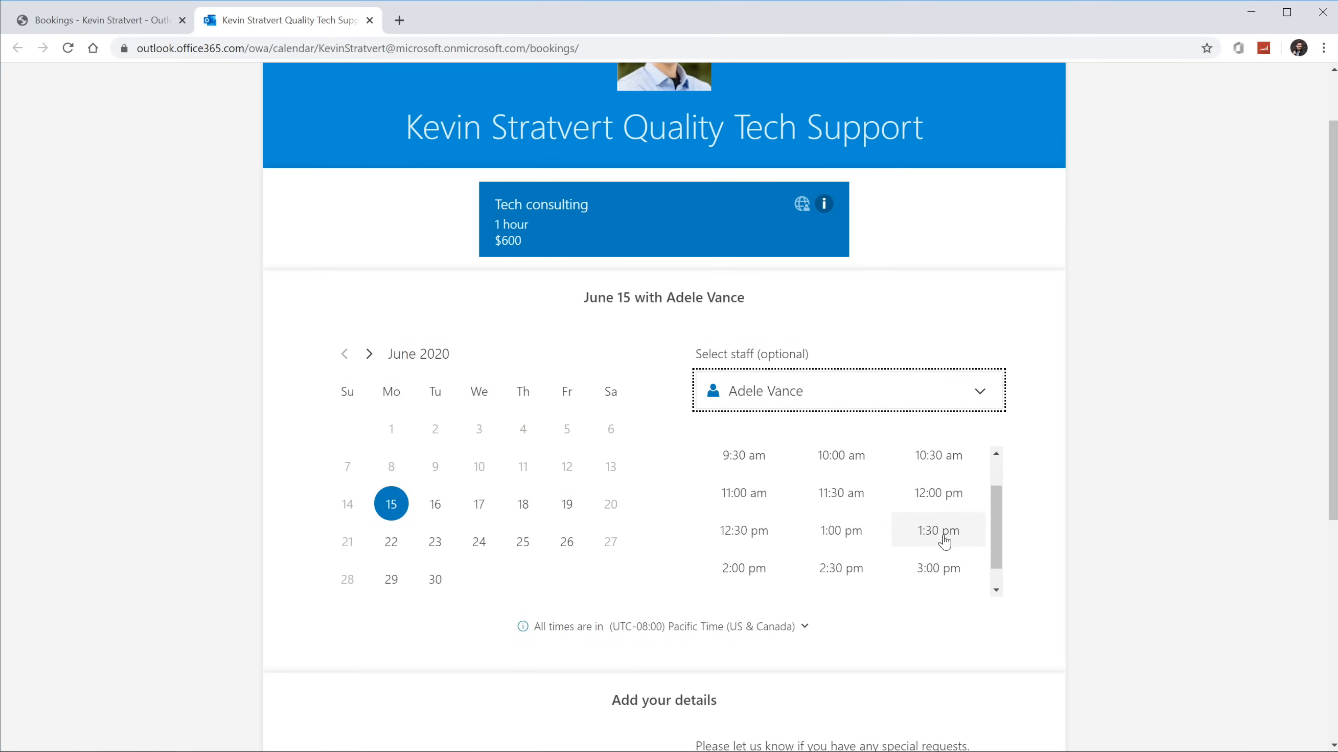
{"action": "scroll", "coordinate": [943, 535], "scroll_direction": "up", "scroll_amount": 2}
{"action": "left_click", "coordinate": [769, 391]}
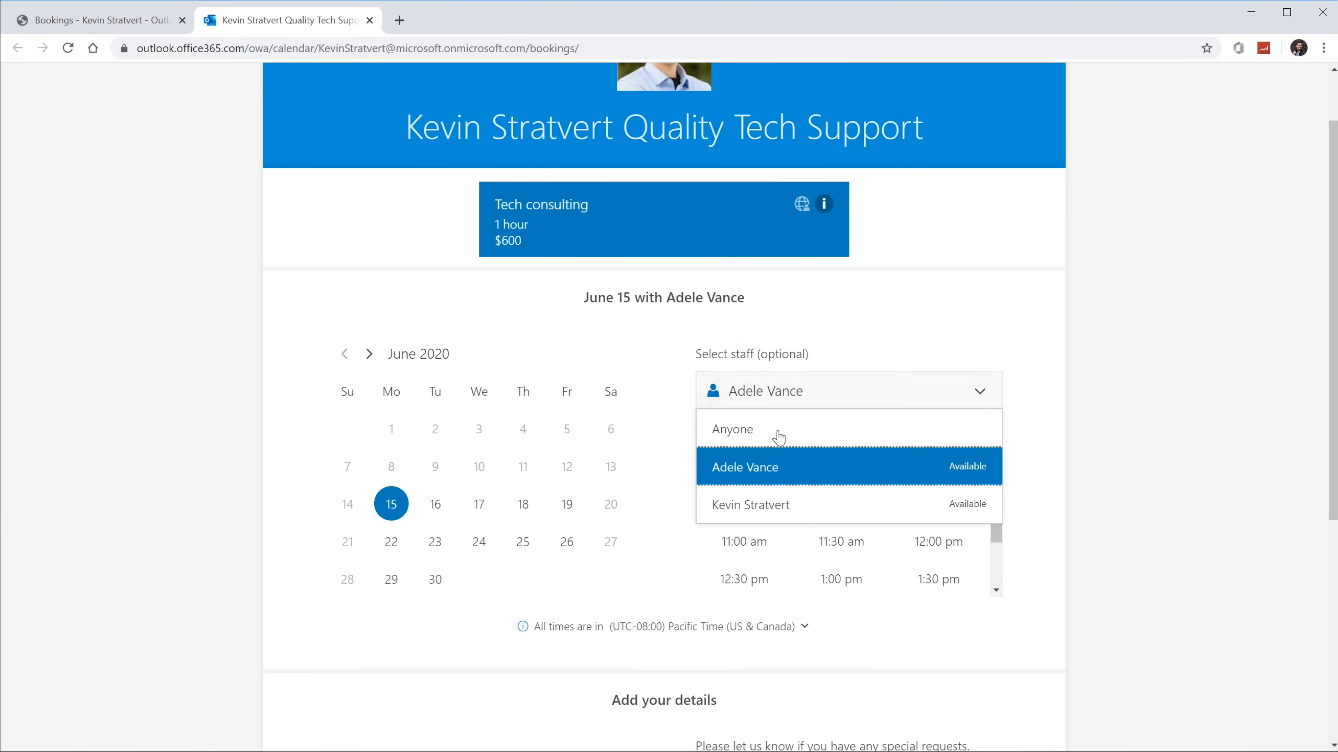
{"action": "left_click", "coordinate": [867, 505]}
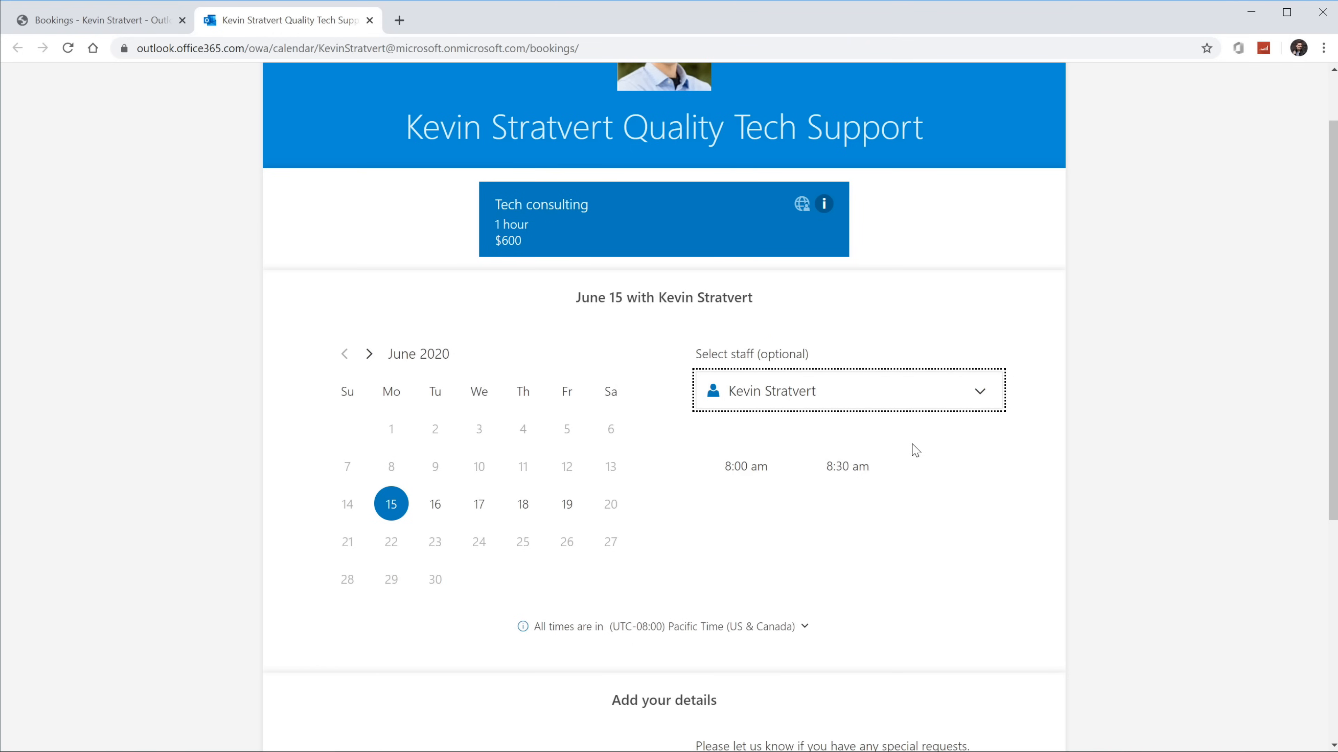
Step: Choose the 8:00 am time slot, keeping Pacific Time as the time zone
{"action": "left_click", "coordinate": [751, 474]}
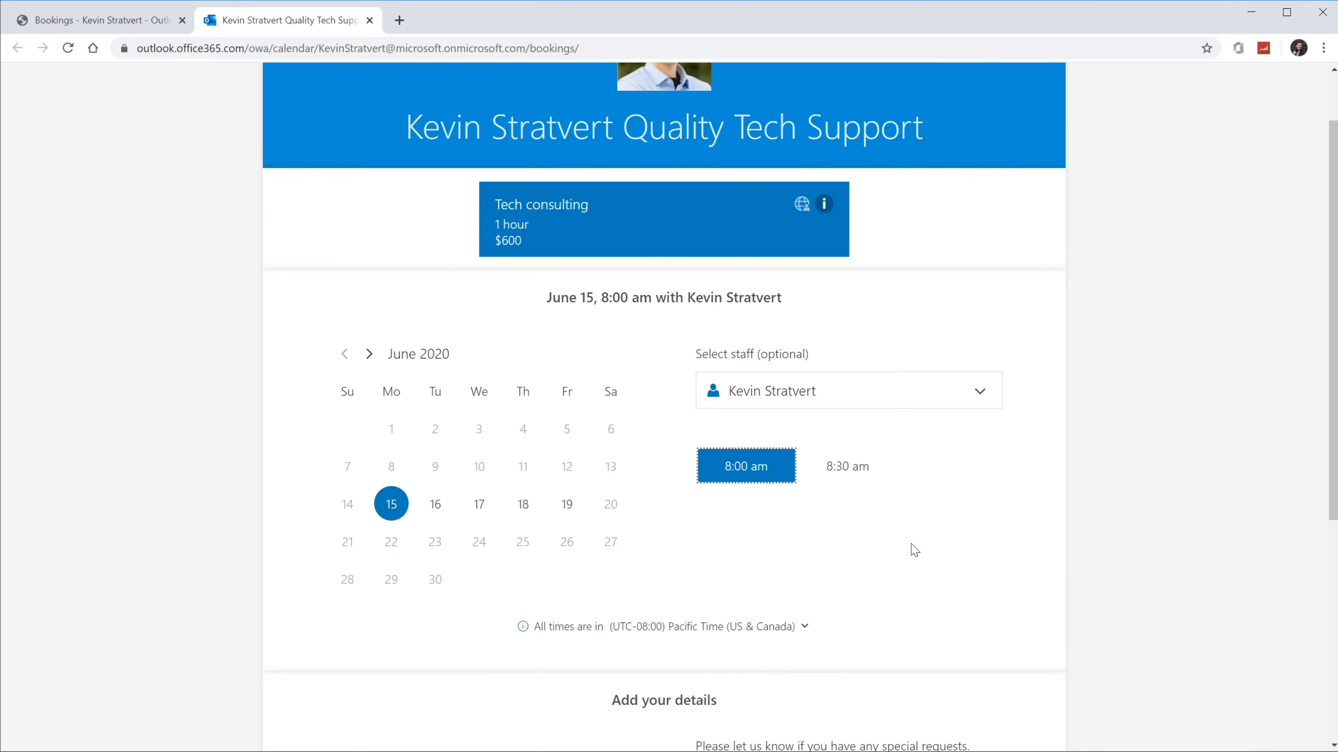
{"action": "scroll", "coordinate": [915, 550], "scroll_direction": "up", "scroll_amount": 2}
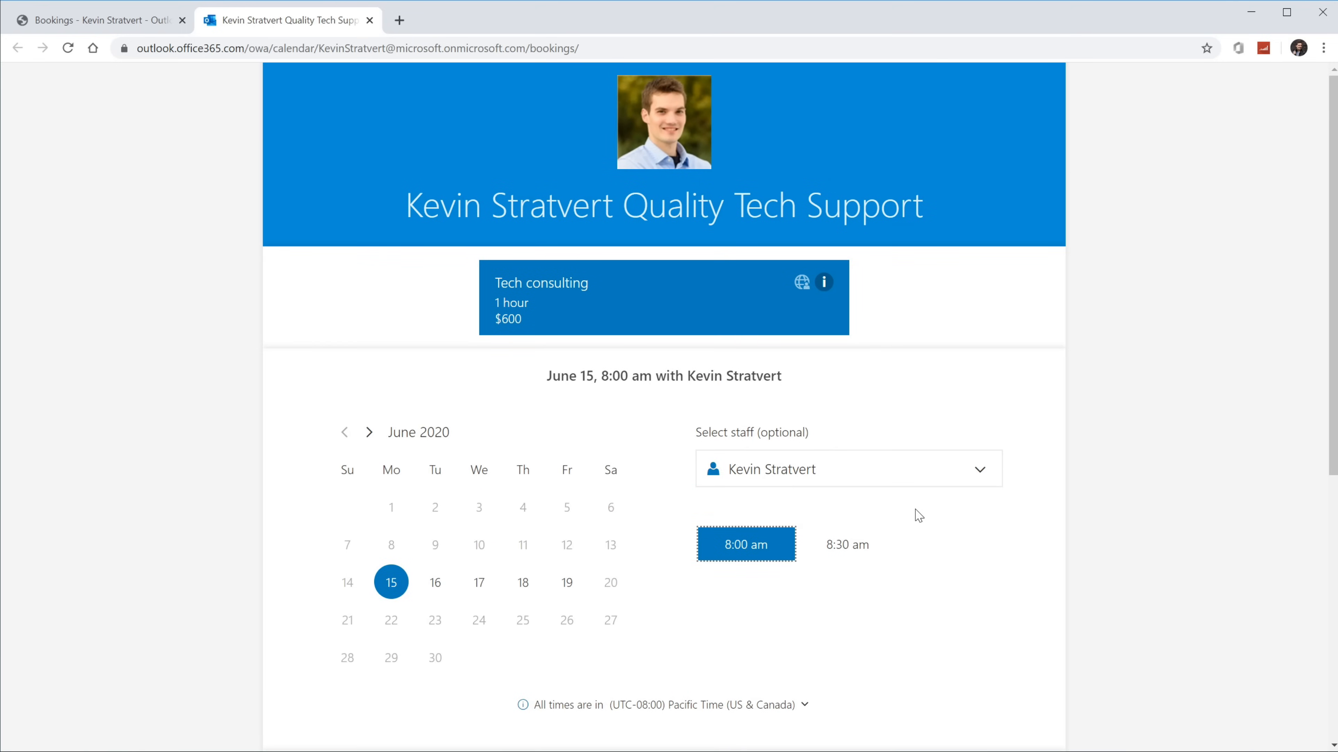
{"action": "scroll", "coordinate": [919, 516], "scroll_direction": "down", "scroll_amount": 3}
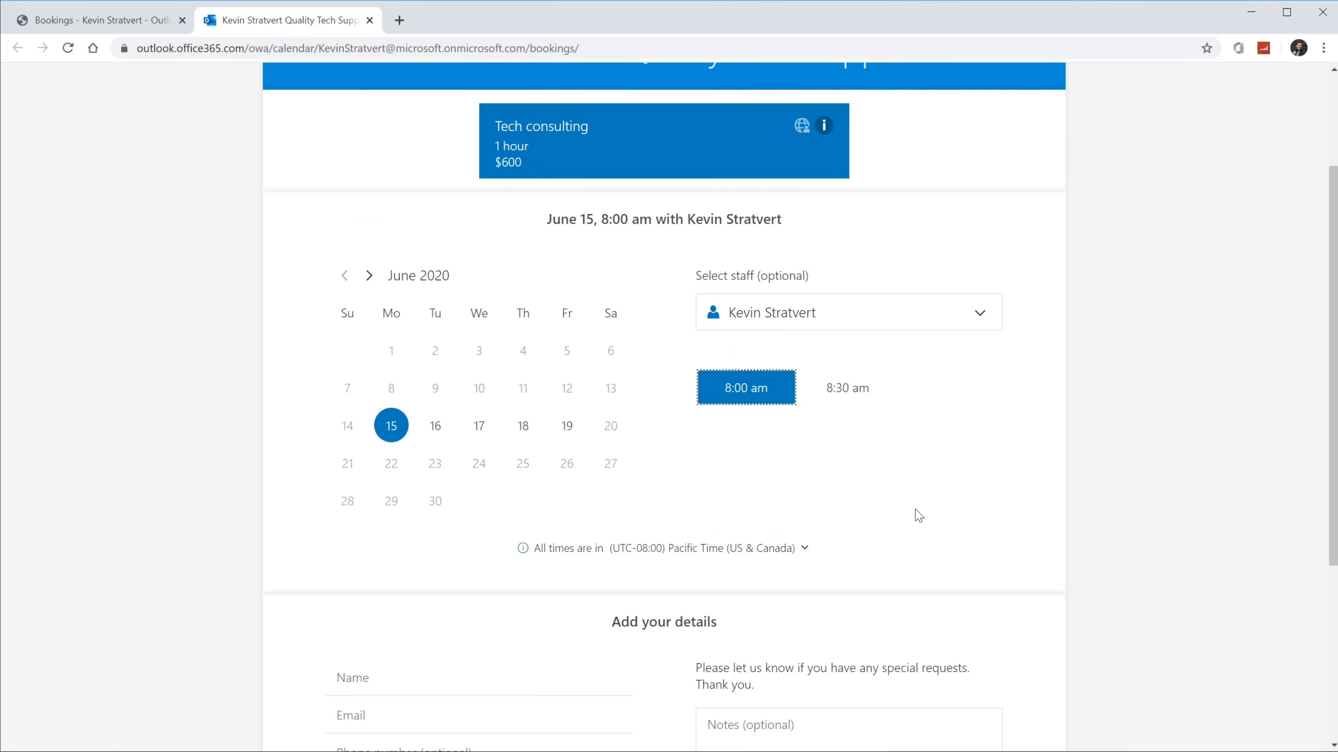
{"action": "scroll", "coordinate": [919, 516], "scroll_direction": "down", "scroll_amount": 1}
{"action": "left_click", "coordinate": [737, 477]}
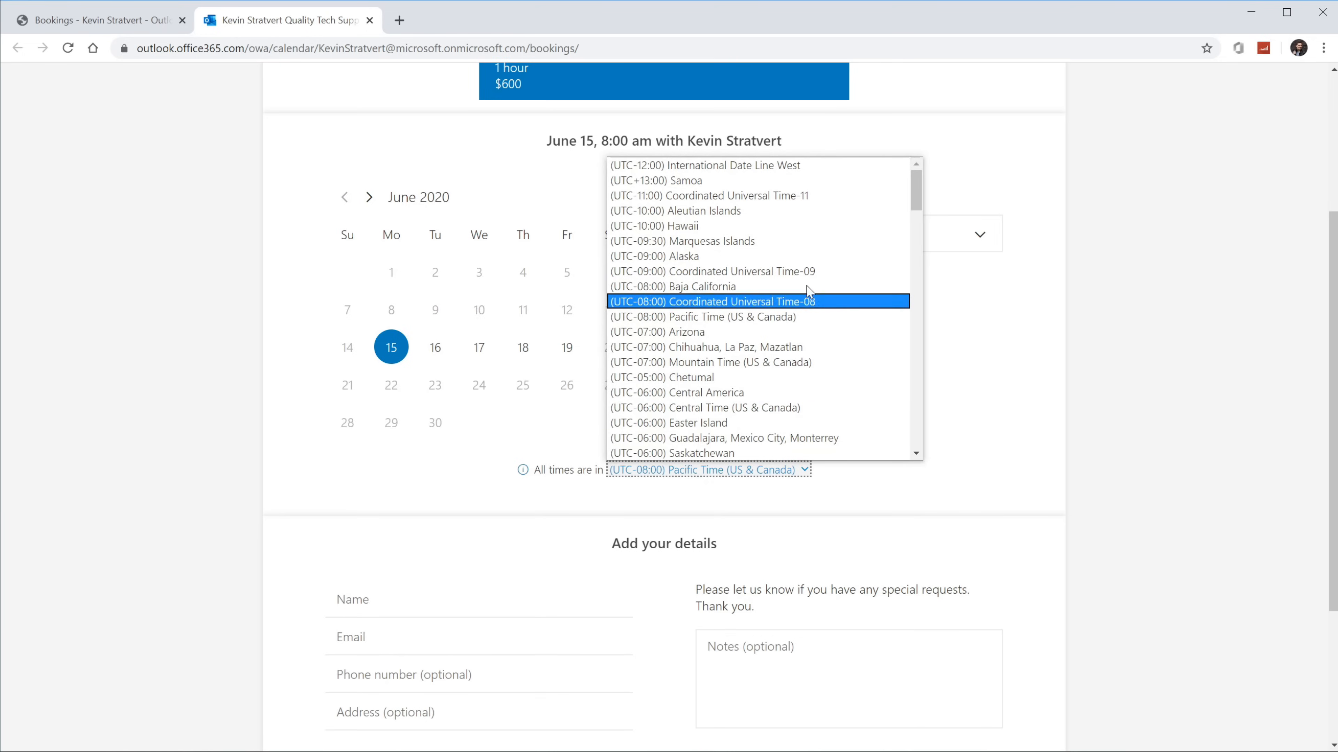
{"action": "left_click", "coordinate": [1024, 484]}
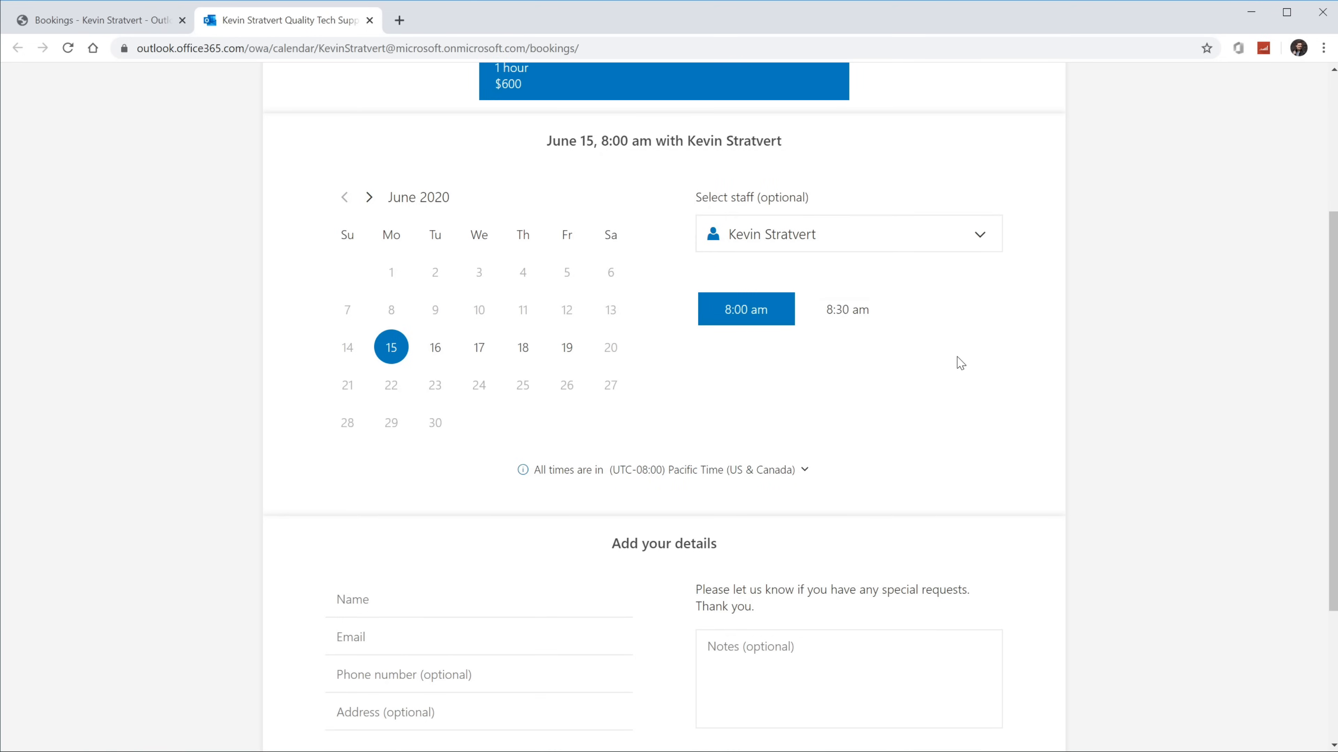
{"action": "scroll", "coordinate": [960, 363], "scroll_direction": "down", "scroll_amount": 1}
{"action": "scroll", "coordinate": [959, 363], "scroll_direction": "down", "scroll_amount": 3}
{"action": "left_click", "coordinate": [553, 365]}
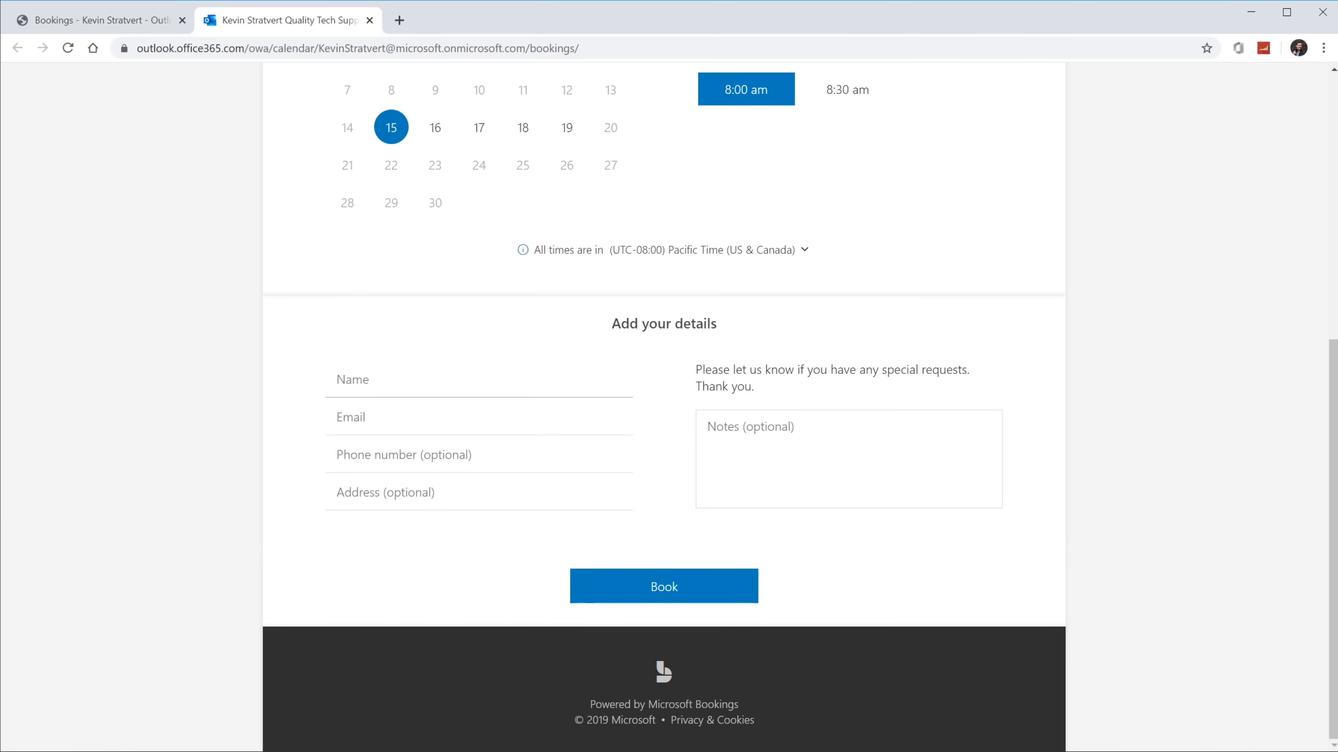
Step: Enter the test customer's full name and e-mail address
{"action": "left_click", "coordinate": [478, 380]}
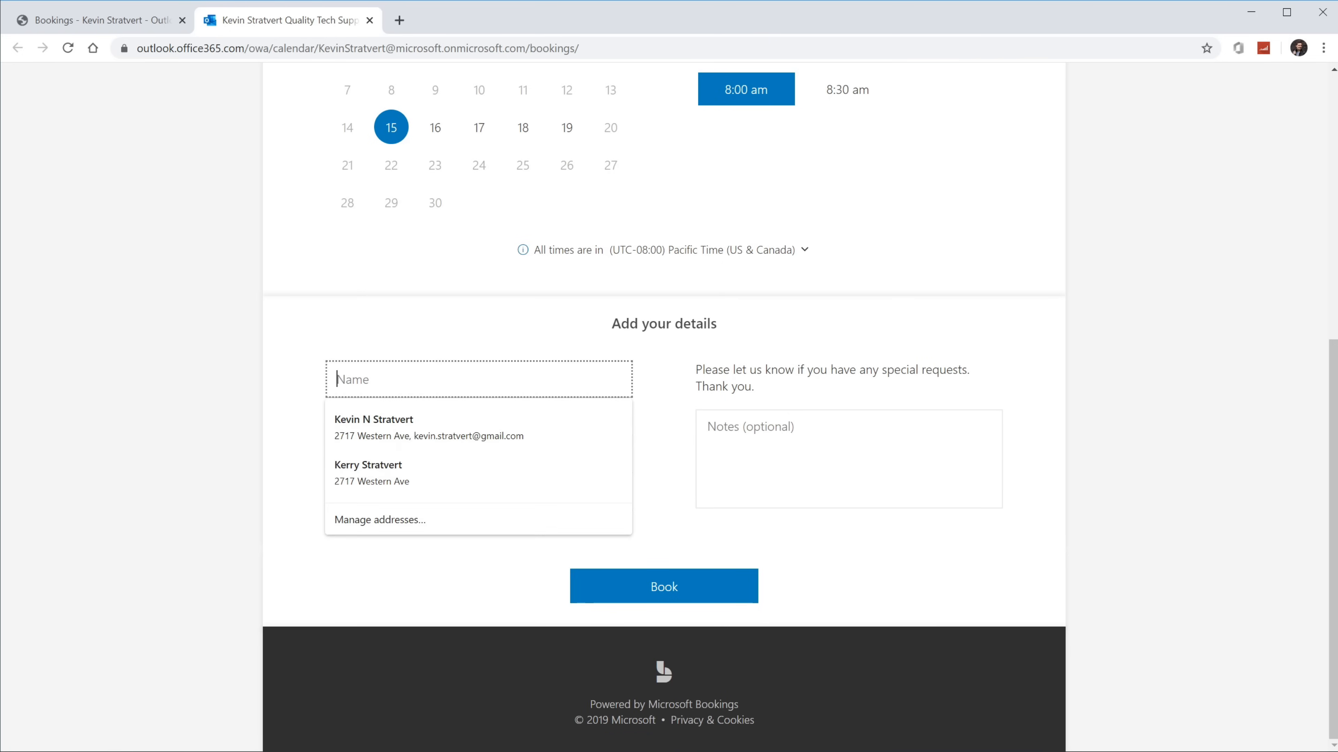
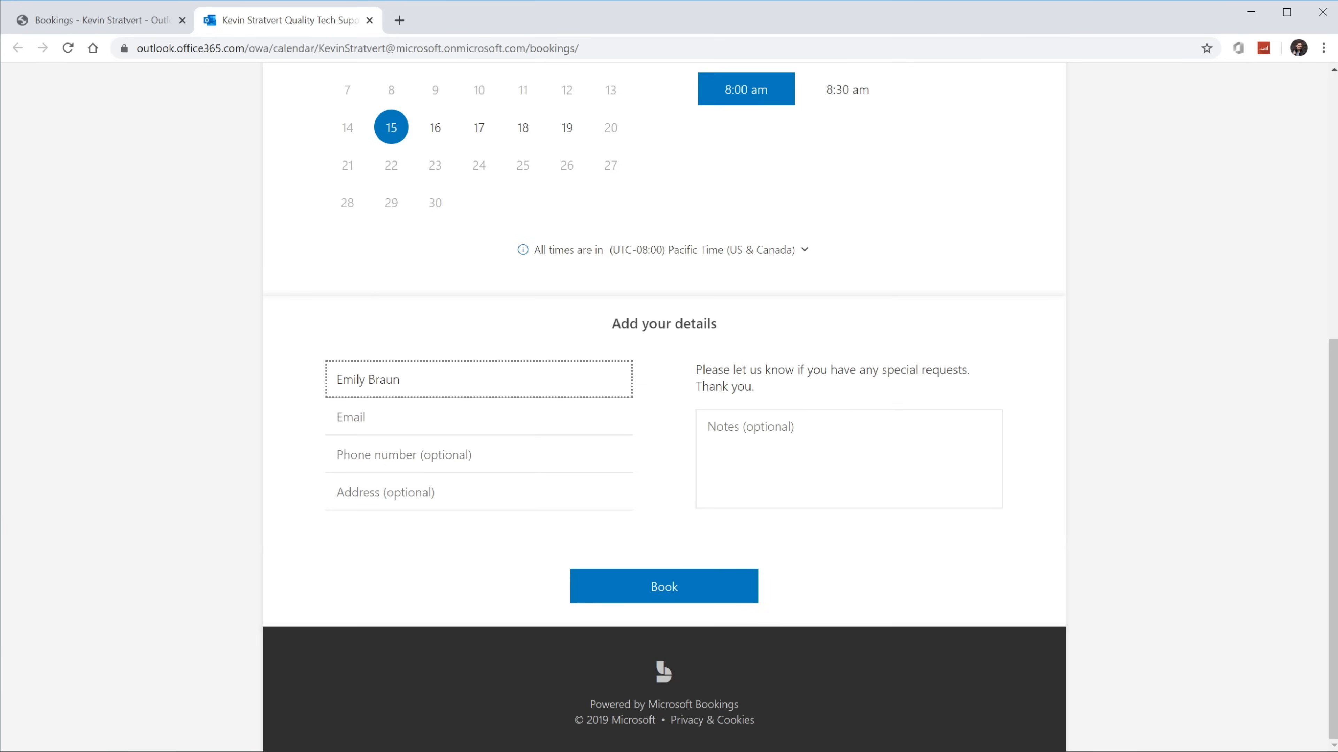
{"action": "left_click", "coordinate": [478, 417]}
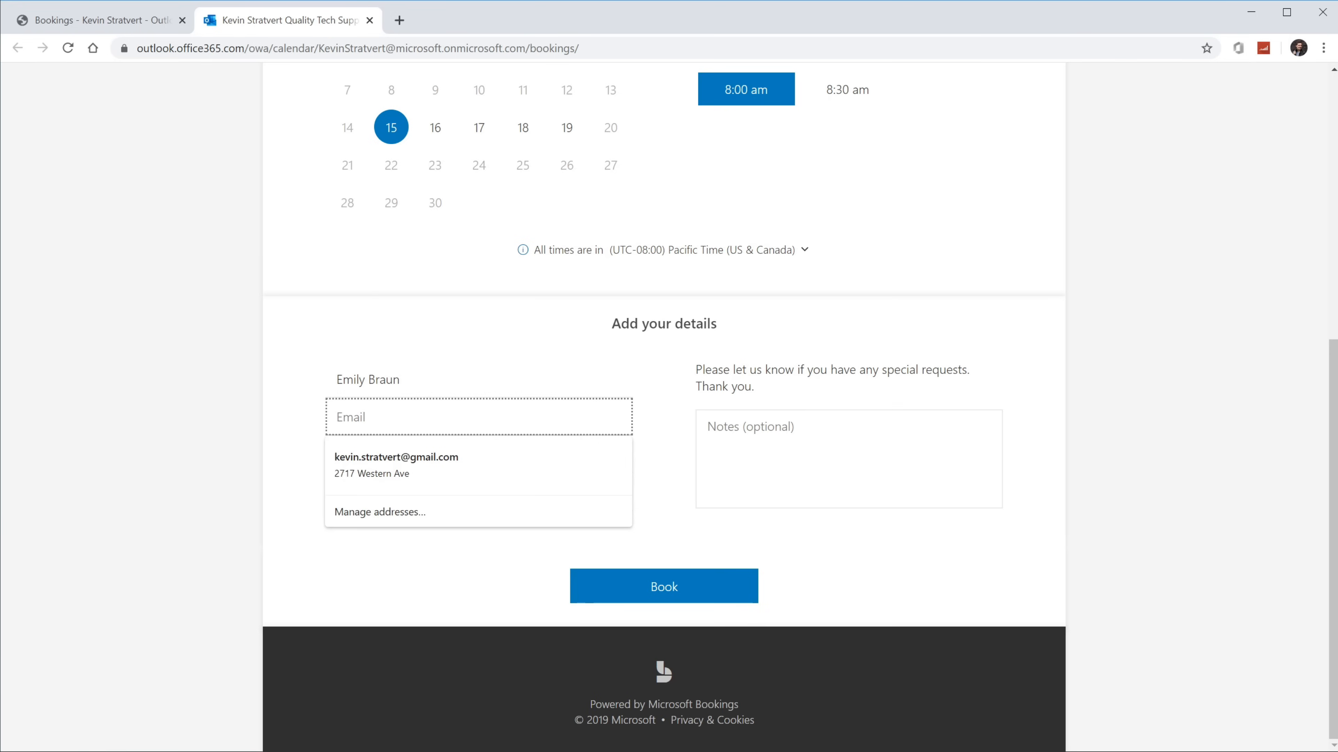
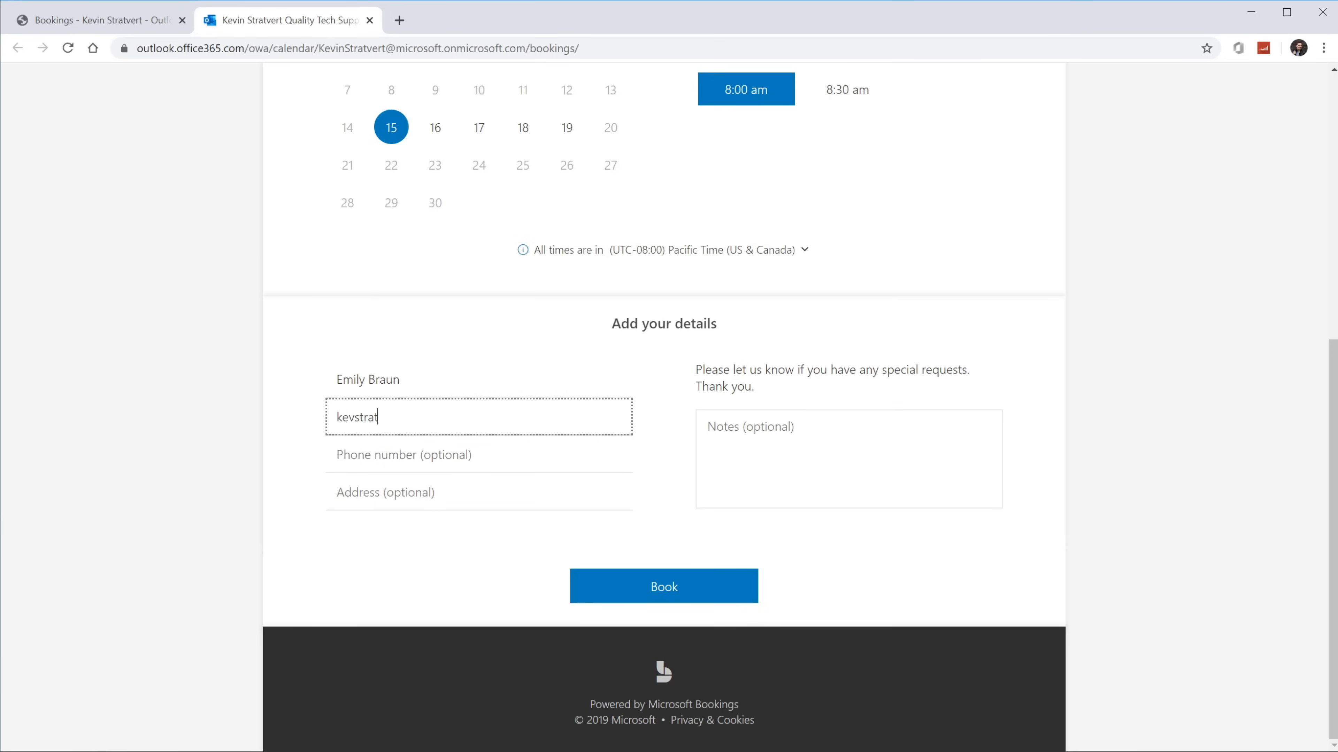
{"action": "left_click", "coordinate": [157, 411]}
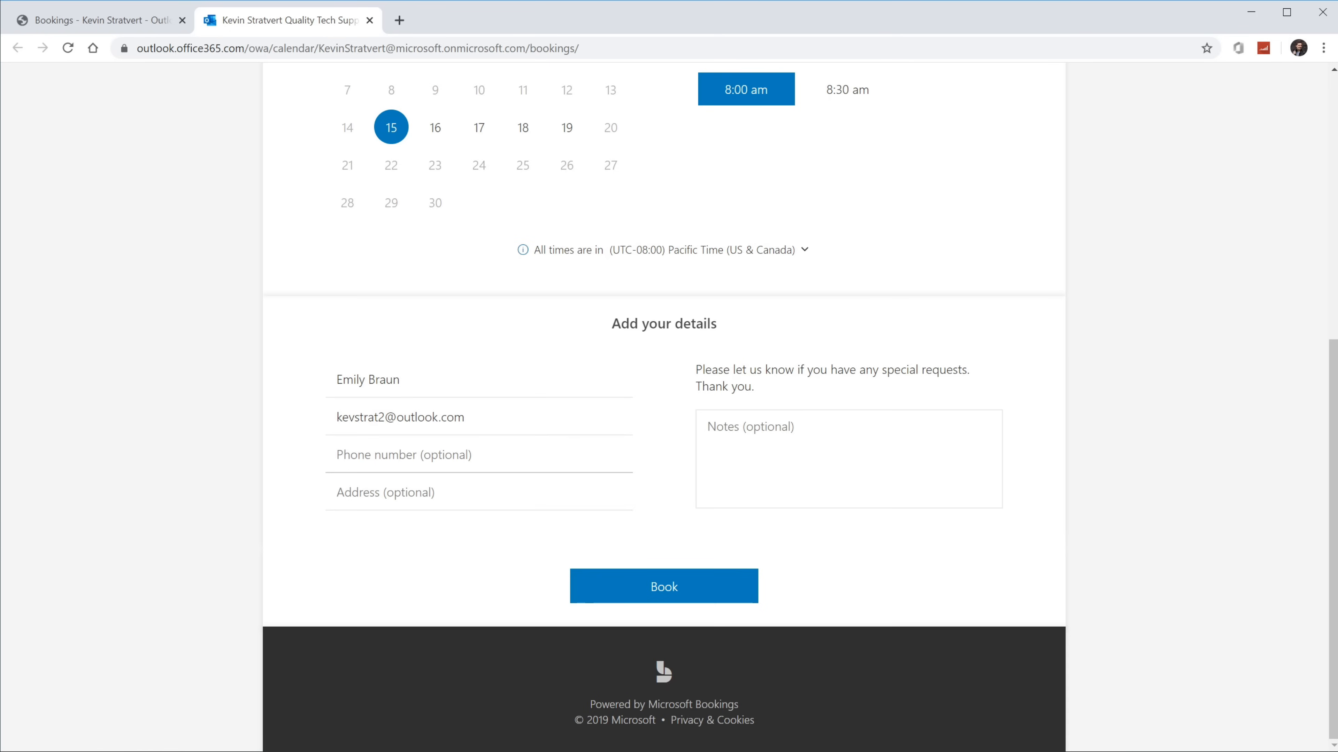
Step: Add a special-request note, submit the booking, and dismiss the confirmation
{"action": "left_click", "coordinate": [821, 454]}
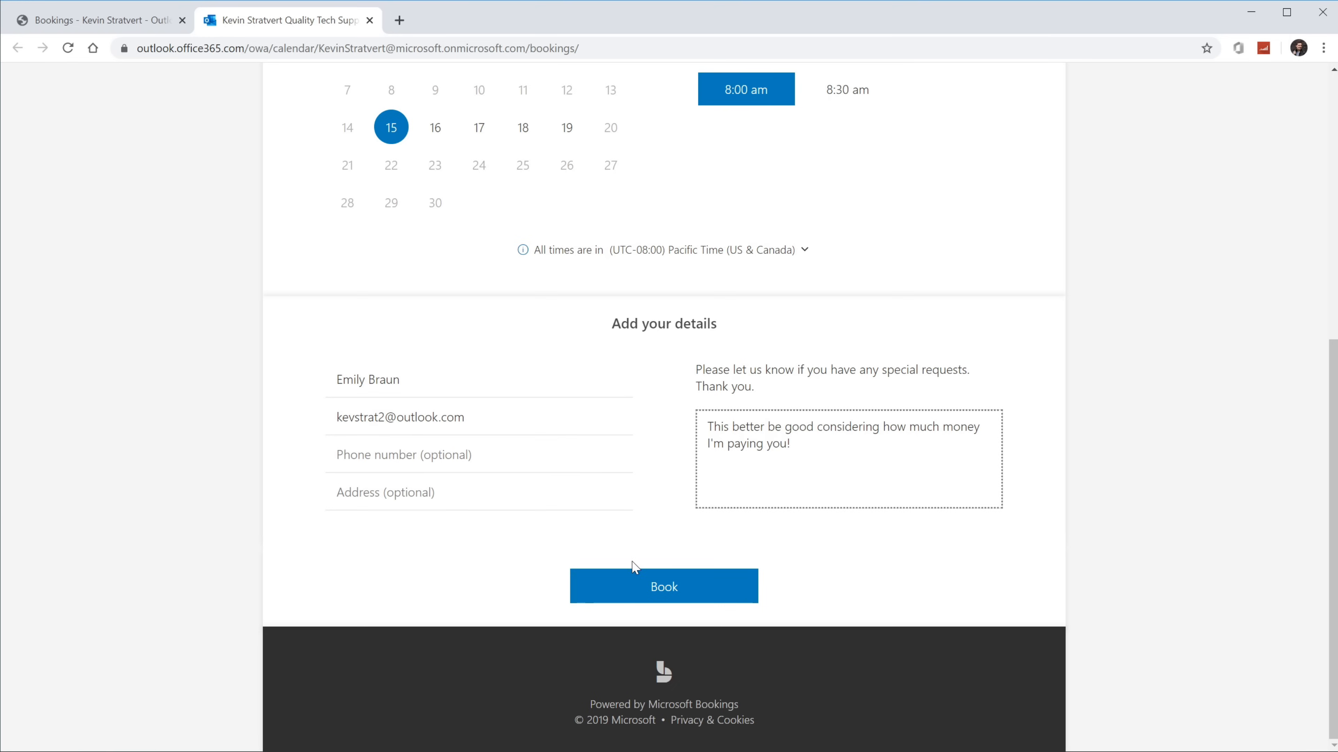
{"action": "left_click", "coordinate": [696, 593]}
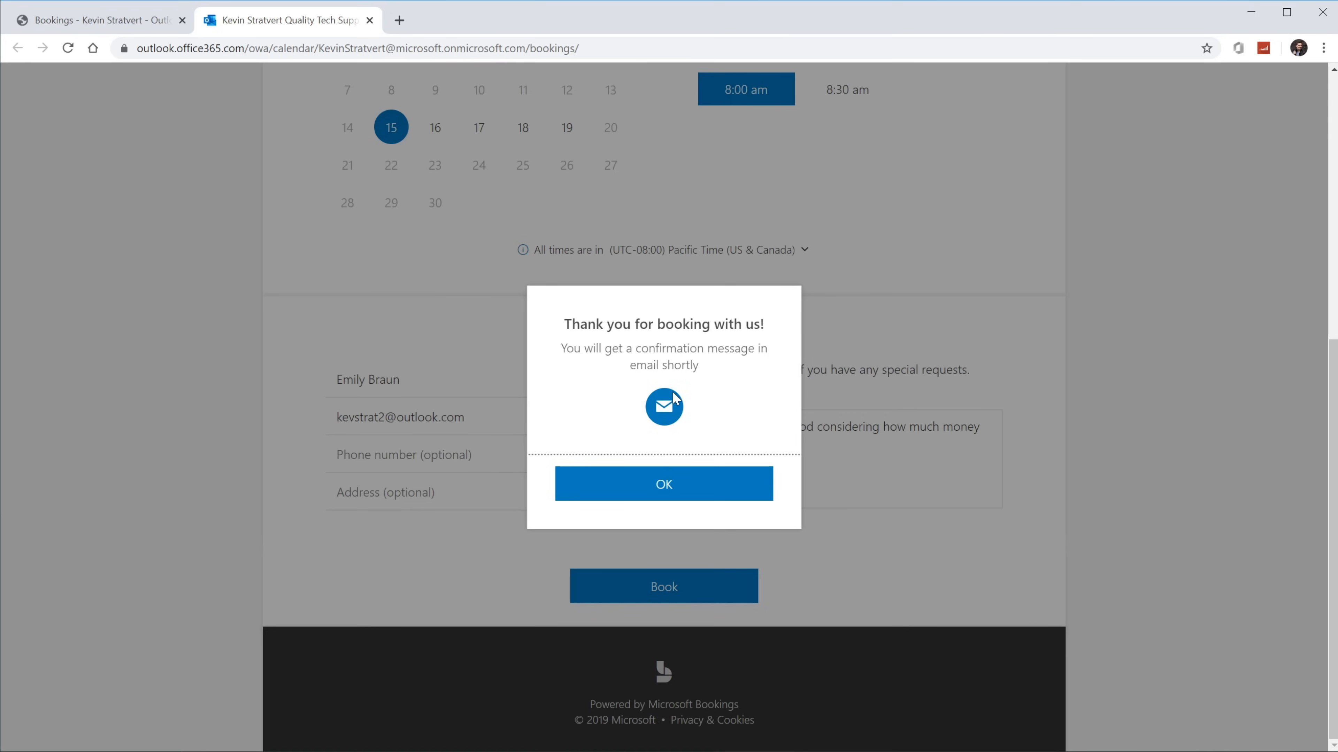
{"action": "left_click", "coordinate": [665, 490]}
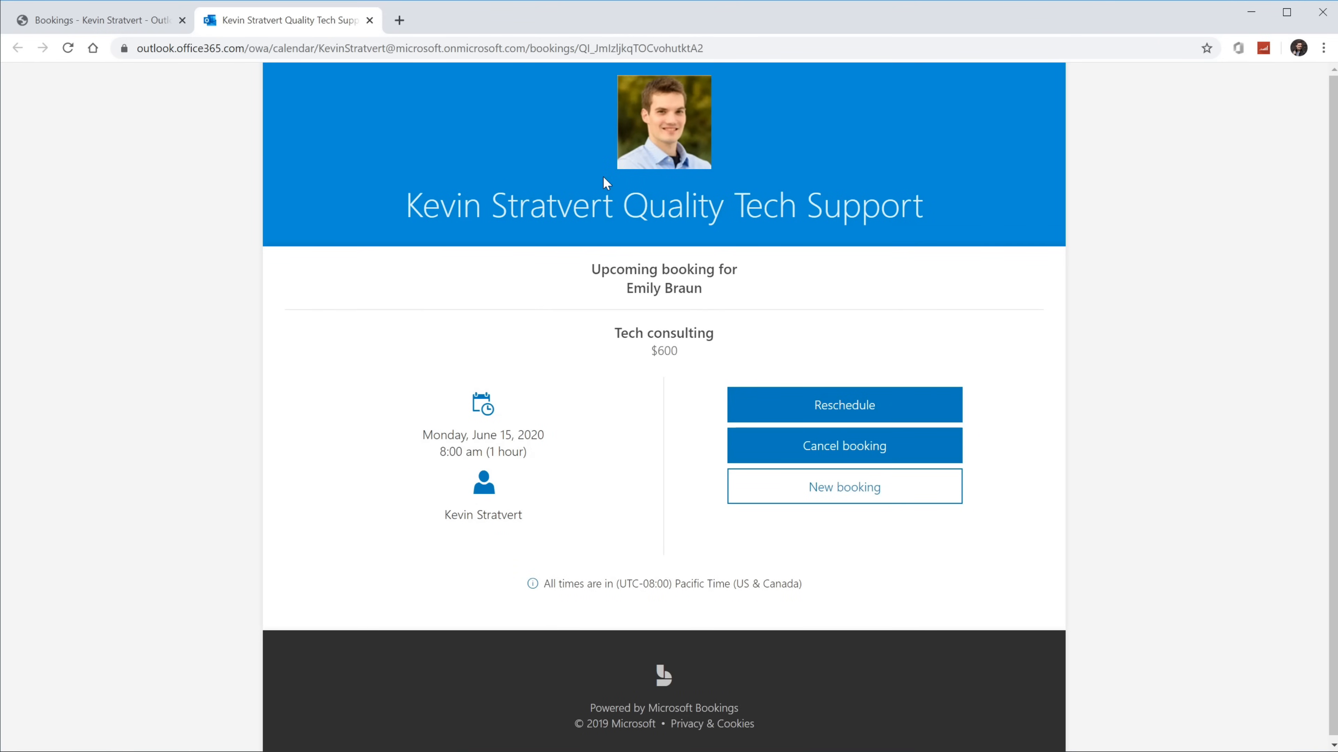
Step: Highlight the booking's time, duration and assigned staff member, then switch to Outlook
{"action": "left_click_drag", "start_coordinate": [419, 448], "coordinate": [531, 450]}
{"action": "left_click_drag", "start_coordinate": [452, 515], "coordinate": [555, 522]}
{"action": "left_click", "coordinate": [550, 521]}
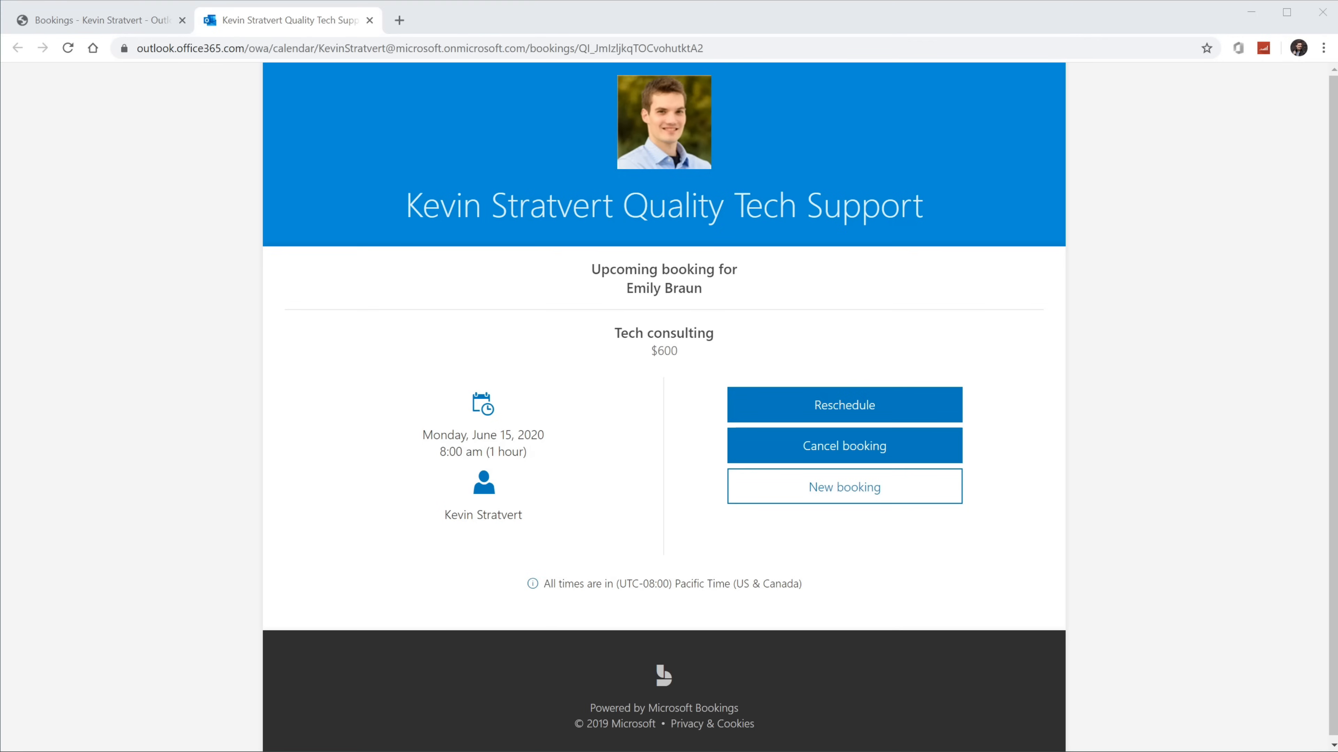
{"action": "key", "text": "alt+Tab"}
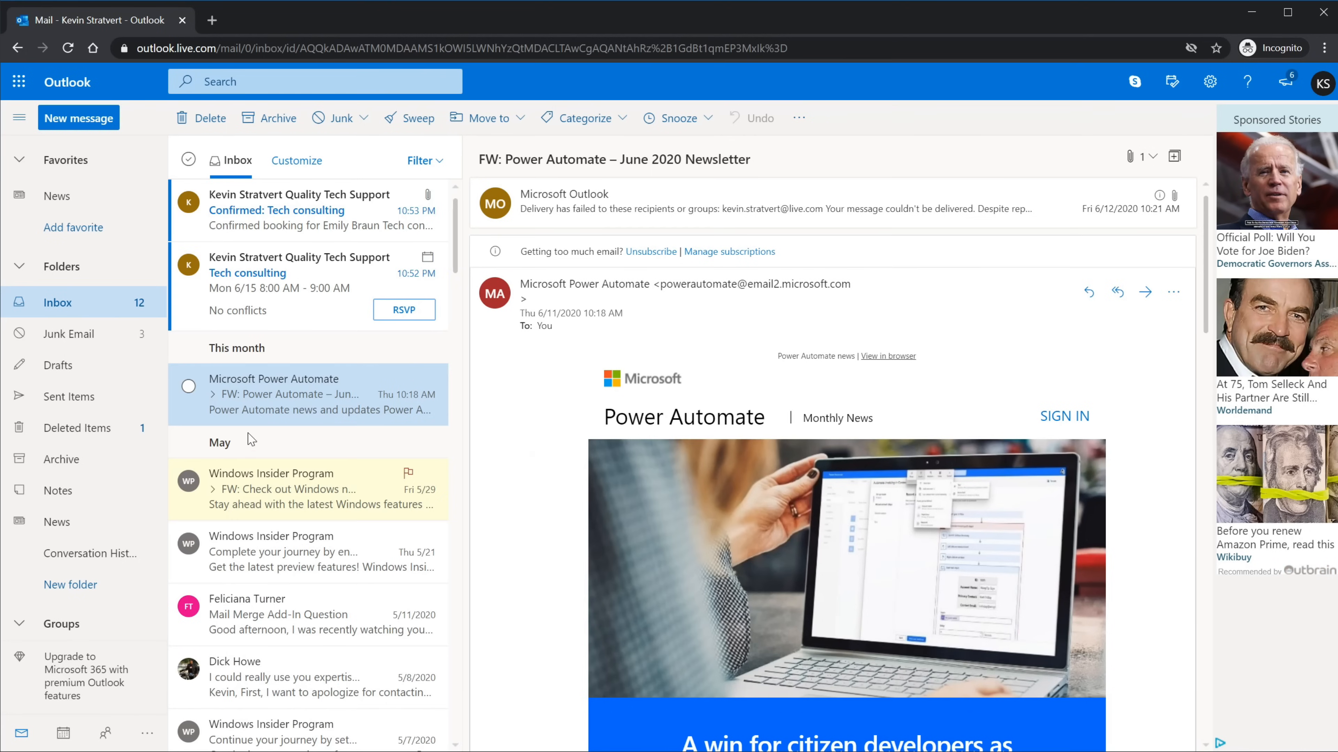
Step: Accept the Tech consulting invite for Mon 6/15, 8:00–9:00 AM, and show the calendar
{"action": "left_click", "coordinate": [304, 276]}
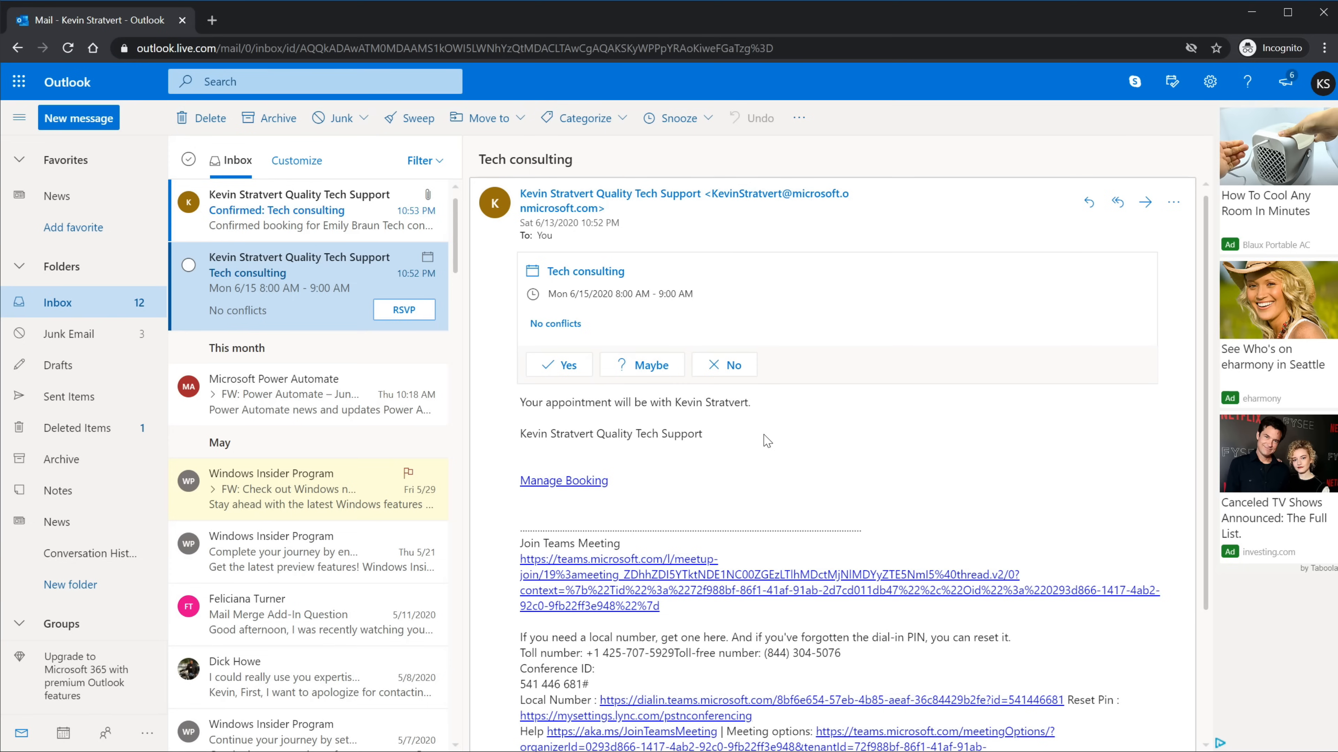
{"action": "left_click", "coordinate": [559, 364]}
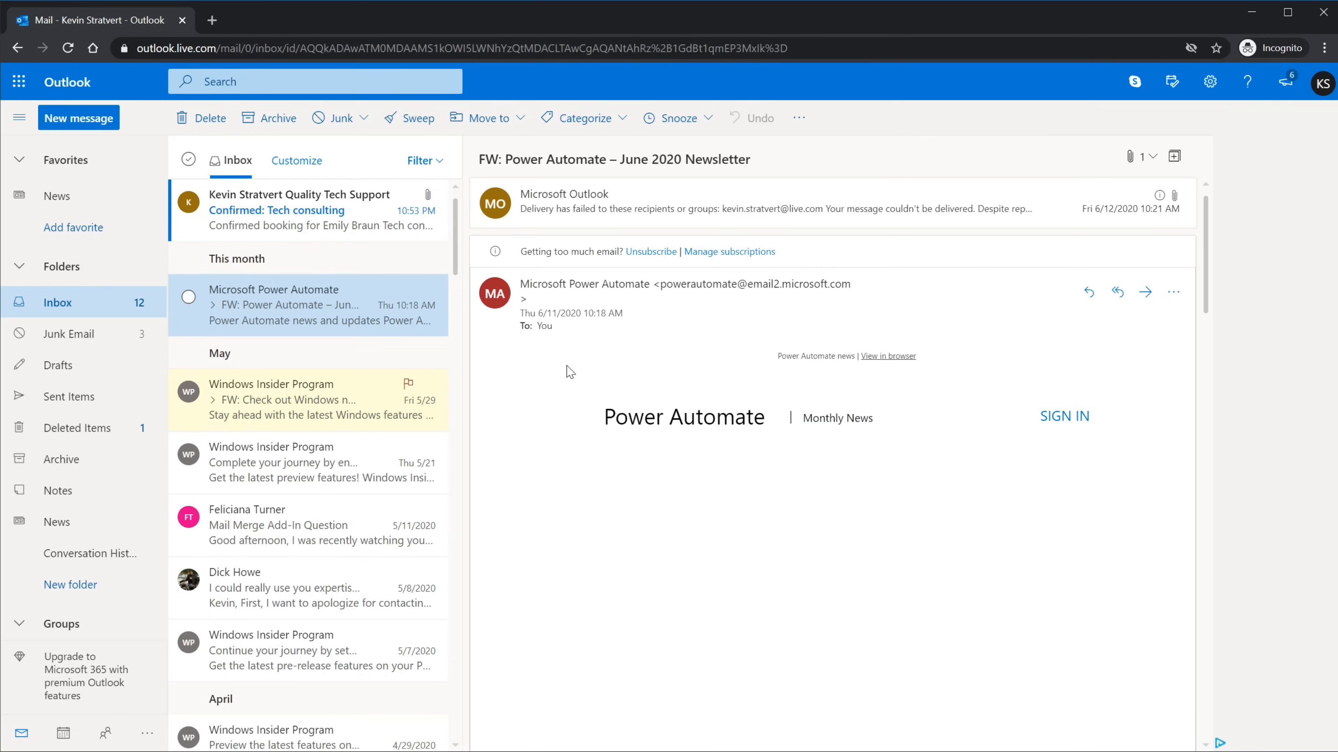
{"action": "left_click", "coordinate": [62, 733]}
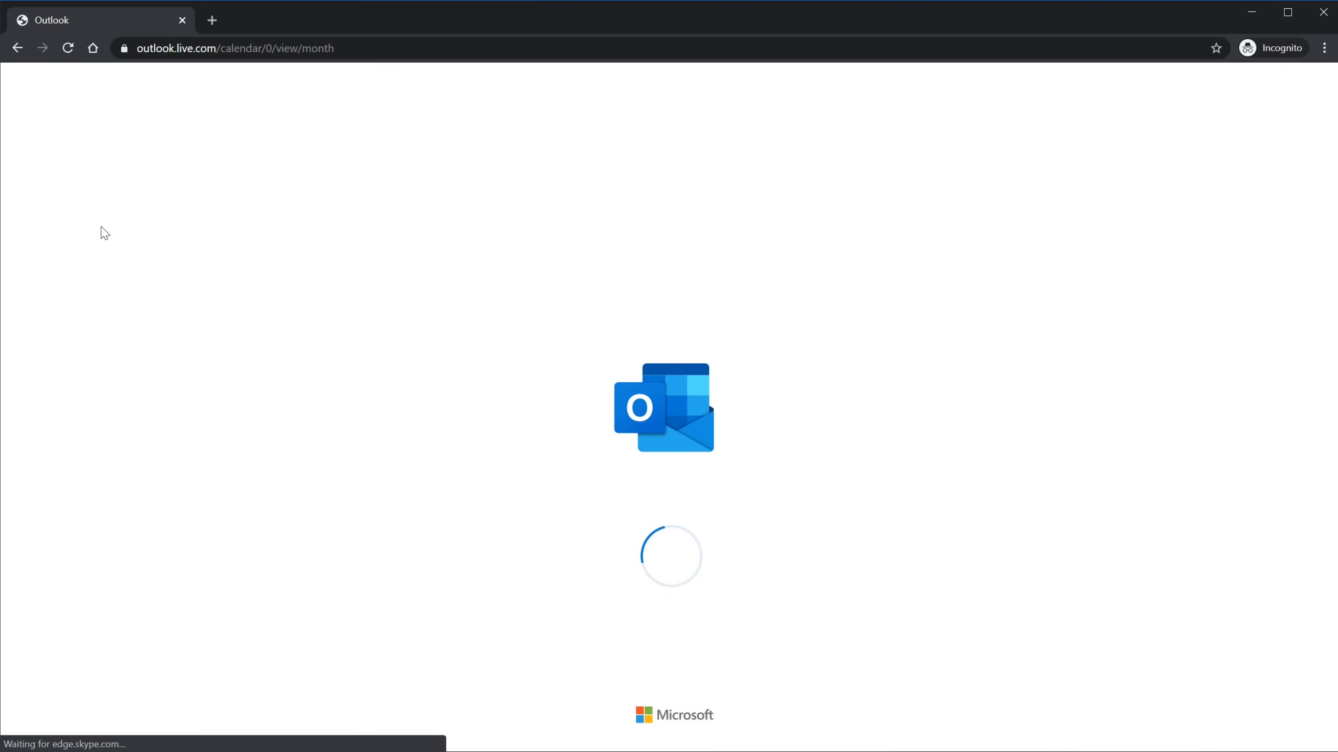
Step: Check the 8 AM Tech consulting event on June 15, then go back to Mail
{"action": "left_click", "coordinate": [90, 250]}
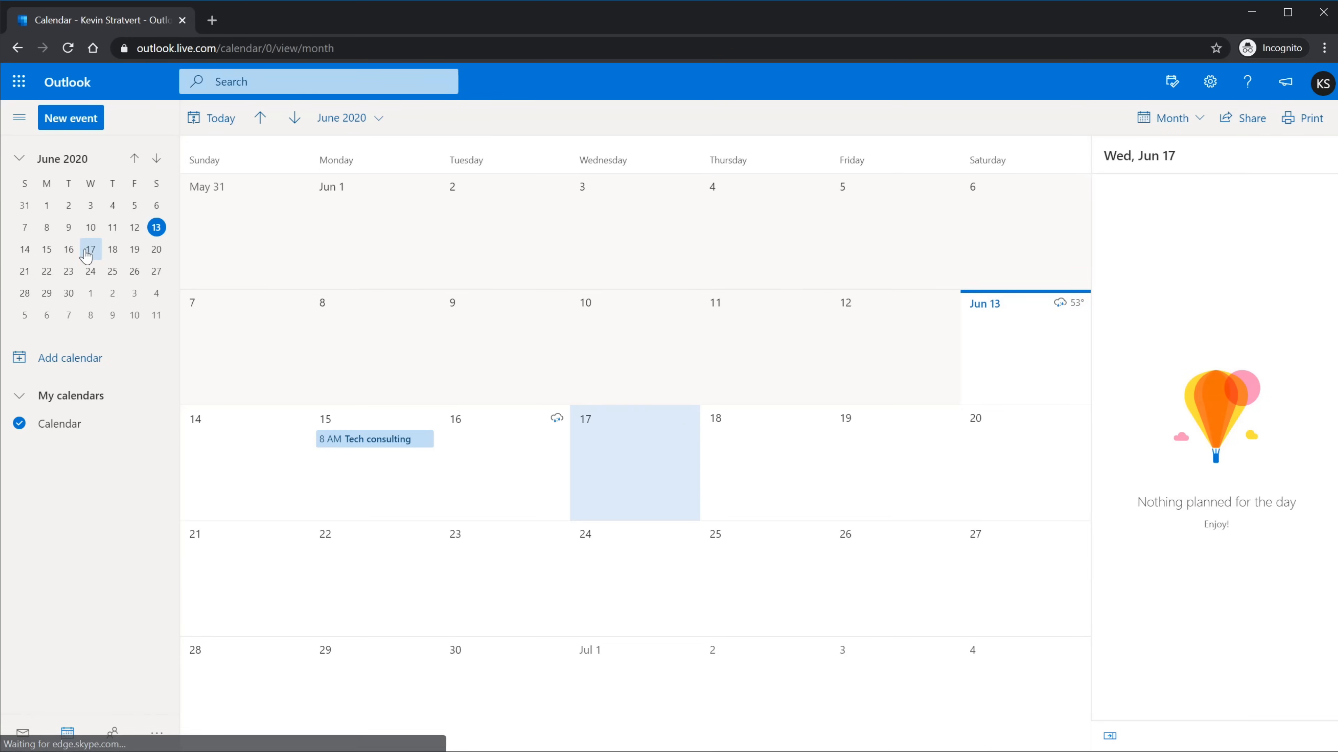
{"action": "left_click", "coordinate": [55, 254]}
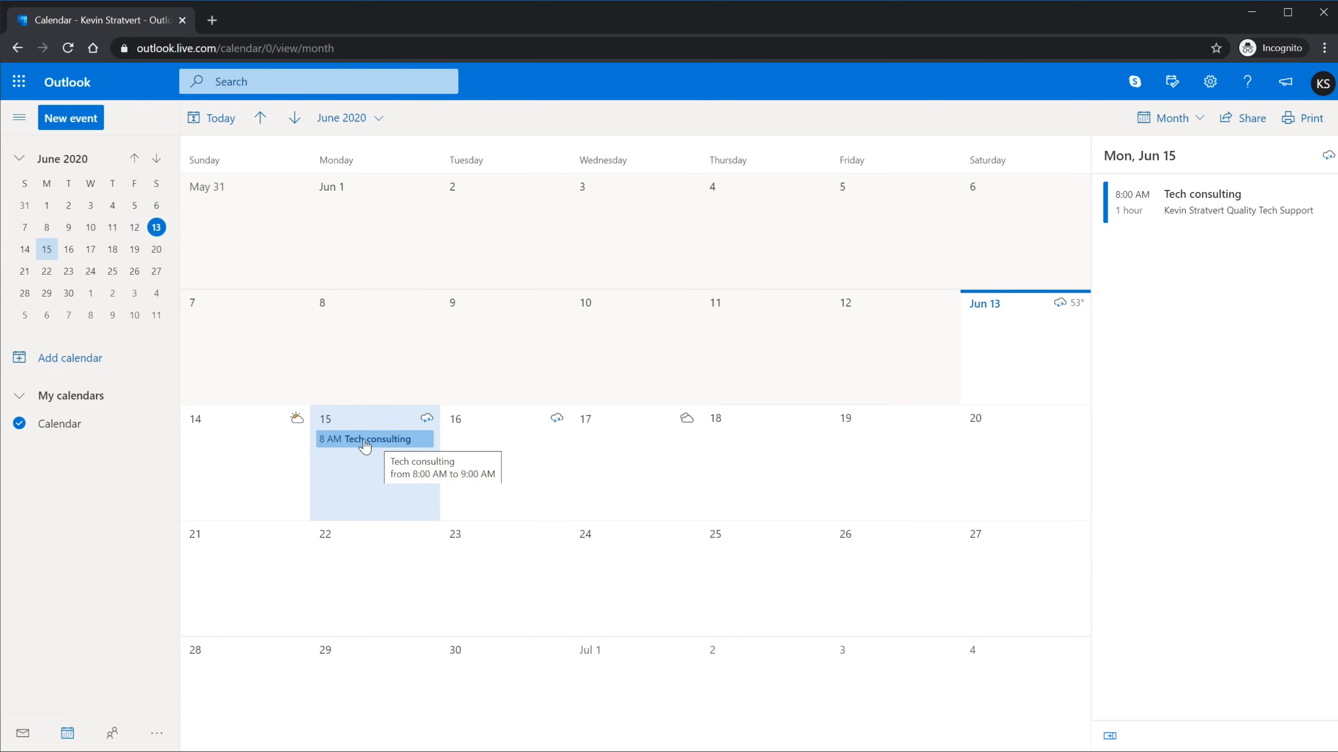
{"action": "left_click", "coordinate": [22, 734]}
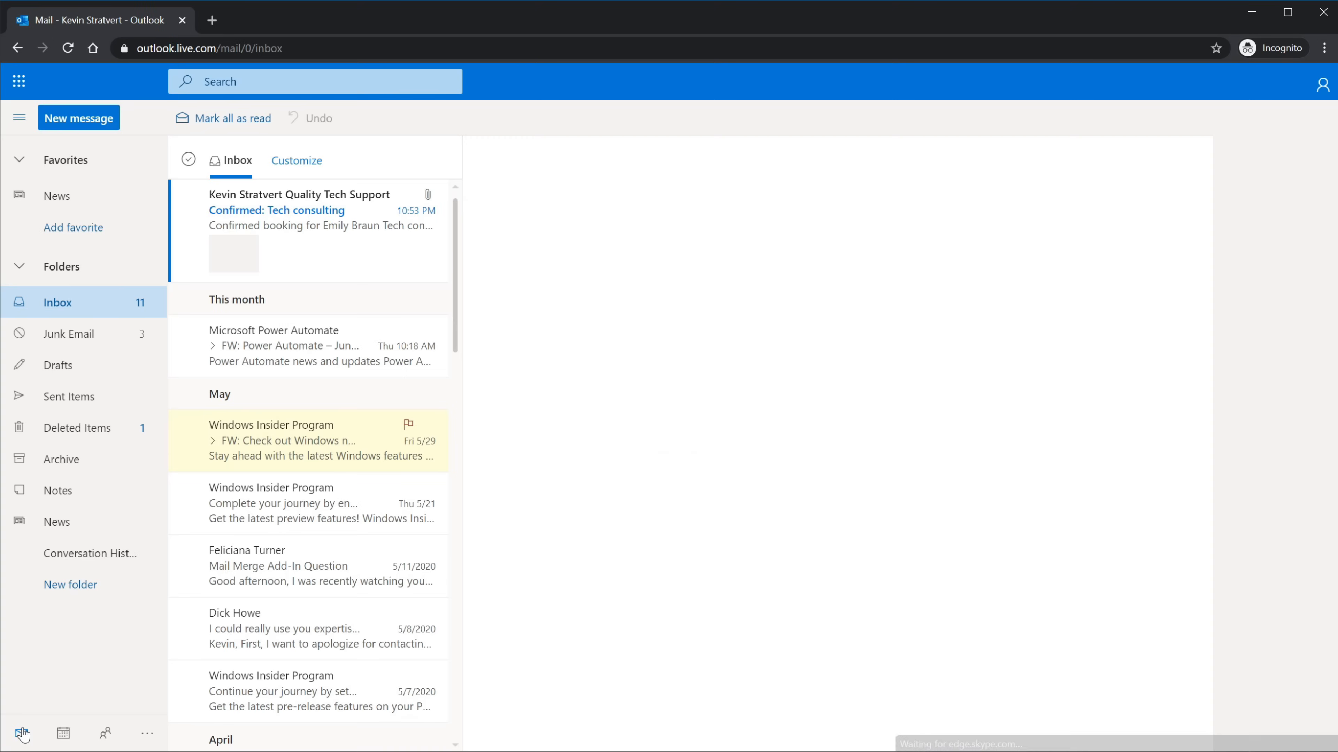
Step: Read the 'Confirmed: Tech consulting' e-mail and minimize Outlook to reveal the booking page
{"action": "left_click", "coordinate": [315, 223]}
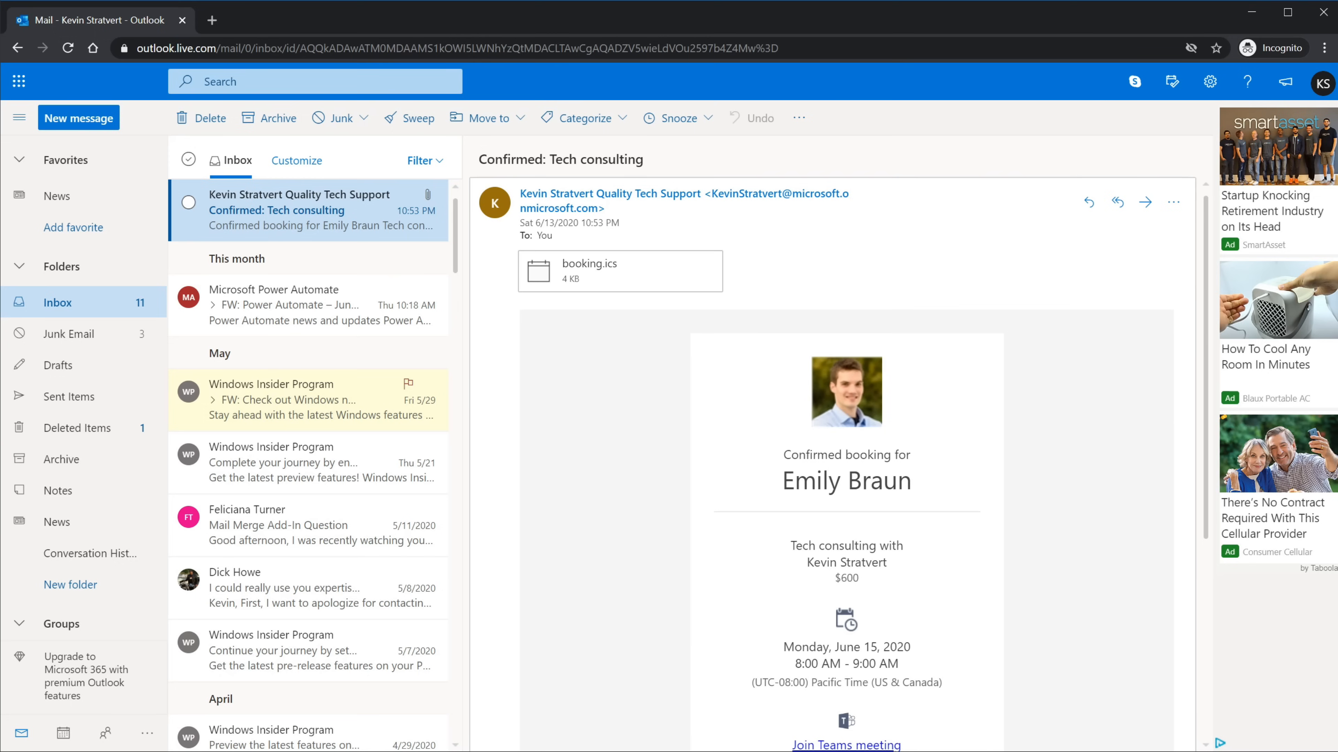
{"action": "scroll", "coordinate": [1001, 425], "scroll_direction": "down", "scroll_amount": 5}
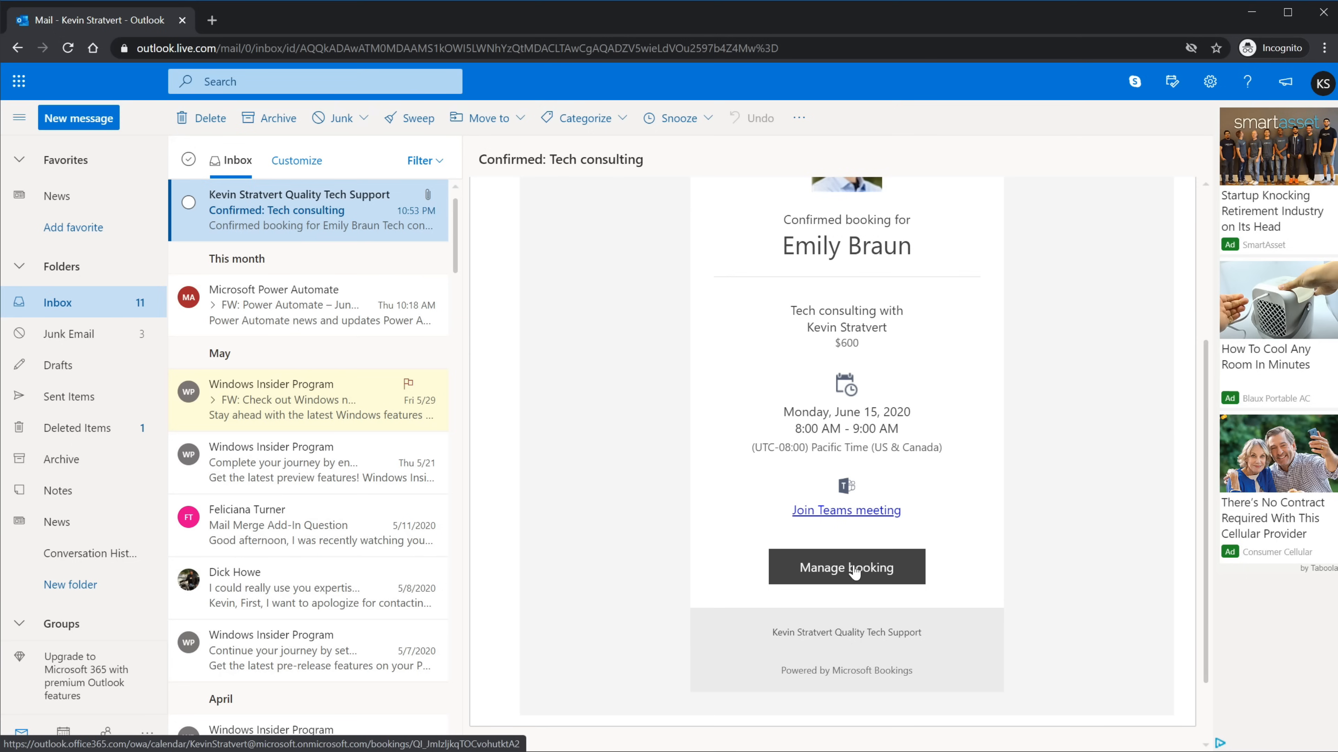
{"action": "left_click", "coordinate": [1251, 13]}
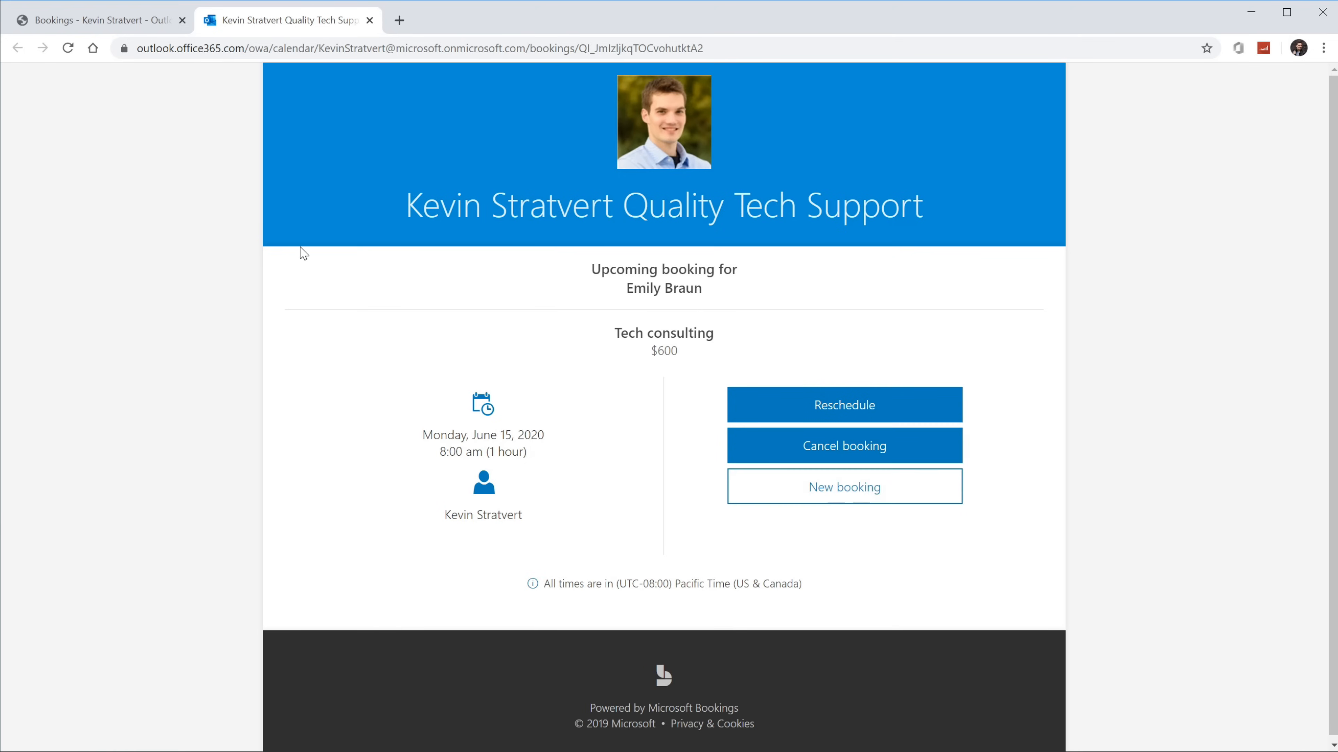
Step: Return to the Bookings admin tab, where the booking page shows as Published
{"action": "left_click", "coordinate": [112, 19]}
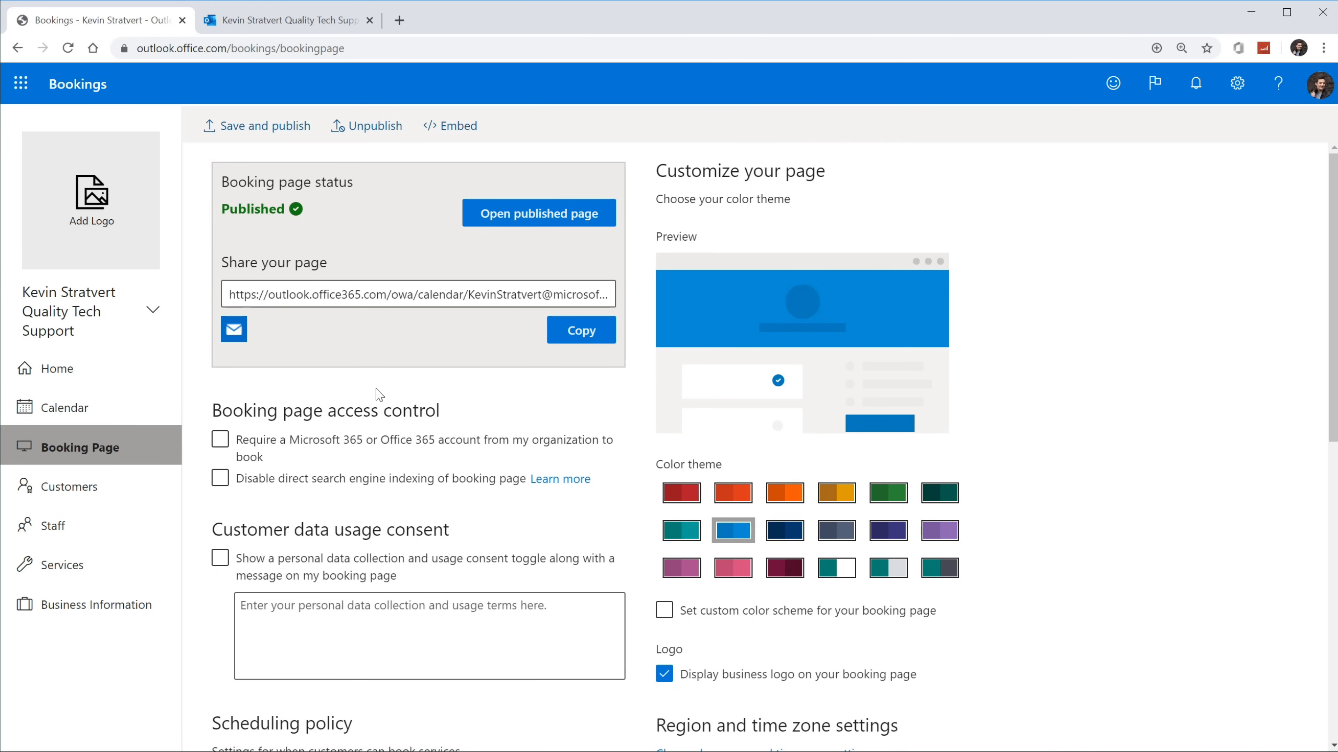
Step: Copy the booking page's HTML and IFrame embed snippets, then close the Embed window
{"action": "left_click", "coordinate": [451, 129]}
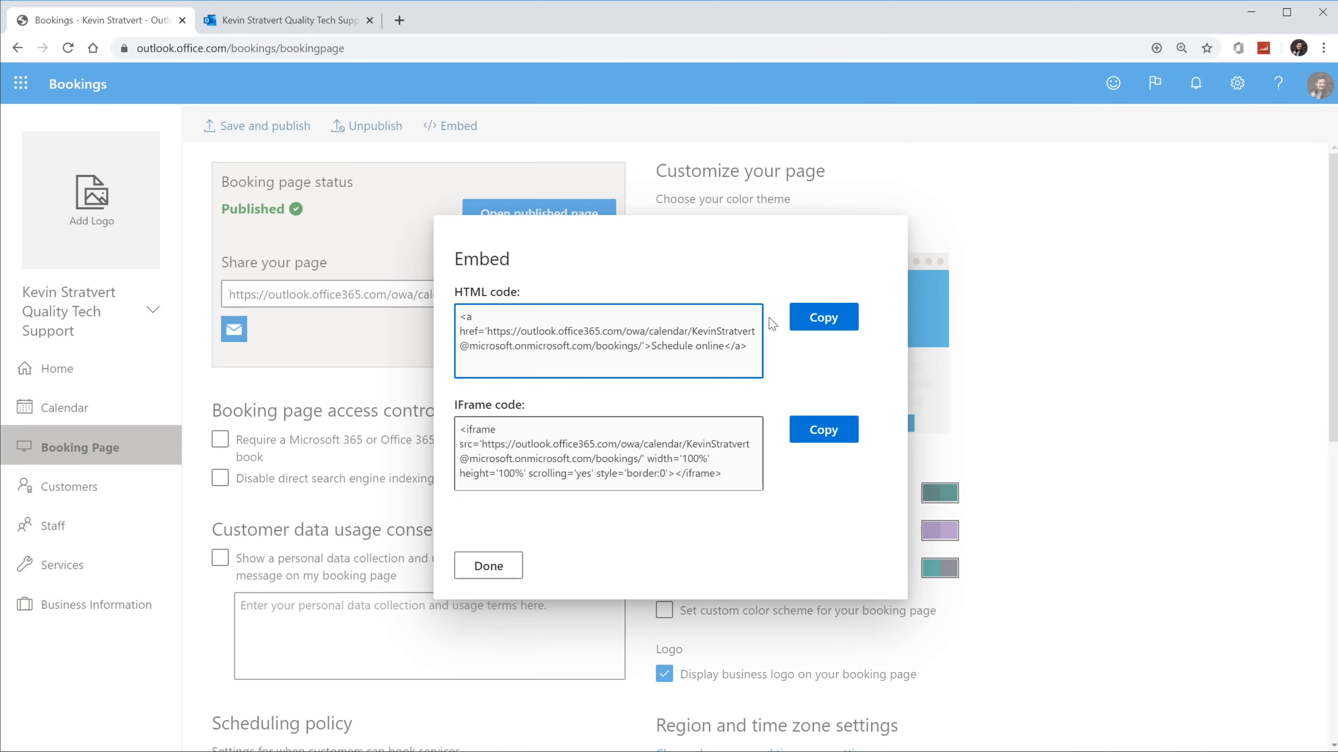
{"action": "left_click", "coordinate": [823, 317]}
{"action": "left_click", "coordinate": [825, 174]}
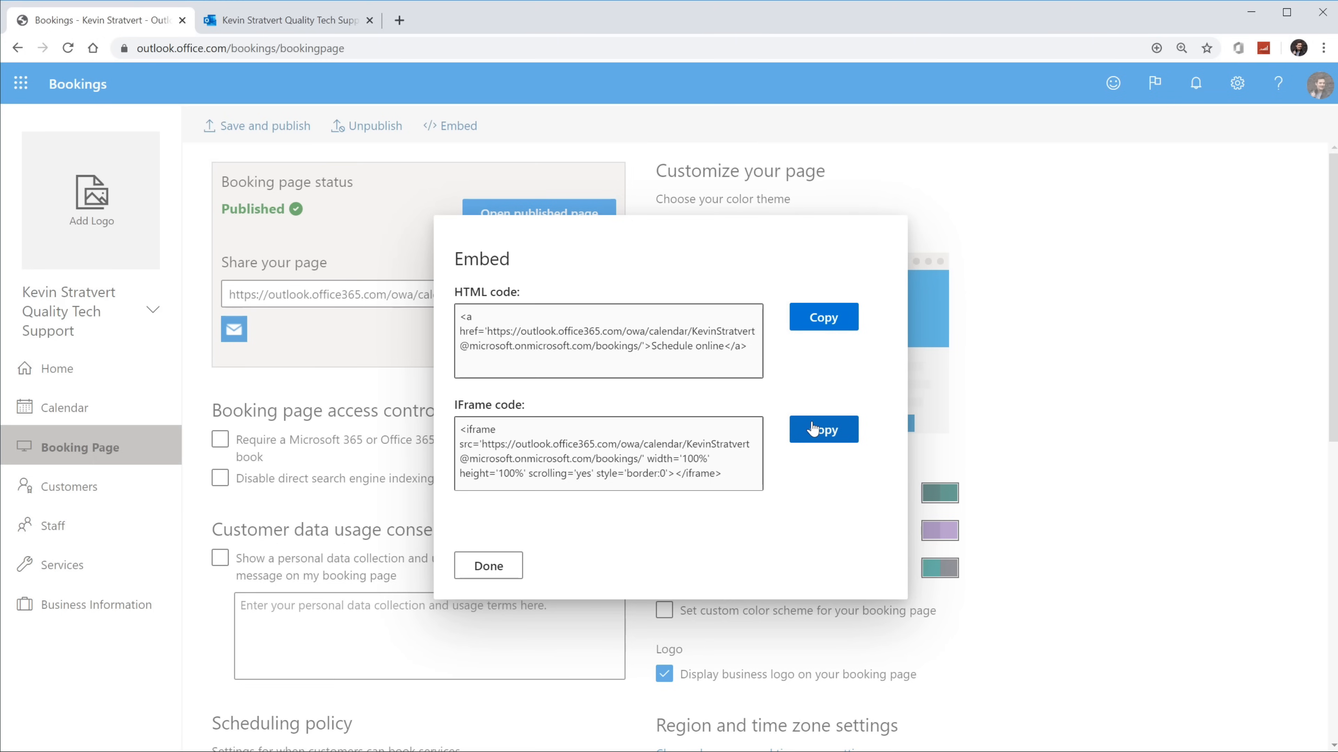
{"action": "left_click", "coordinate": [812, 429]}
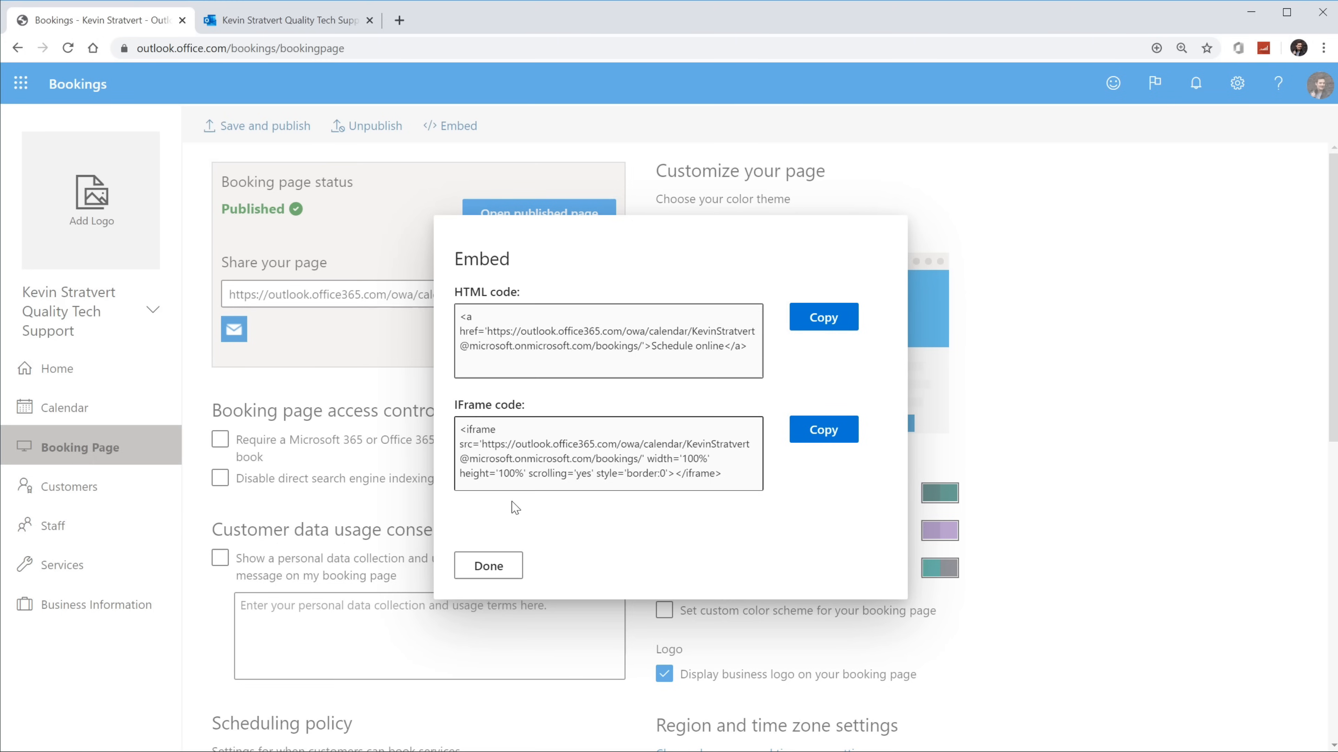
{"action": "left_click", "coordinate": [489, 566]}
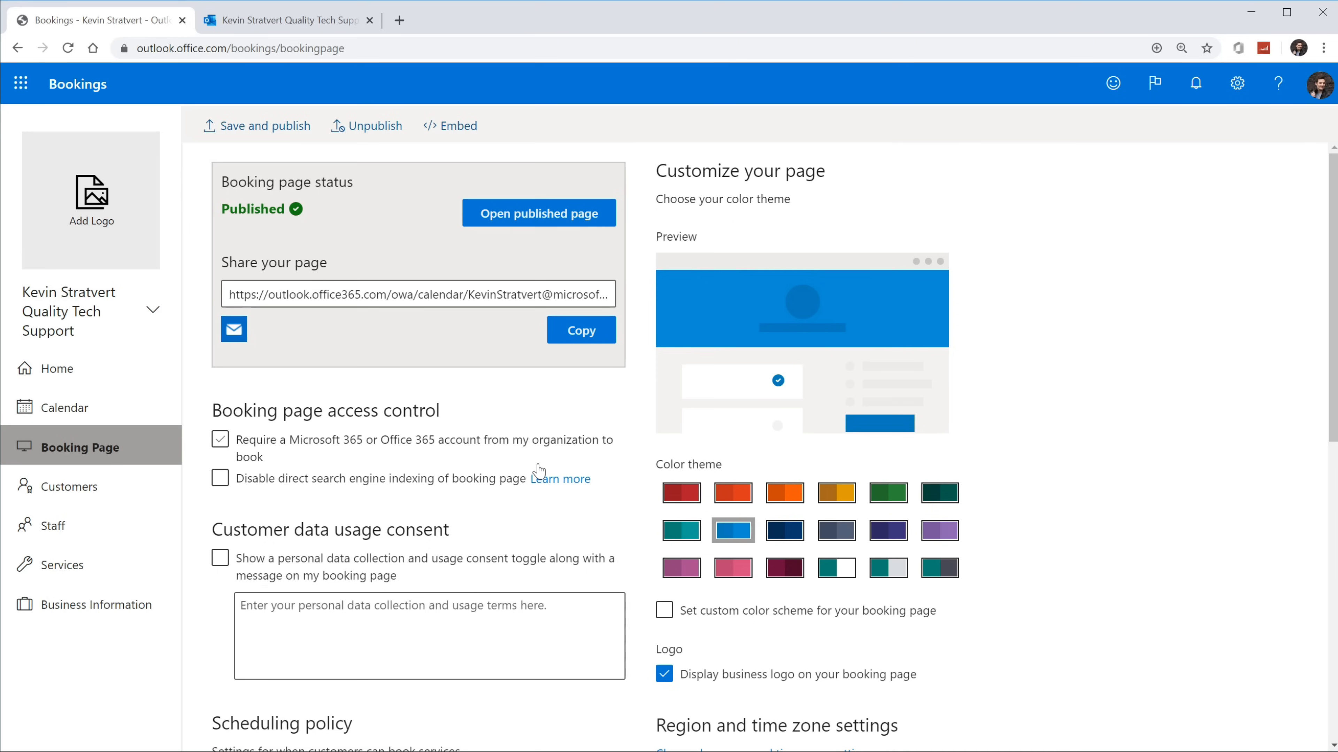
Step: Close the embed code and bring up the Customers list with the booking customer's e-mail details
{"action": "left_click", "coordinate": [486, 445]}
{"action": "left_click", "coordinate": [120, 488]}
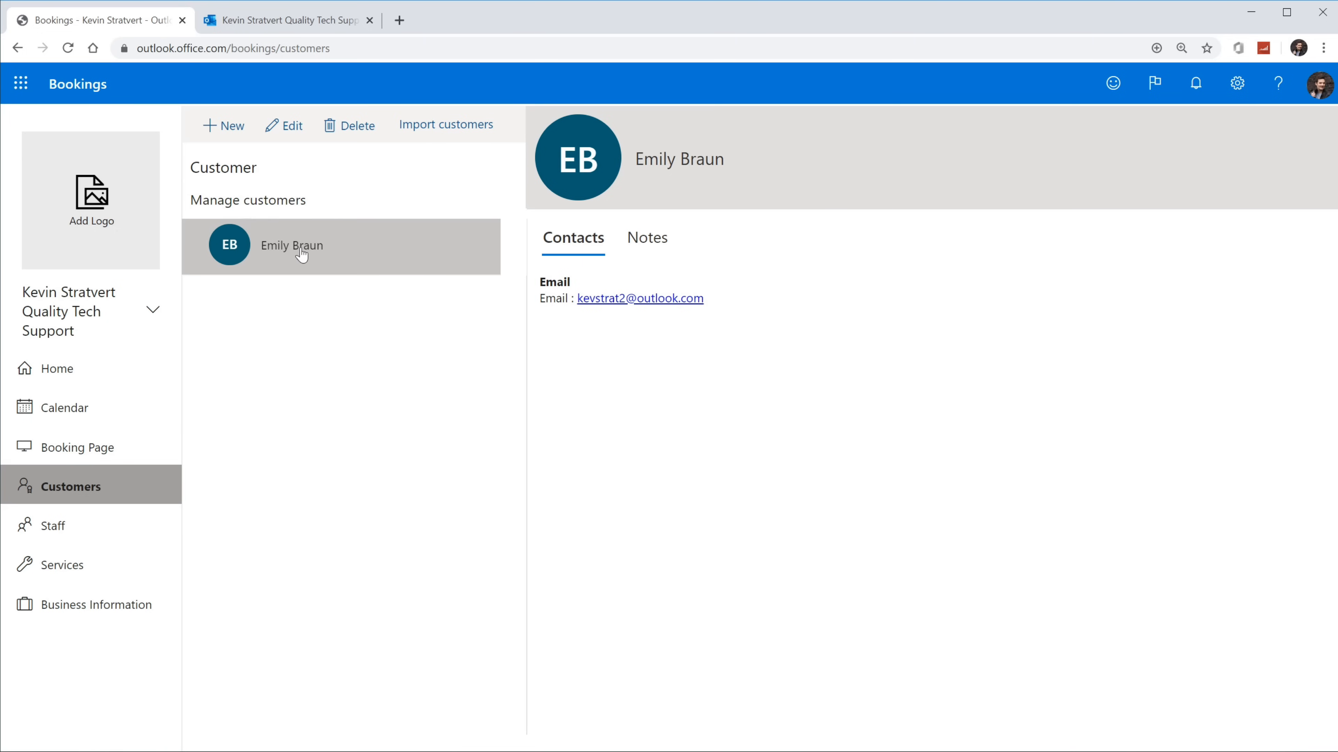
Step: Open the test customer's contact for editing, then cancel without saving any changes
{"action": "left_click", "coordinate": [282, 129]}
{"action": "scroll", "coordinate": [546, 306], "scroll_direction": "down", "scroll_amount": 5}
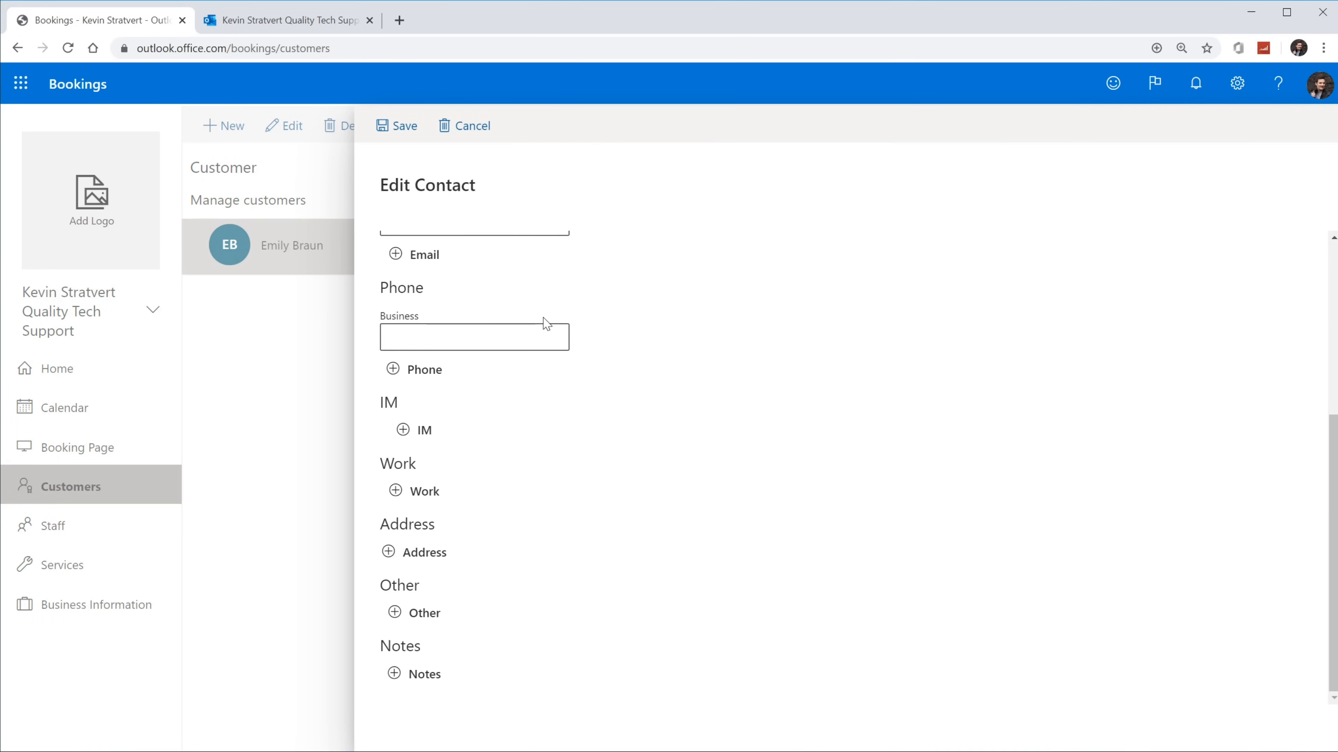
{"action": "scroll", "coordinate": [445, 648], "scroll_direction": "up", "scroll_amount": 5}
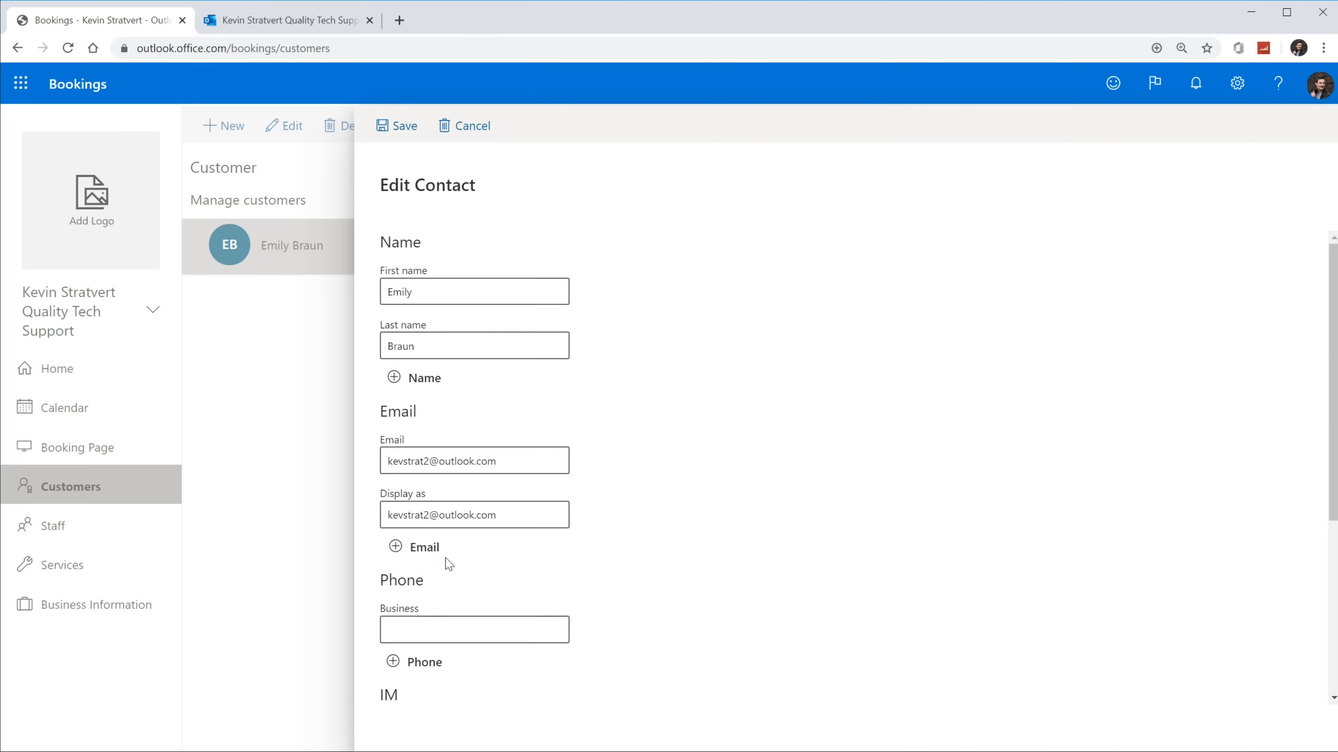
{"action": "scroll", "coordinate": [454, 427], "scroll_direction": "down", "scroll_amount": 5}
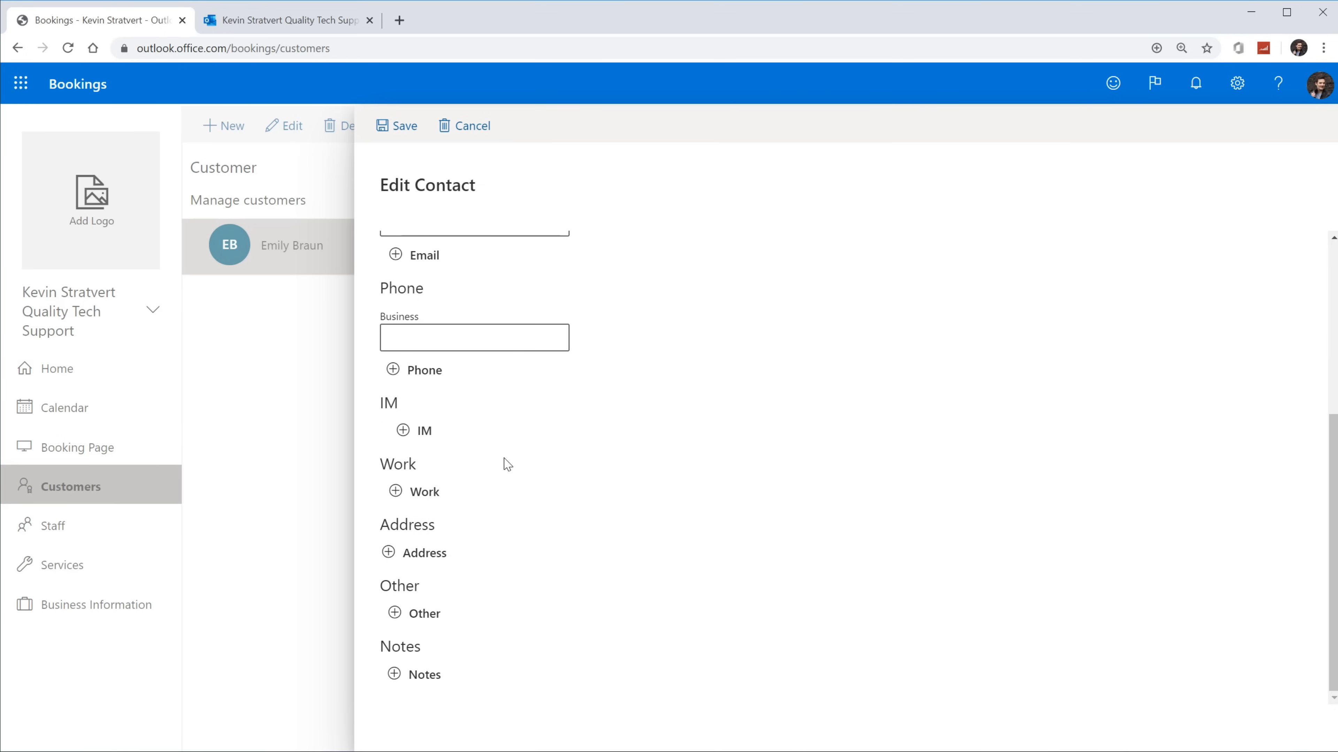
{"action": "scroll", "coordinate": [501, 464], "scroll_direction": "up", "scroll_amount": 5}
{"action": "left_click", "coordinate": [468, 132]}
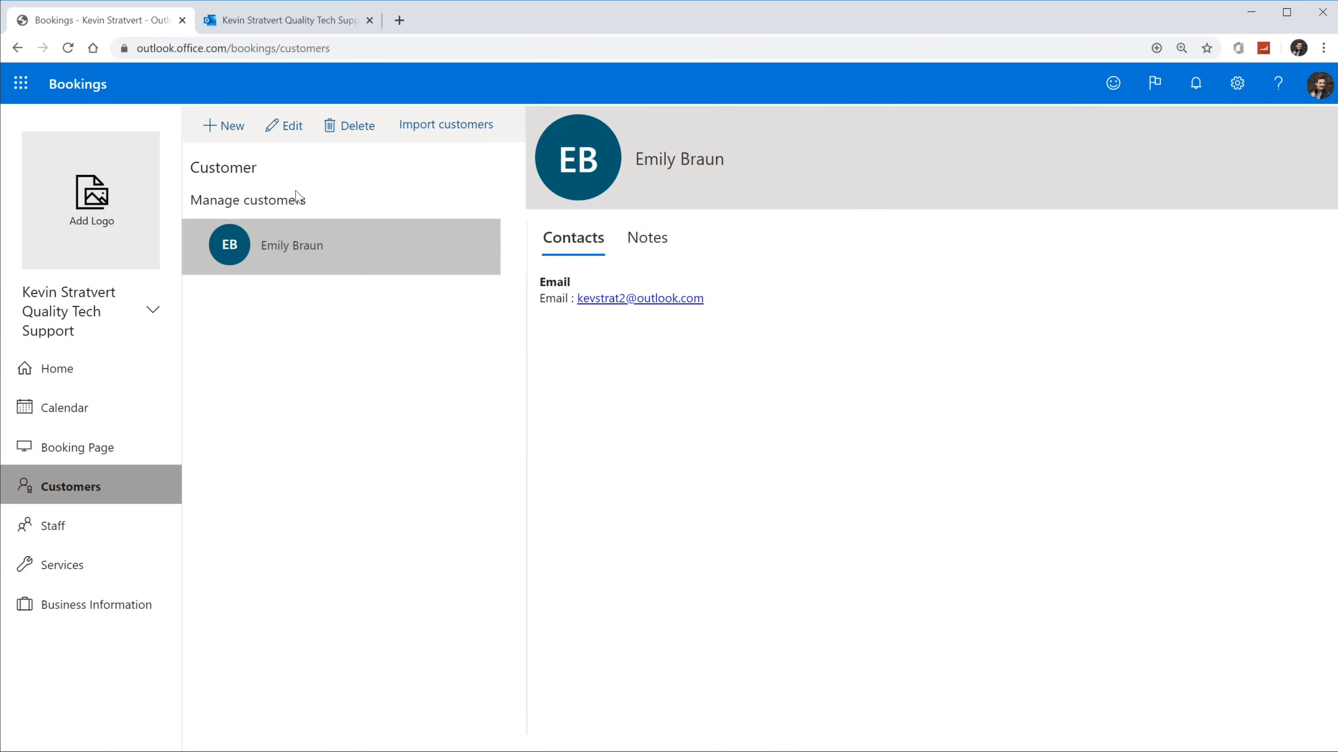
Step: Open and cancel the New customer and Import customers forms, then return to the Calendar
{"action": "left_click", "coordinate": [231, 140]}
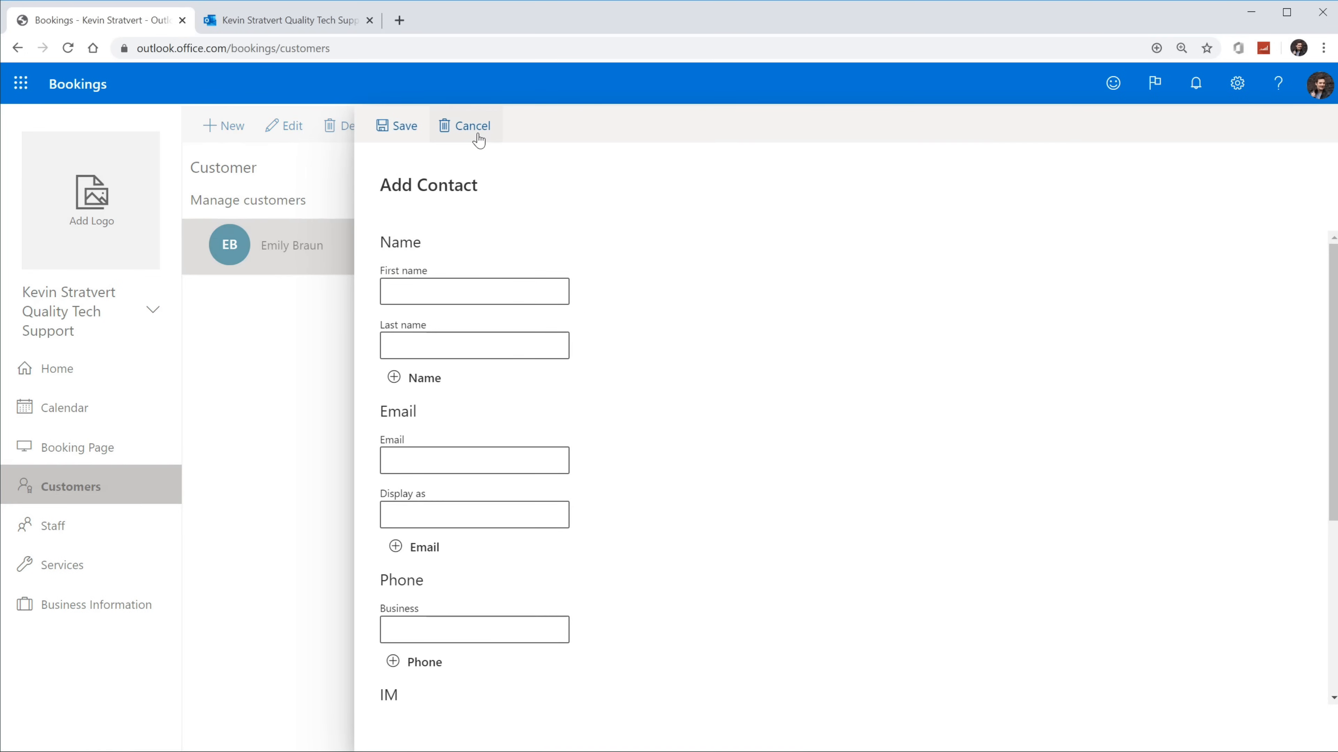
{"action": "left_click", "coordinate": [478, 138]}
{"action": "left_click", "coordinate": [435, 127]}
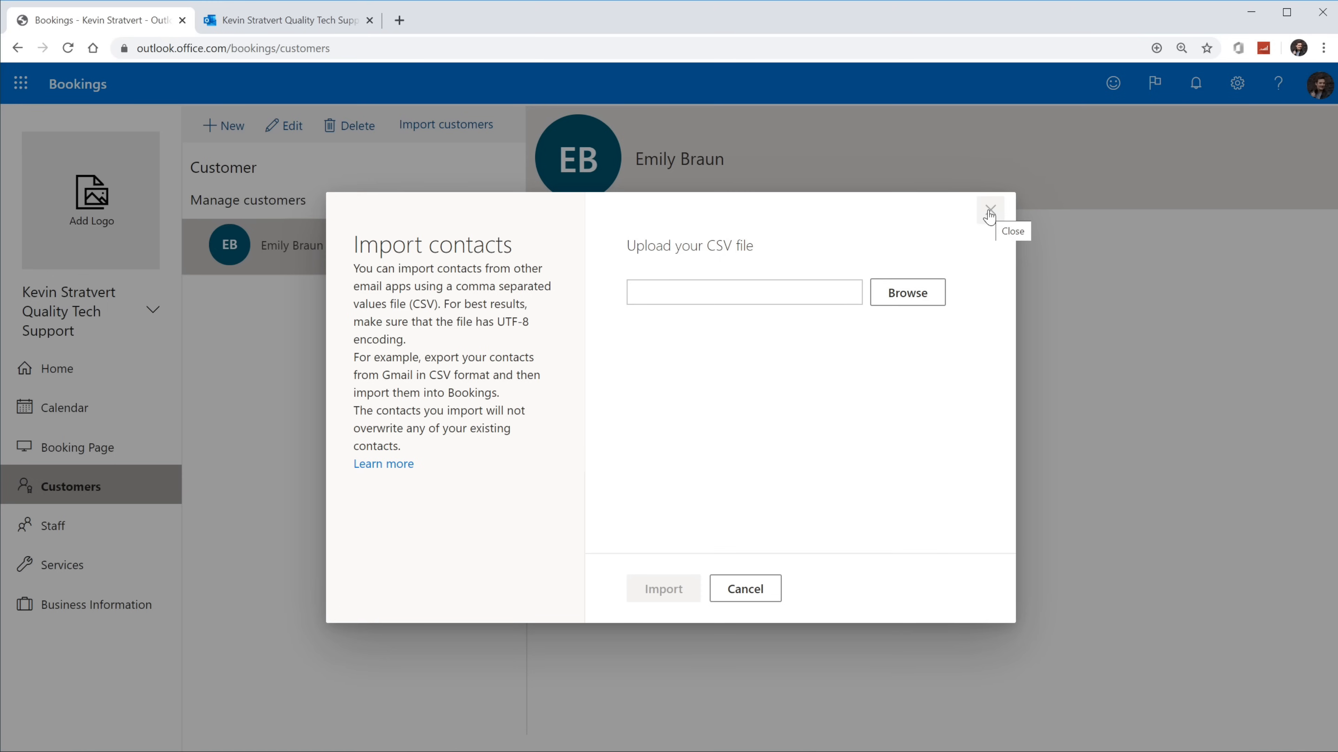
{"action": "left_click", "coordinate": [990, 213]}
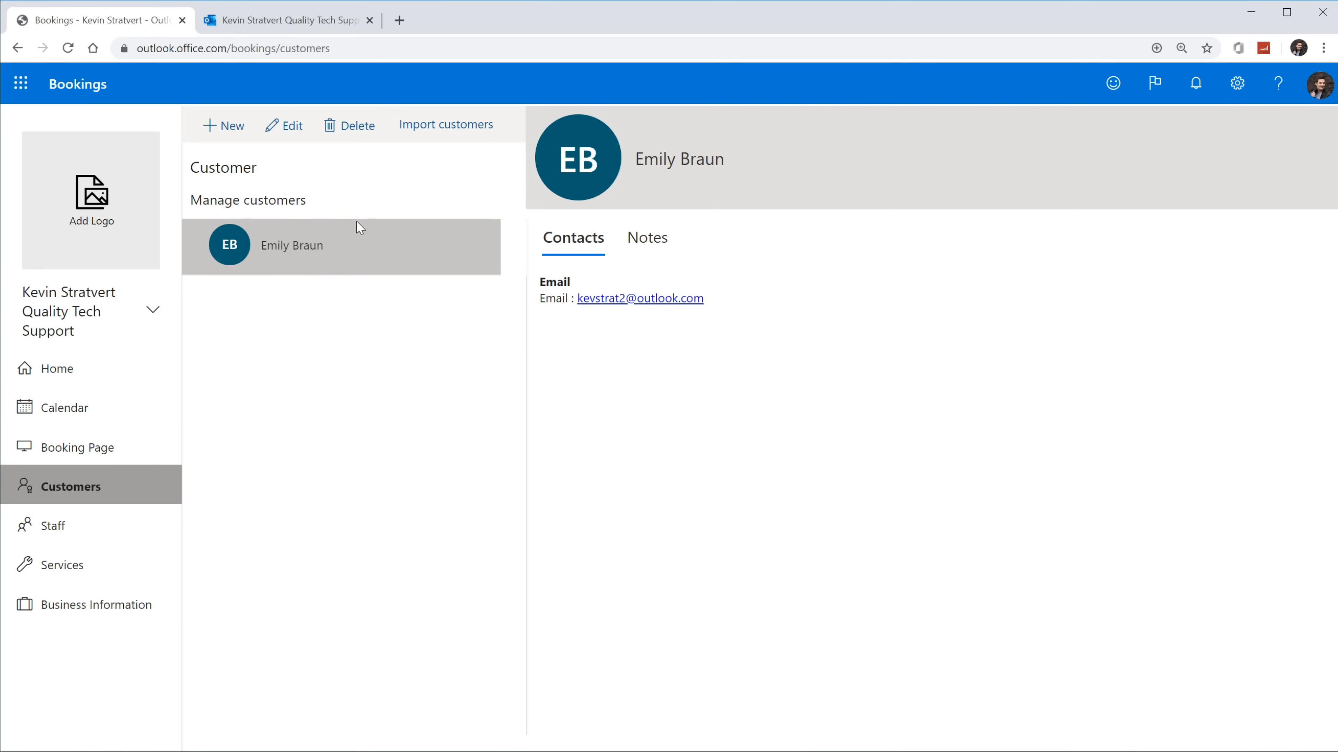
{"action": "left_click", "coordinate": [131, 423]}
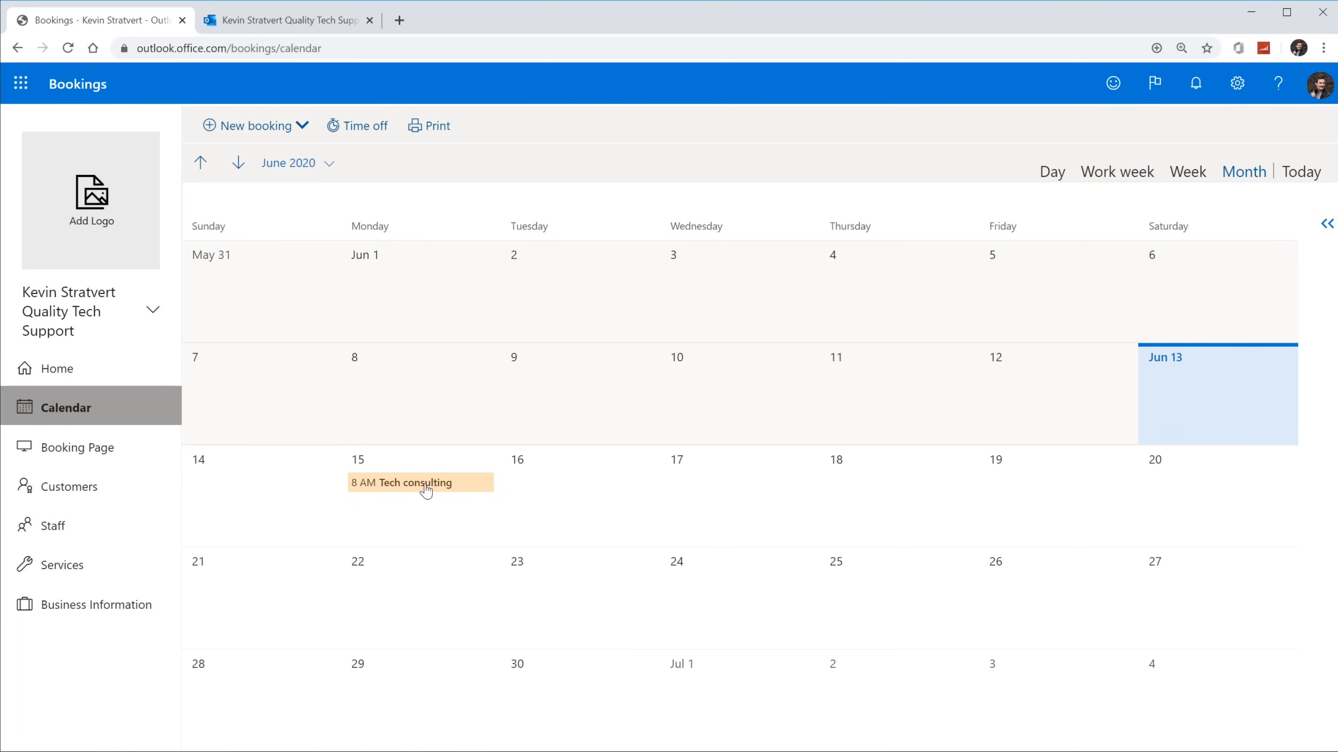
Step: Select Monday June 15 and view it in Day view with staff columns
{"action": "left_click", "coordinate": [405, 490]}
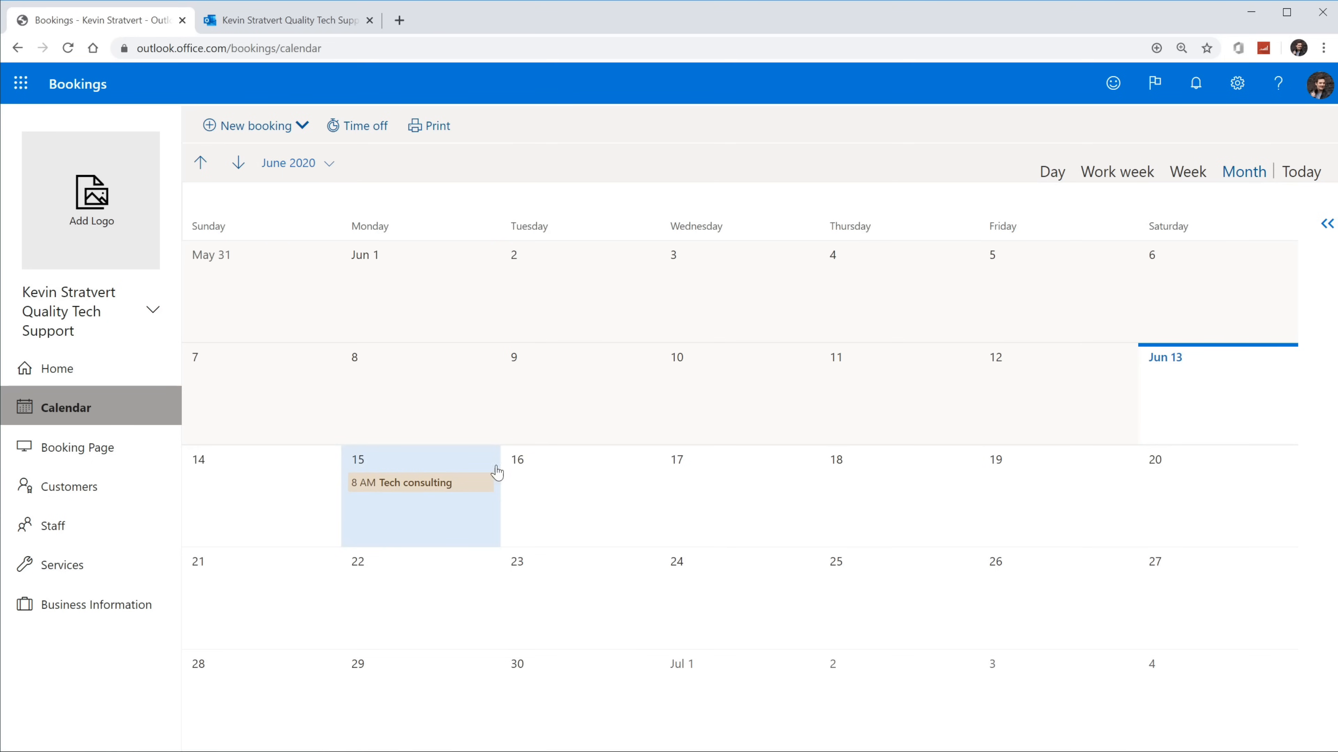
{"action": "left_click", "coordinate": [1054, 173]}
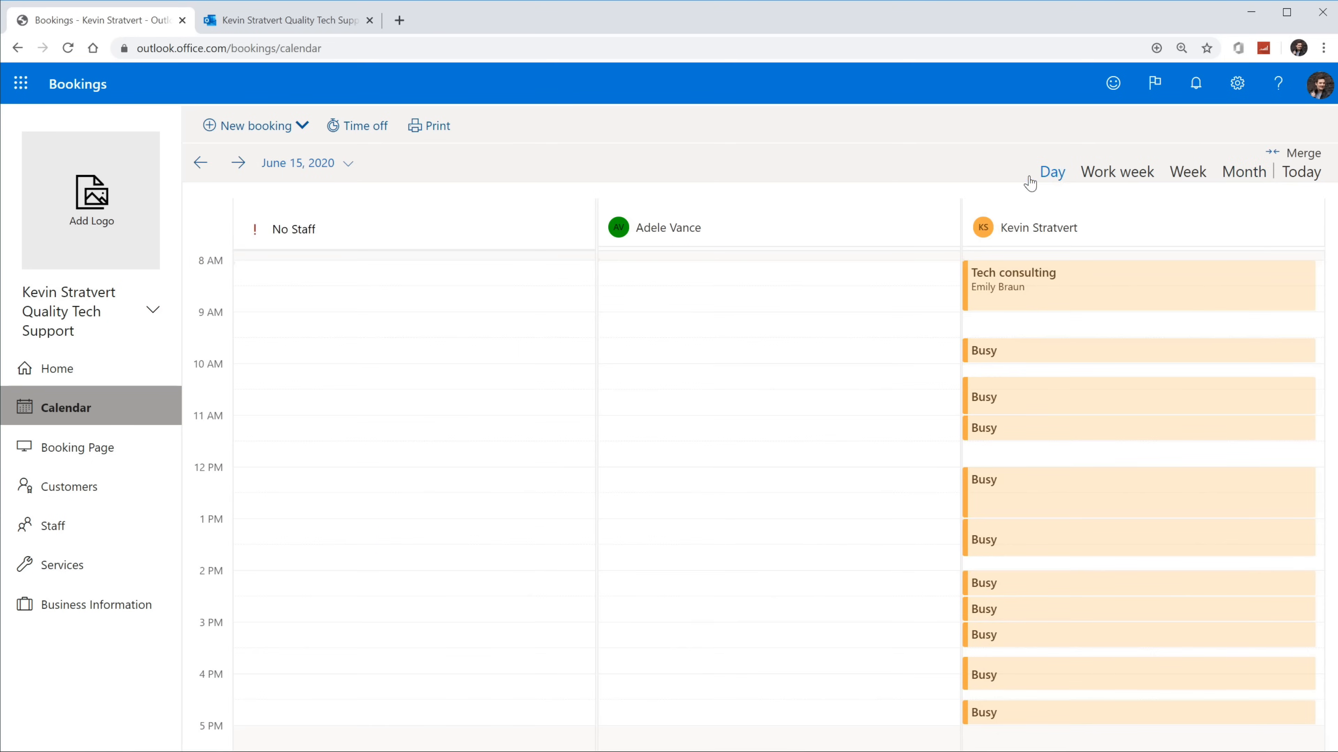
{"action": "scroll", "coordinate": [501, 415], "scroll_direction": "up", "scroll_amount": 1}
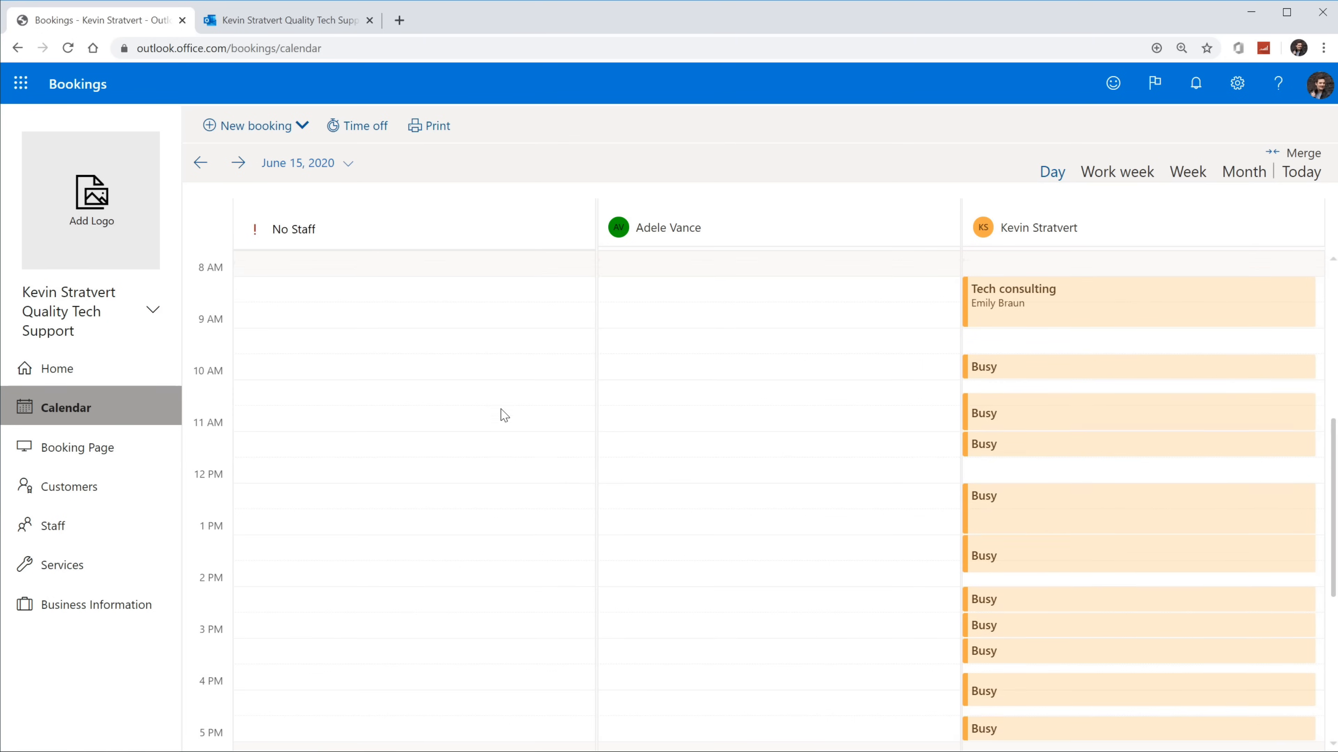
{"action": "scroll", "coordinate": [521, 395], "scroll_direction": "down", "scroll_amount": 1}
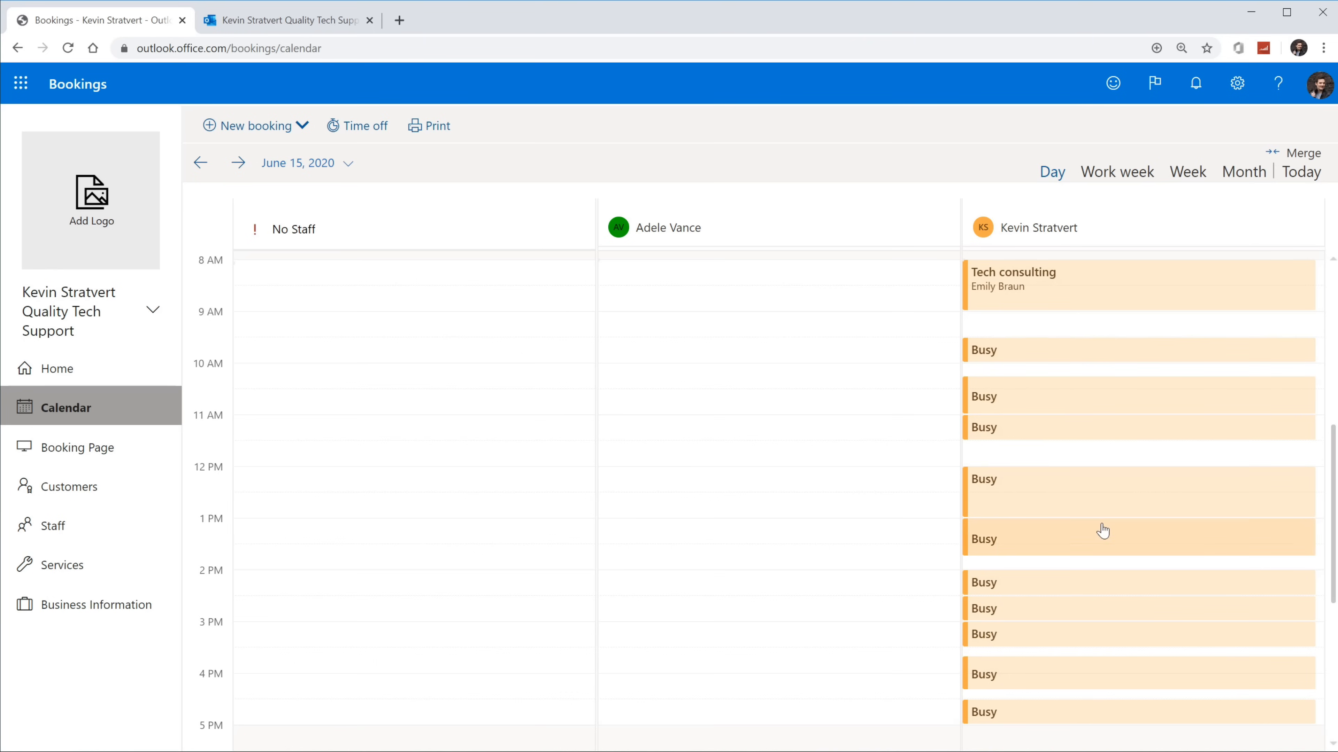
{"action": "scroll", "coordinate": [1102, 542], "scroll_direction": "down", "scroll_amount": 3}
{"action": "scroll", "coordinate": [1102, 550], "scroll_direction": "up", "scroll_amount": 5}
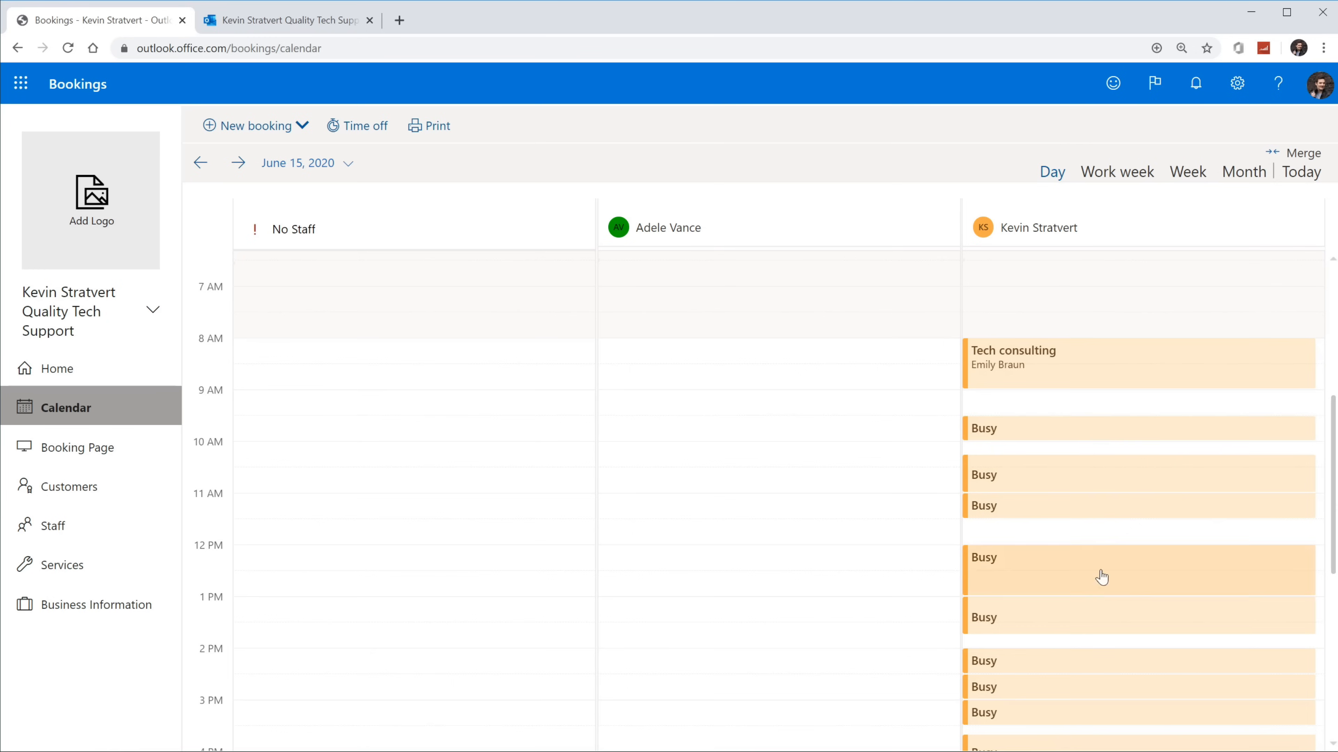
Step: Cycle through the Work week and Week views, then return to the June 2020 Month view
{"action": "left_click", "coordinate": [1106, 181]}
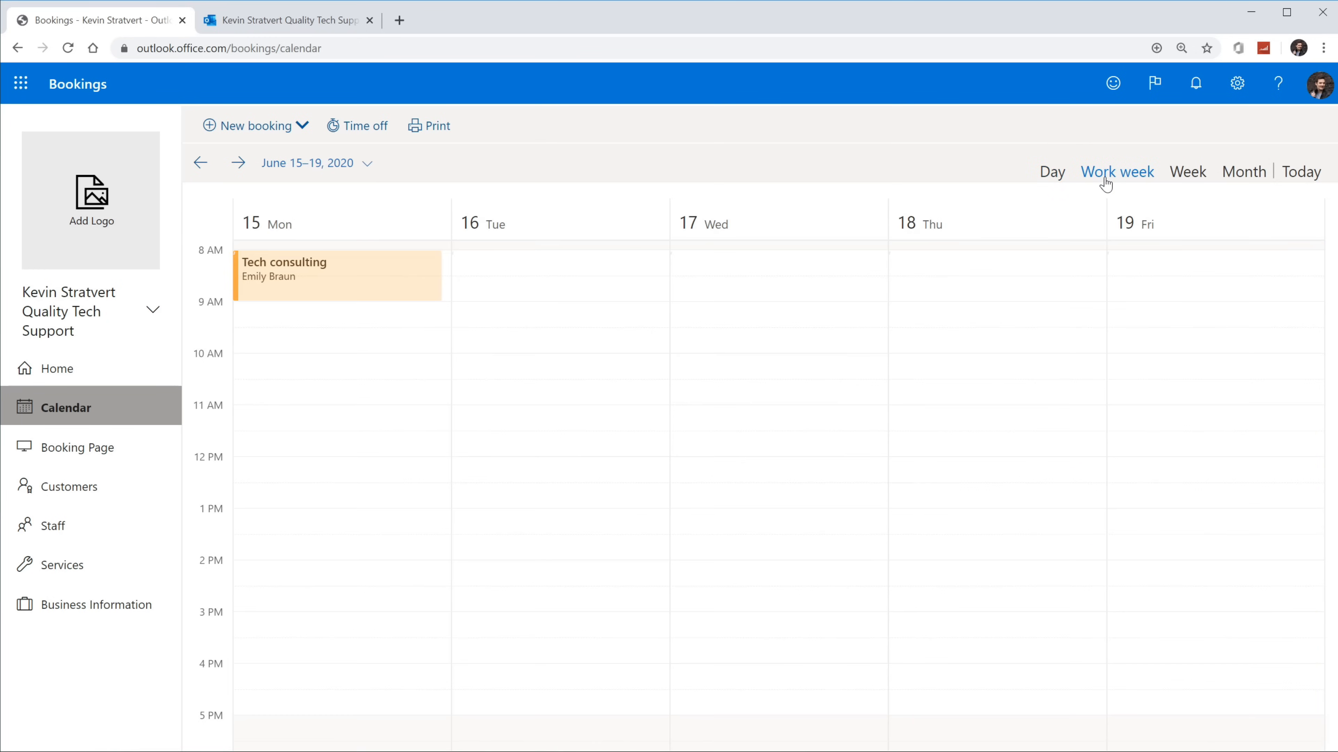
{"action": "scroll", "coordinate": [1003, 415], "scroll_direction": "up", "scroll_amount": 2}
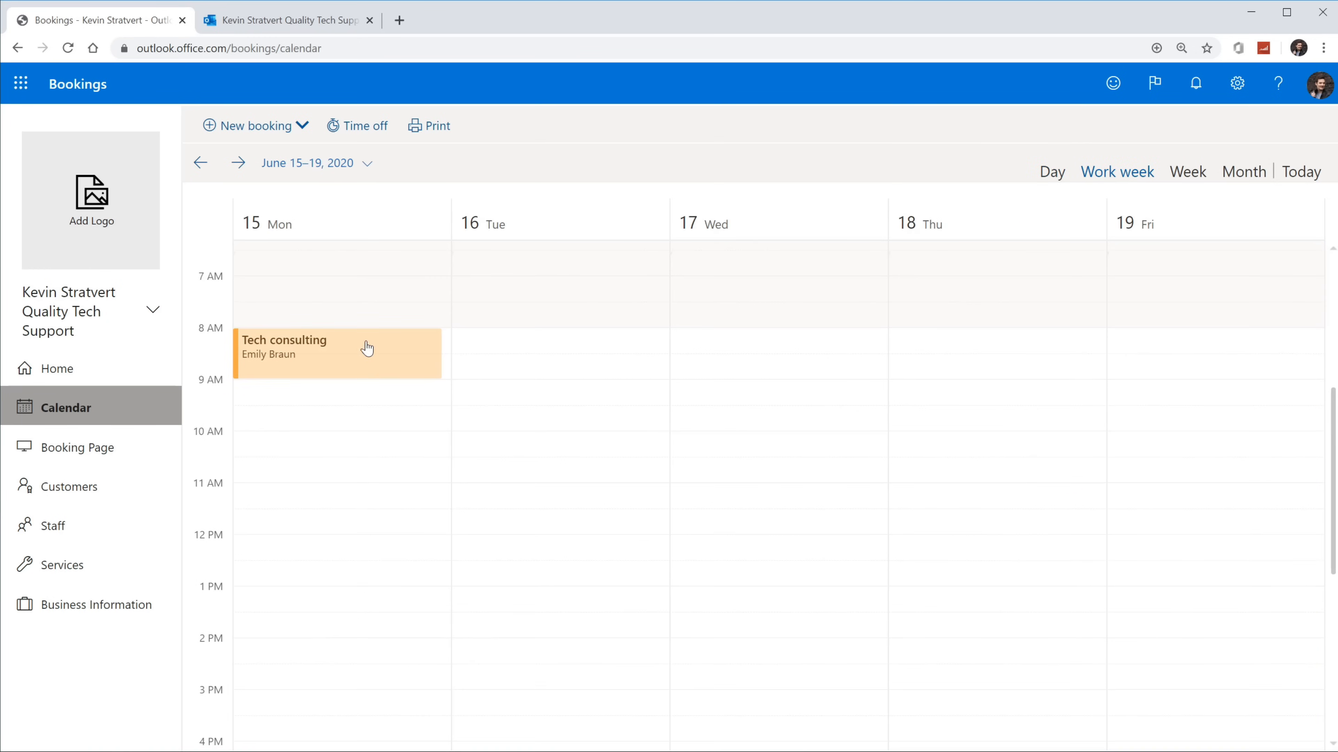
{"action": "left_click", "coordinate": [1185, 173]}
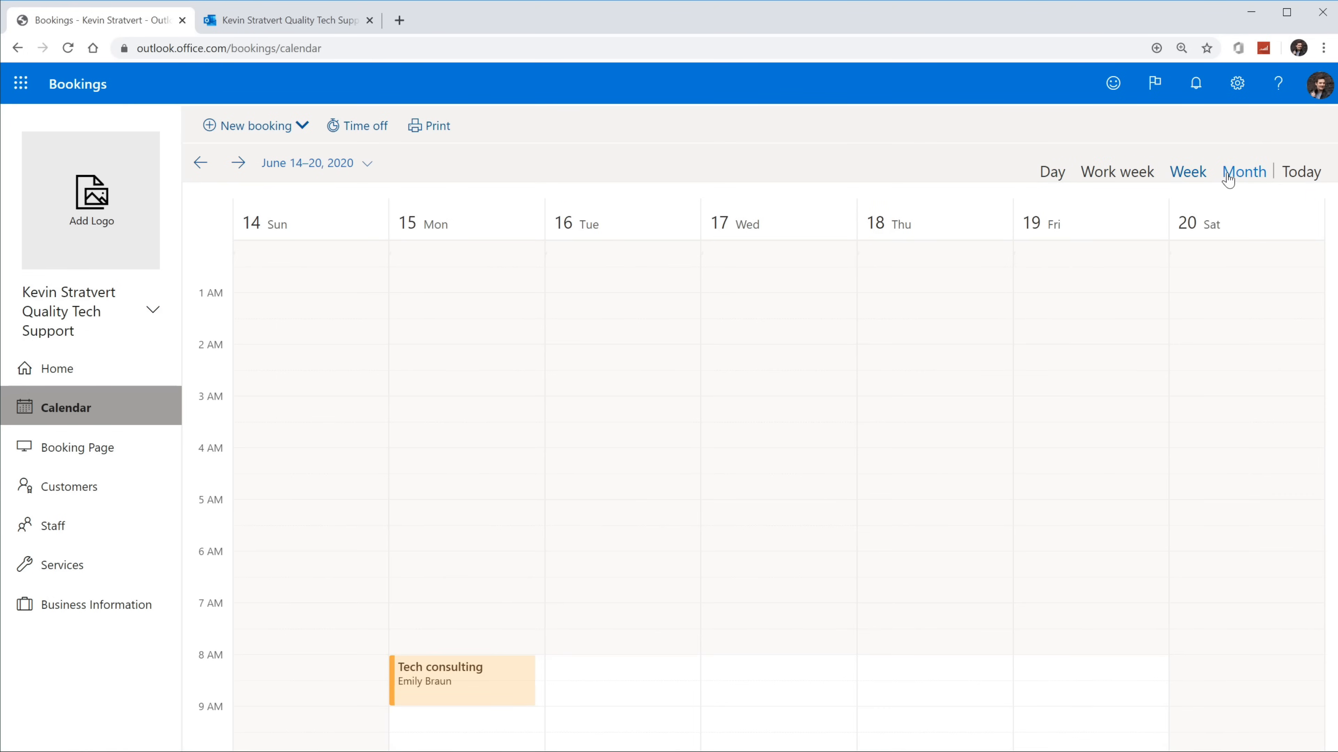
{"action": "scroll", "coordinate": [979, 403], "scroll_direction": "down", "scroll_amount": 4}
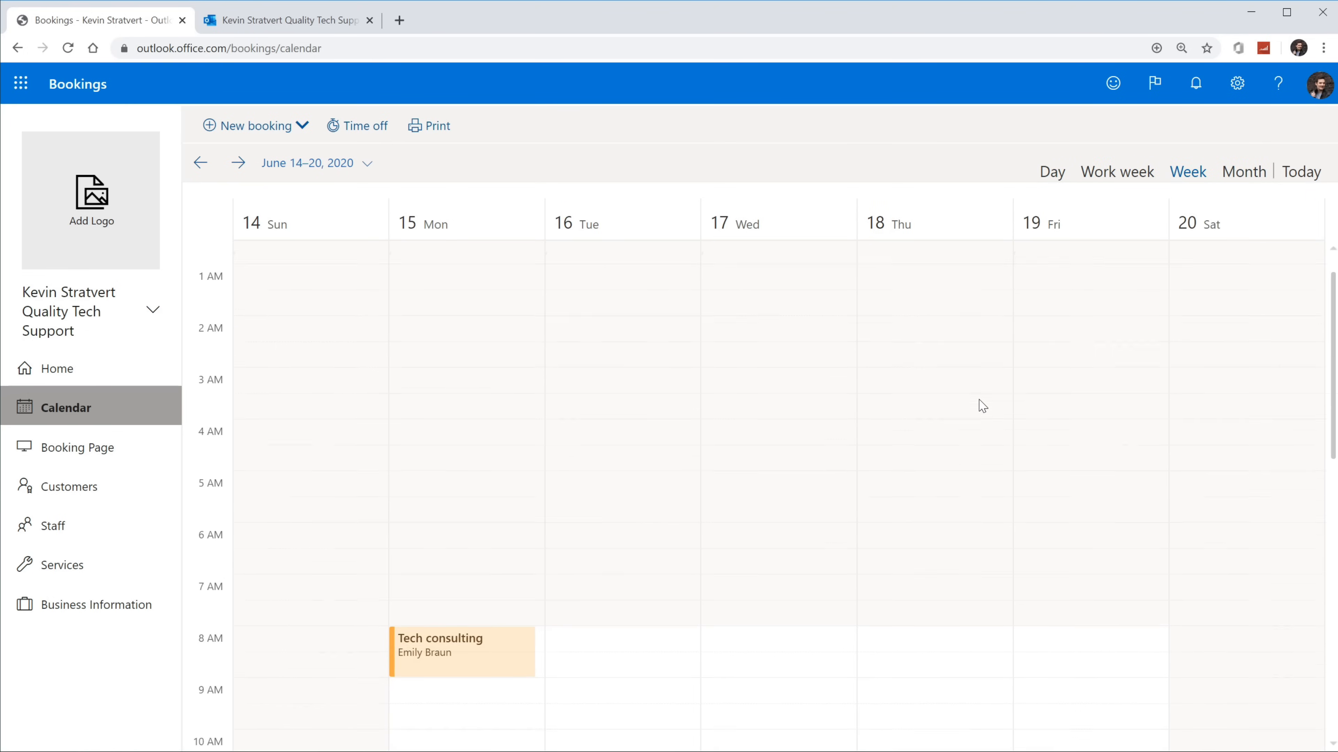
{"action": "left_click", "coordinate": [1247, 168]}
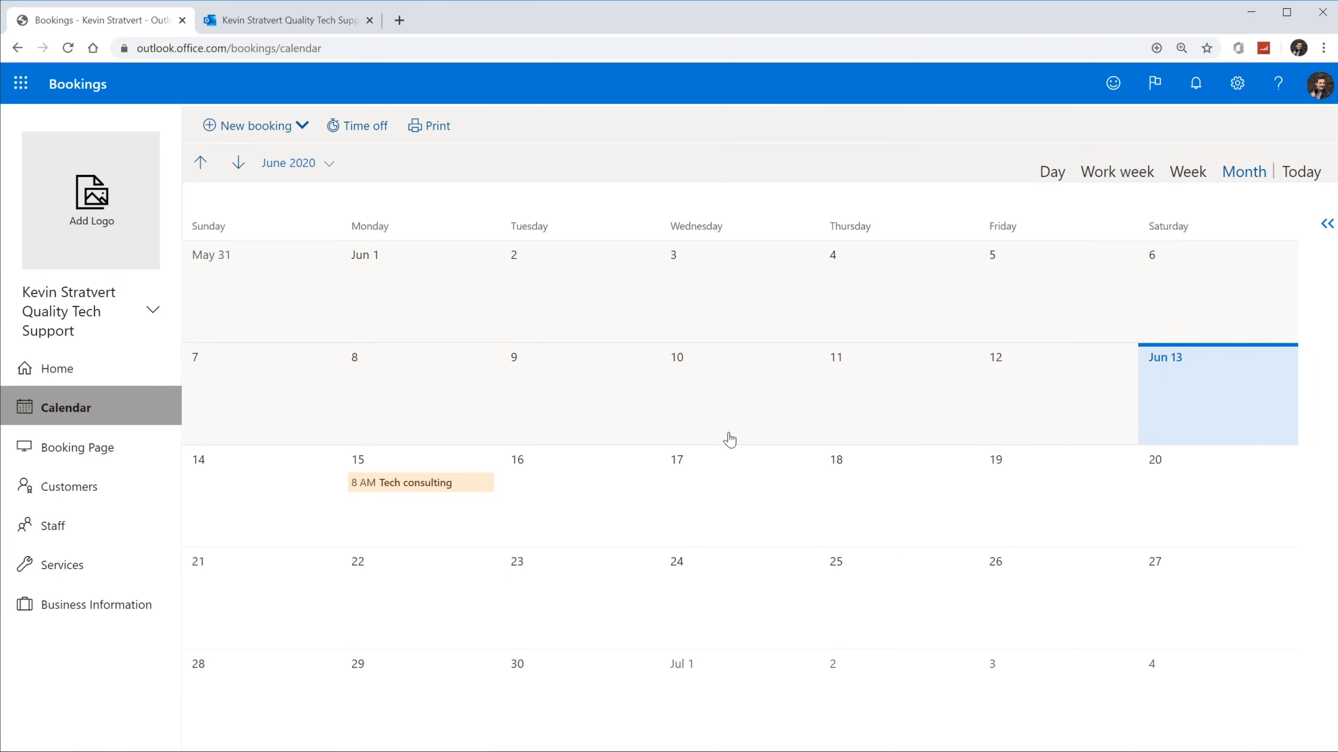
{"action": "left_click", "coordinate": [289, 137]}
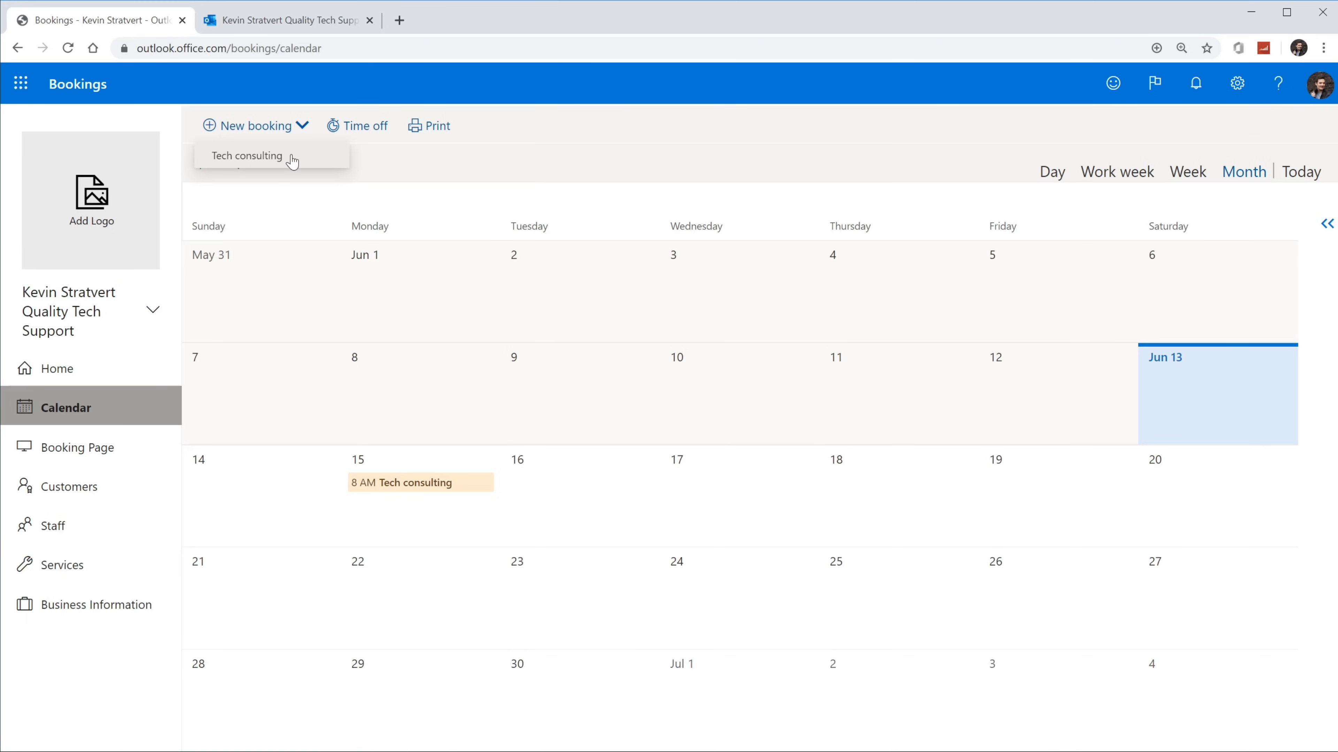
{"action": "left_click", "coordinate": [292, 162]}
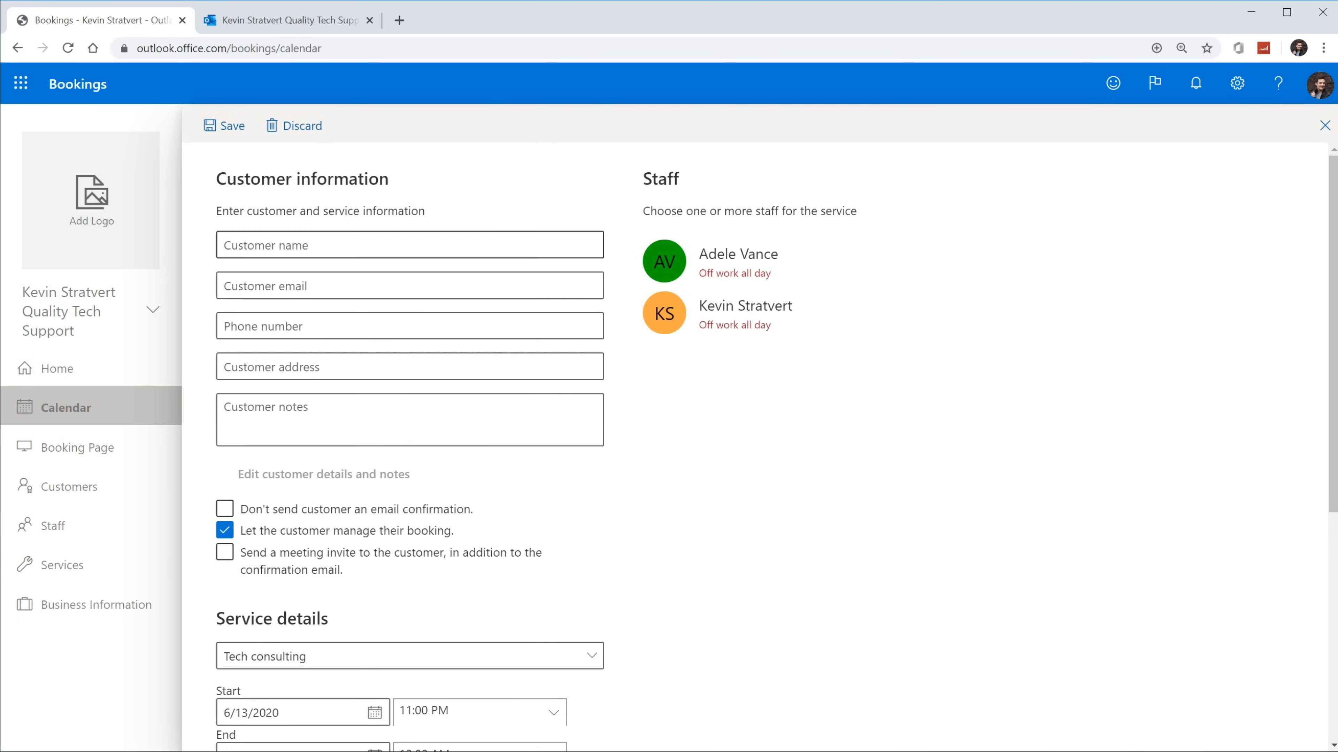
{"action": "scroll", "coordinate": [410, 369], "scroll_direction": "down", "scroll_amount": 5}
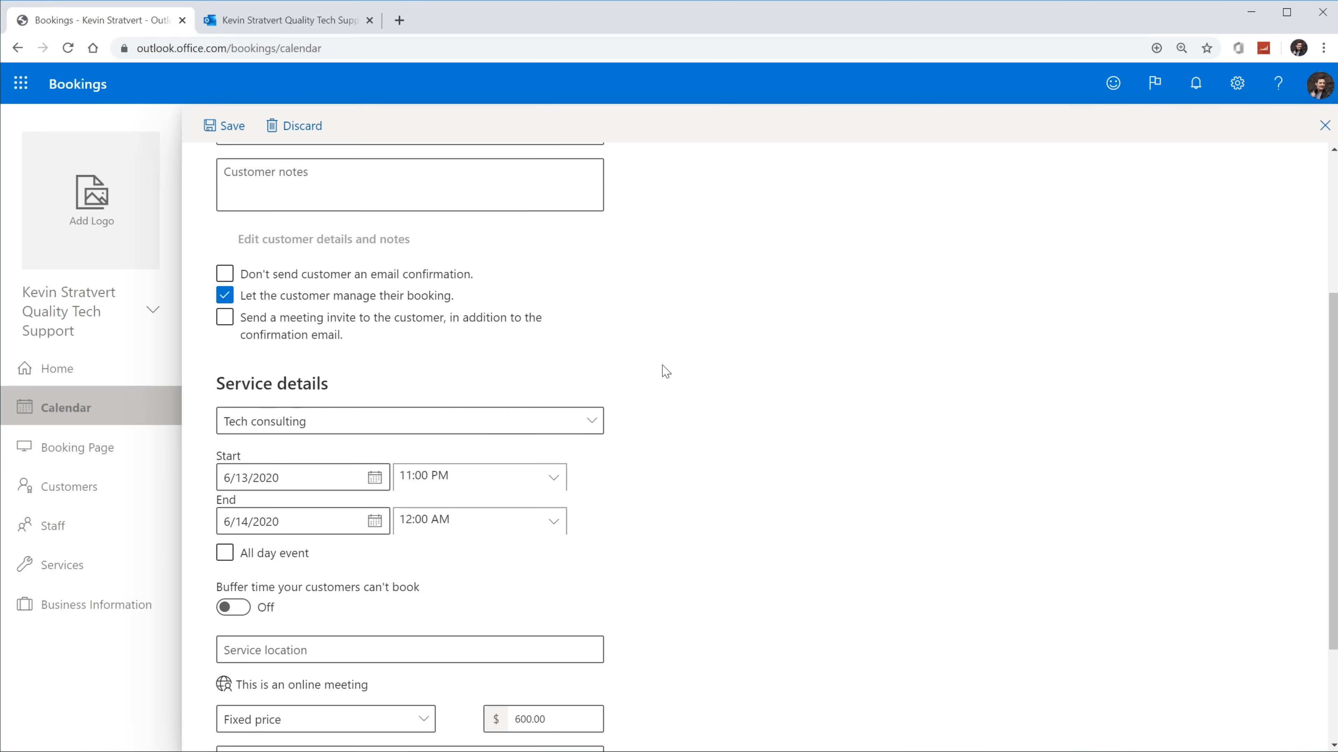
{"action": "scroll", "coordinate": [663, 370], "scroll_direction": "down", "scroll_amount": 1}
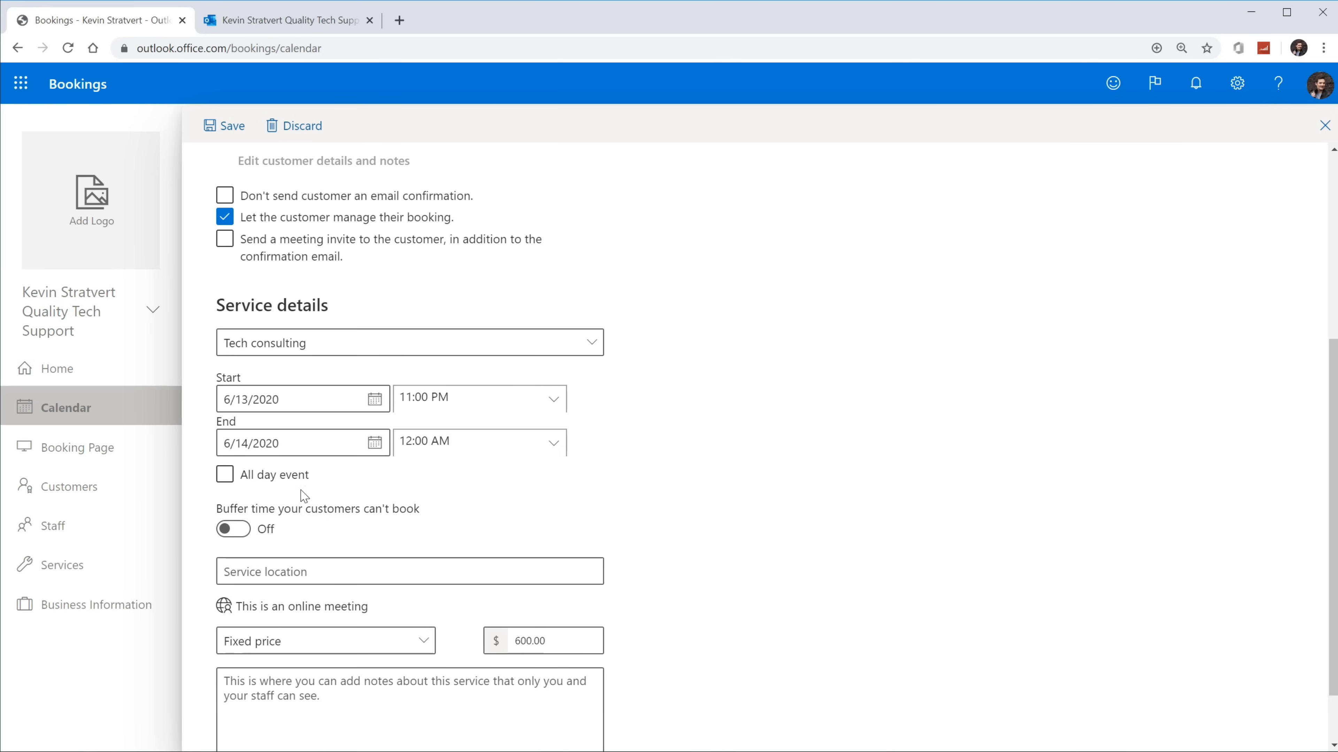
{"action": "scroll", "coordinate": [293, 472], "scroll_direction": "down", "scroll_amount": 1}
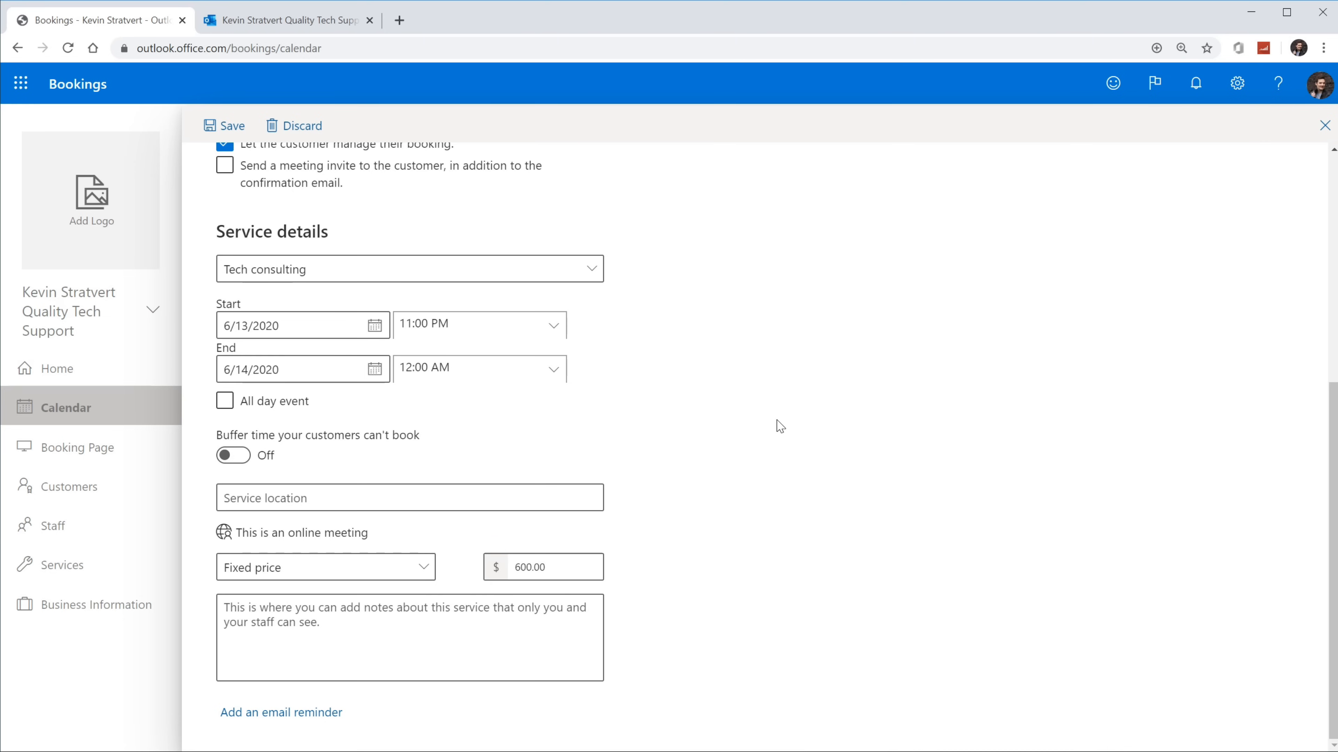
{"action": "scroll", "coordinate": [667, 448], "scroll_direction": "up", "scroll_amount": 5}
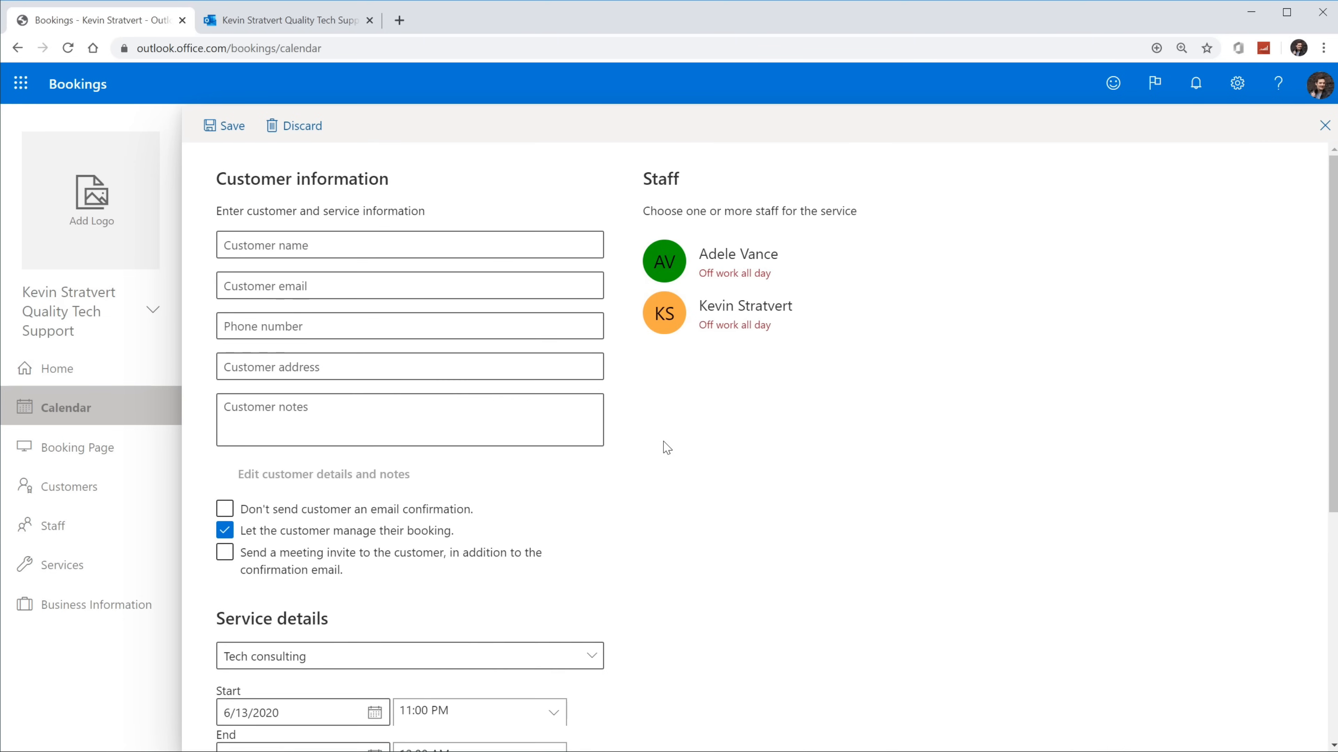
{"action": "left_click", "coordinate": [316, 126]}
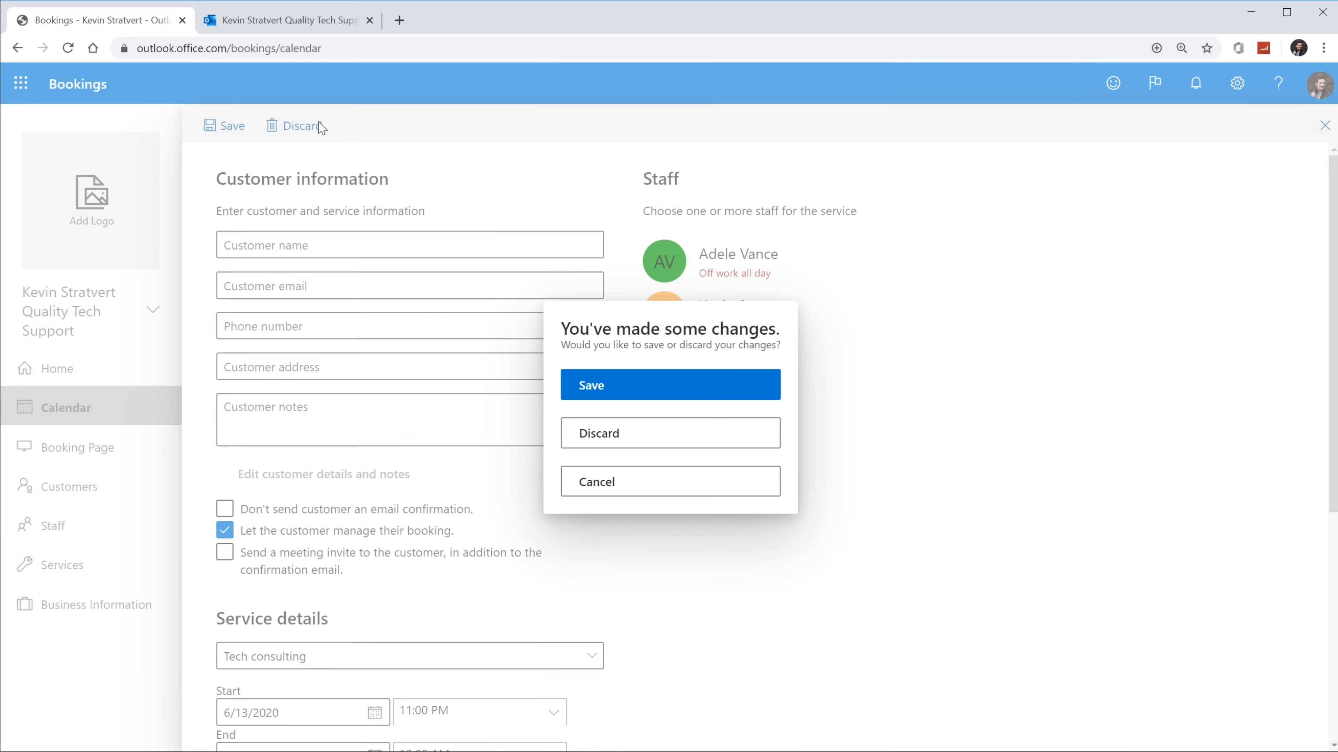
{"action": "left_click", "coordinate": [683, 442]}
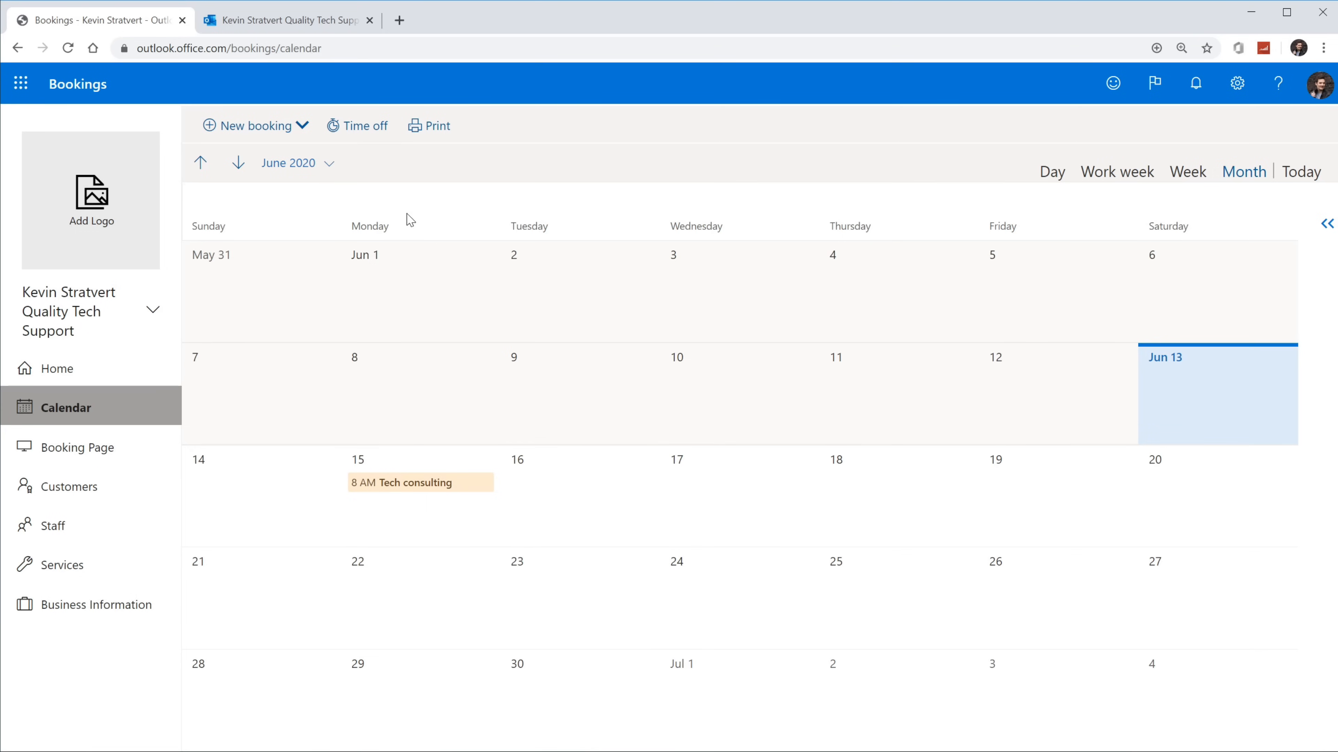
{"action": "left_click", "coordinate": [270, 137]}
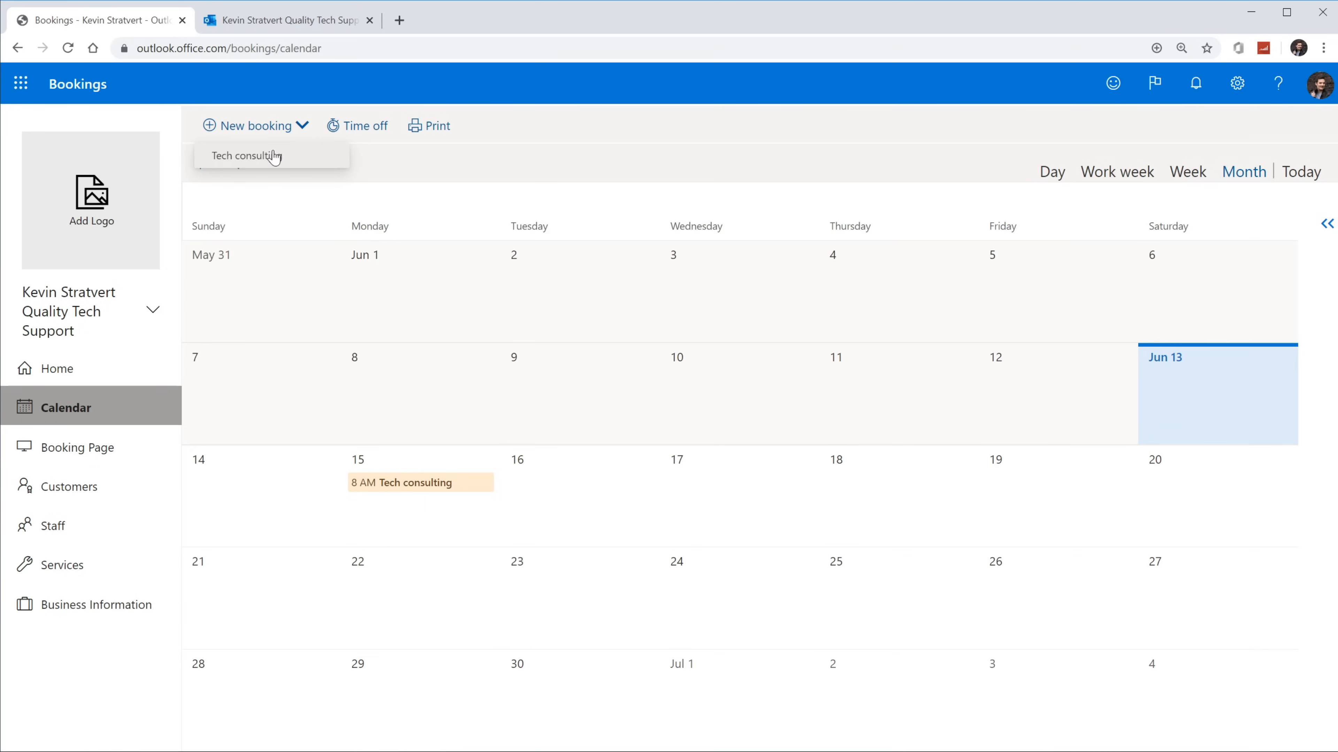
Step: Close the New booking list, start an all-day 6/13/2020 Time off entry, then discard it
{"action": "left_click", "coordinate": [591, 131]}
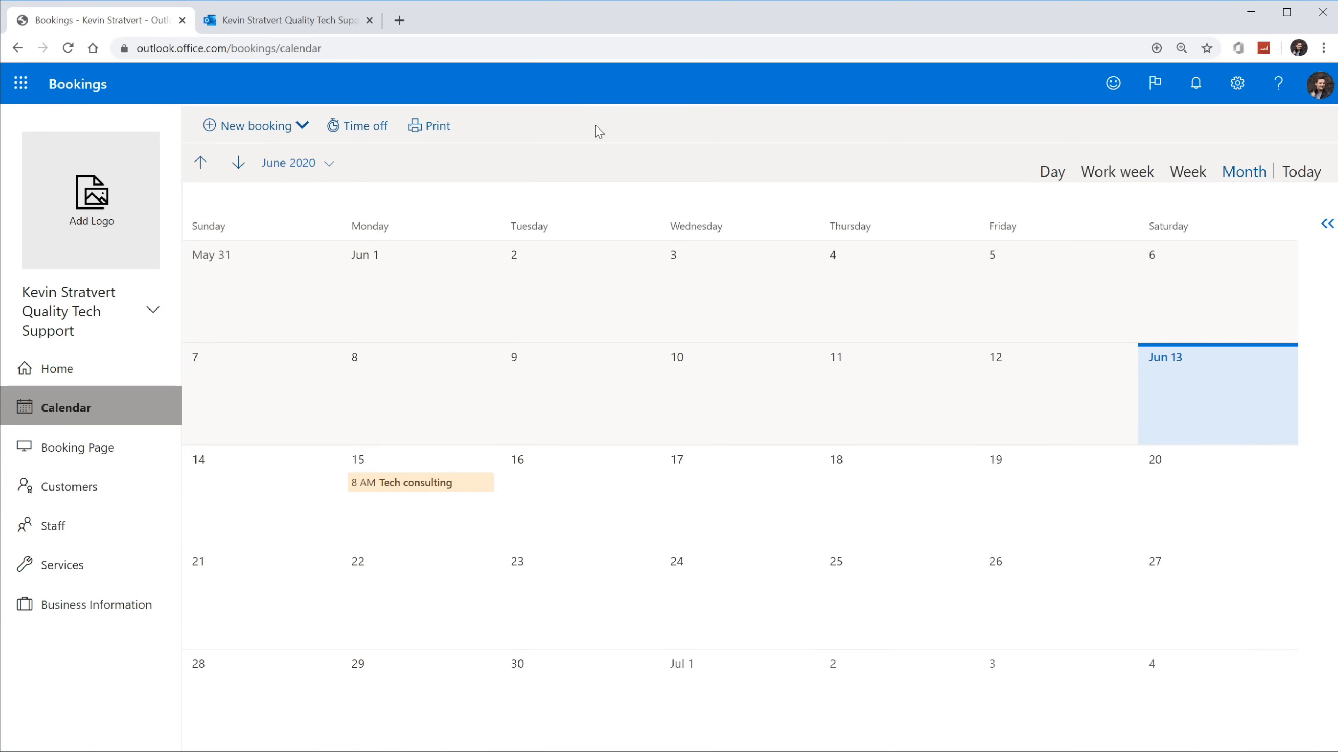
{"action": "left_click", "coordinate": [361, 138]}
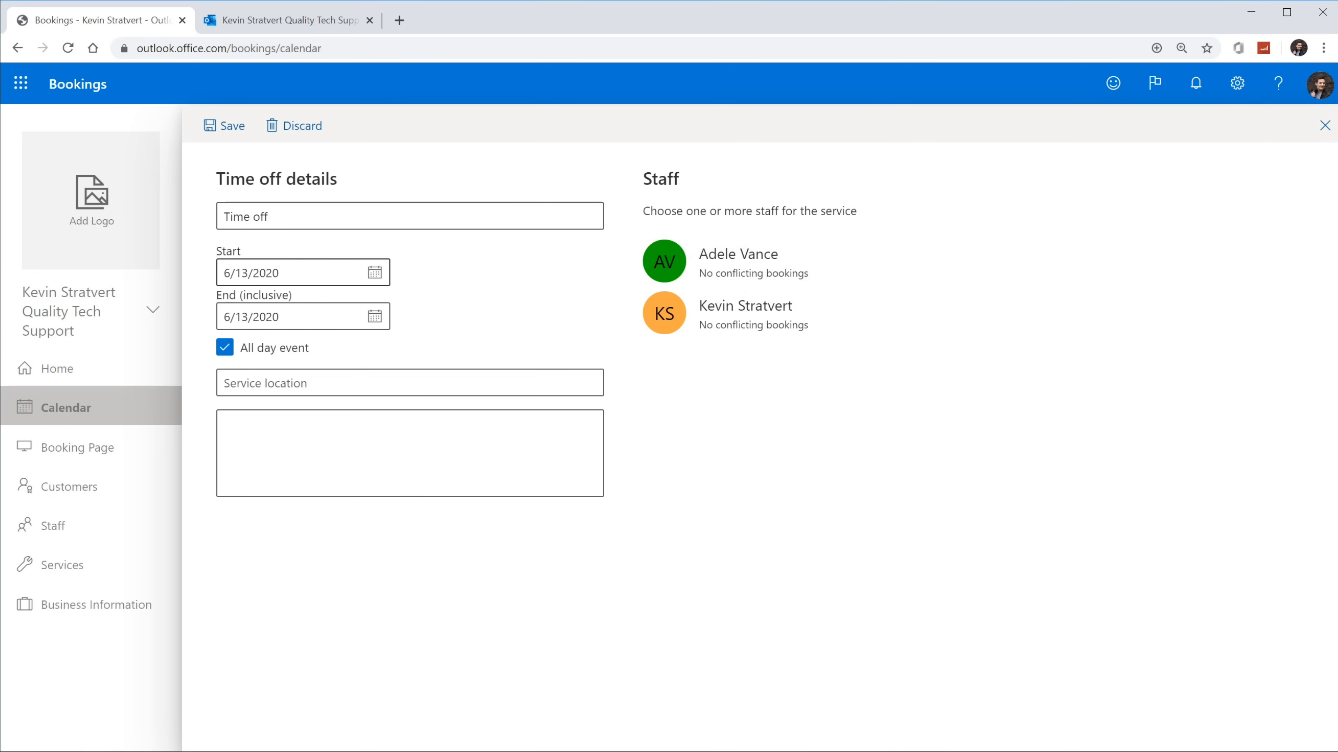
{"action": "left_click", "coordinate": [322, 130]}
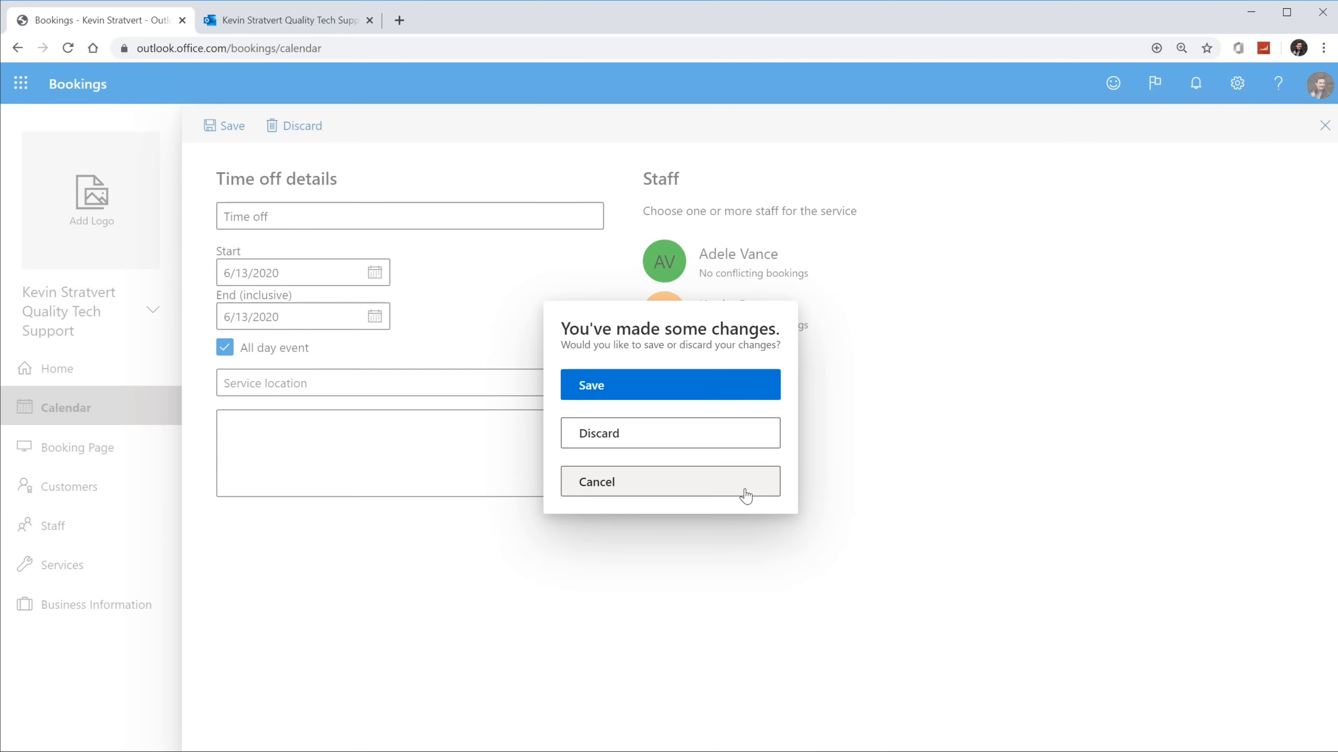